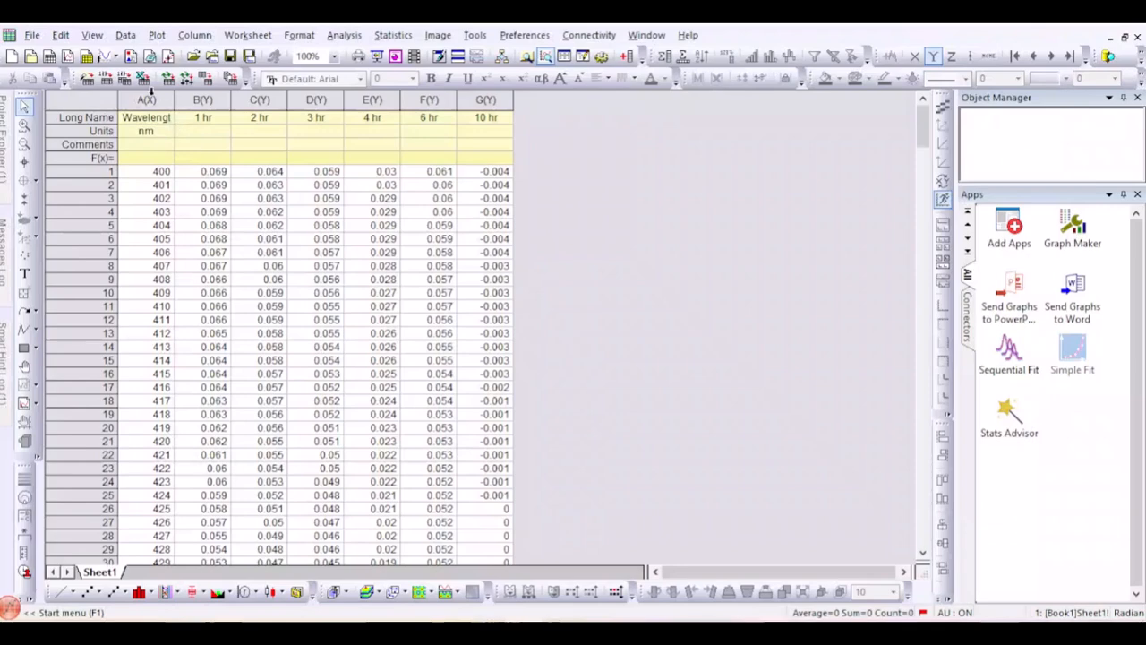
Plot all worksheet columns, A(X) to G(Y), as a line graph and add a linked Top-X Right-Y layer
{"action": "left_click_drag", "start_coordinate": [151, 93], "coordinate": [490, 93]}
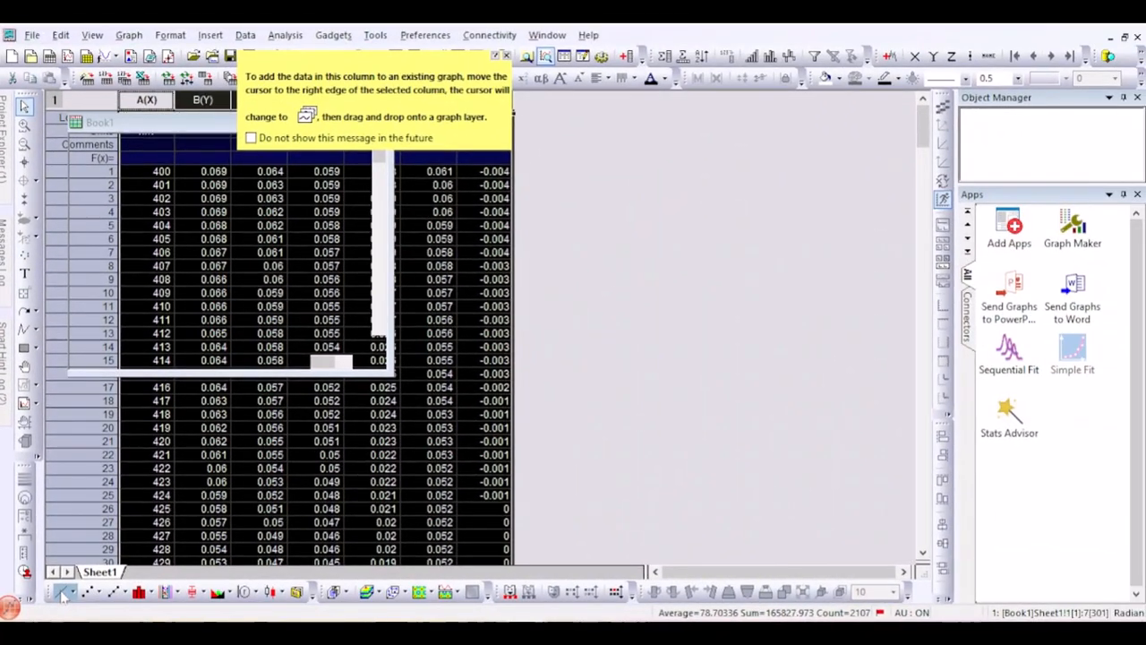
{"action": "left_click", "coordinate": [63, 593]}
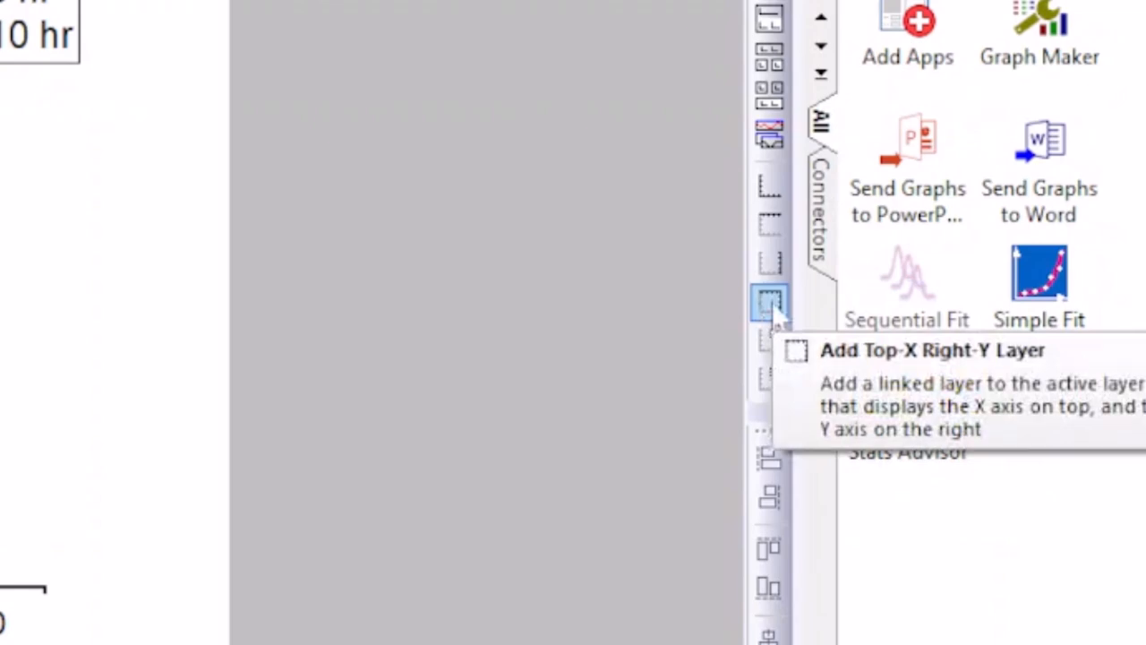
{"action": "left_click", "coordinate": [771, 303]}
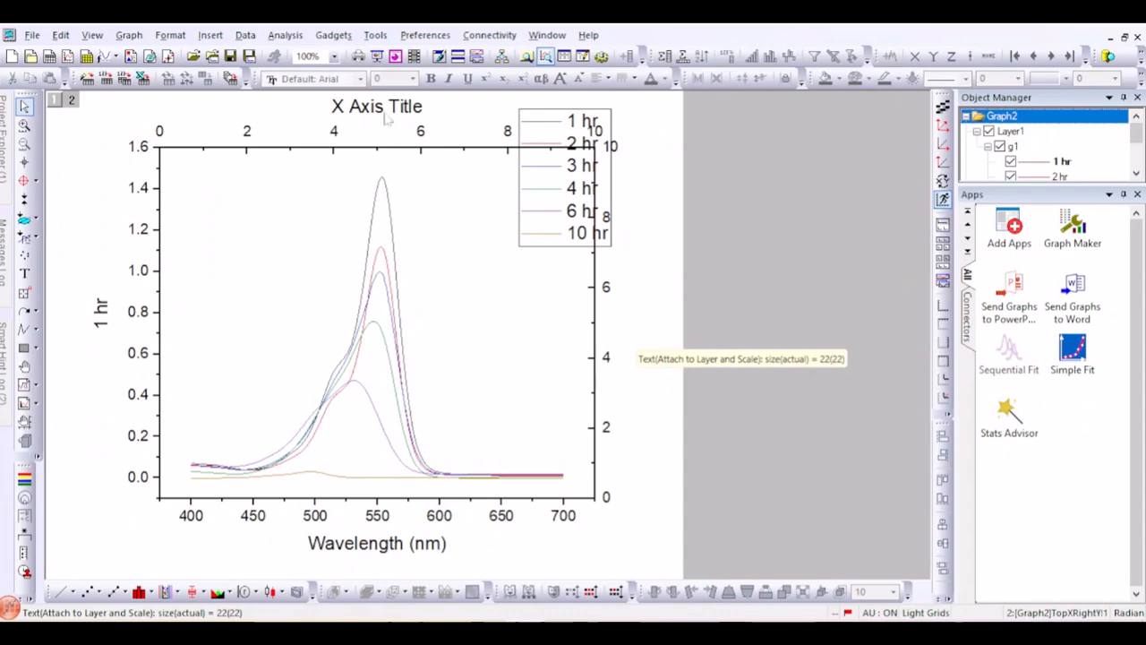
Delete the top axis title and the tick labels of the top and right axes
{"action": "left_click", "coordinate": [338, 134]}
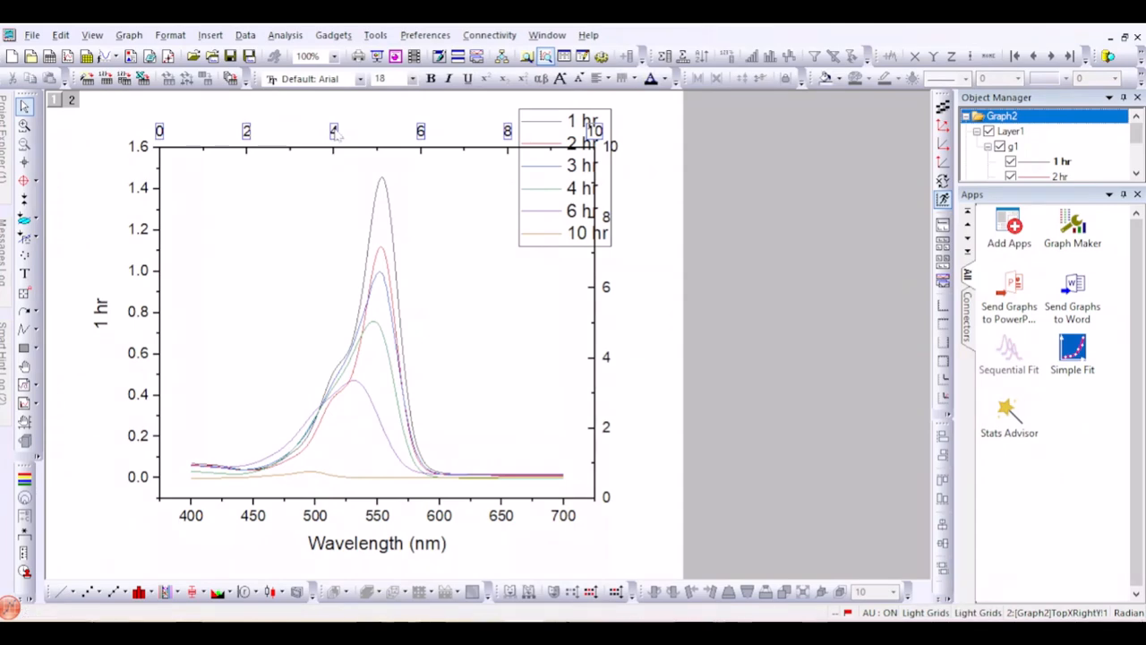
{"action": "key", "text": "Delete"}
{"action": "left_click", "coordinate": [608, 289]}
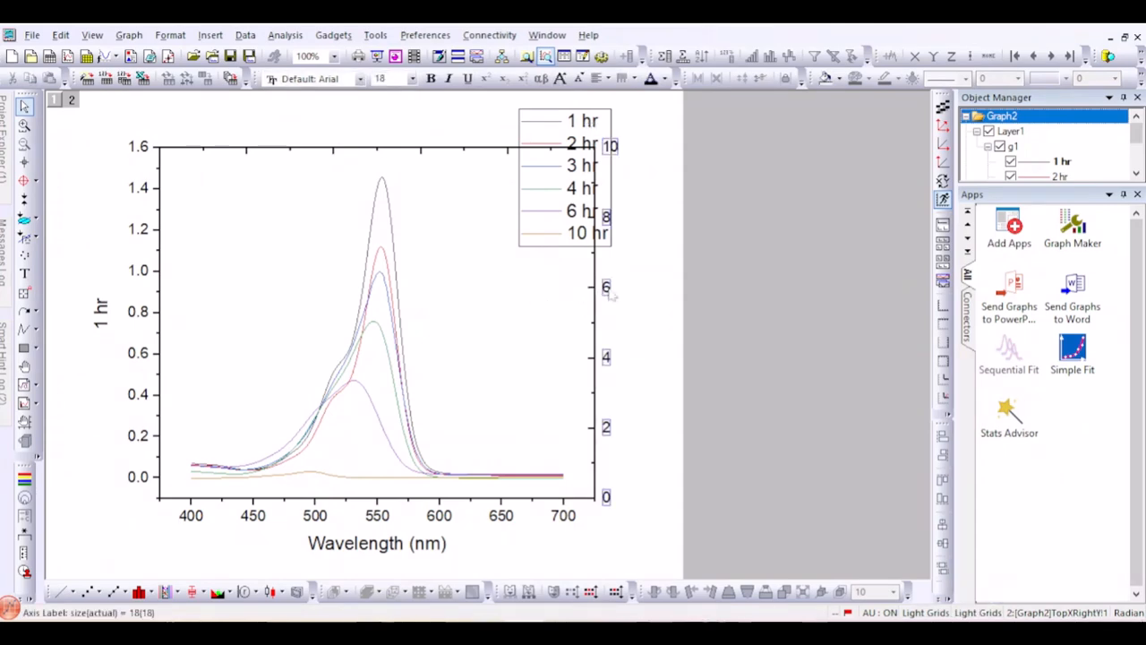
{"action": "key", "text": "Delete"}
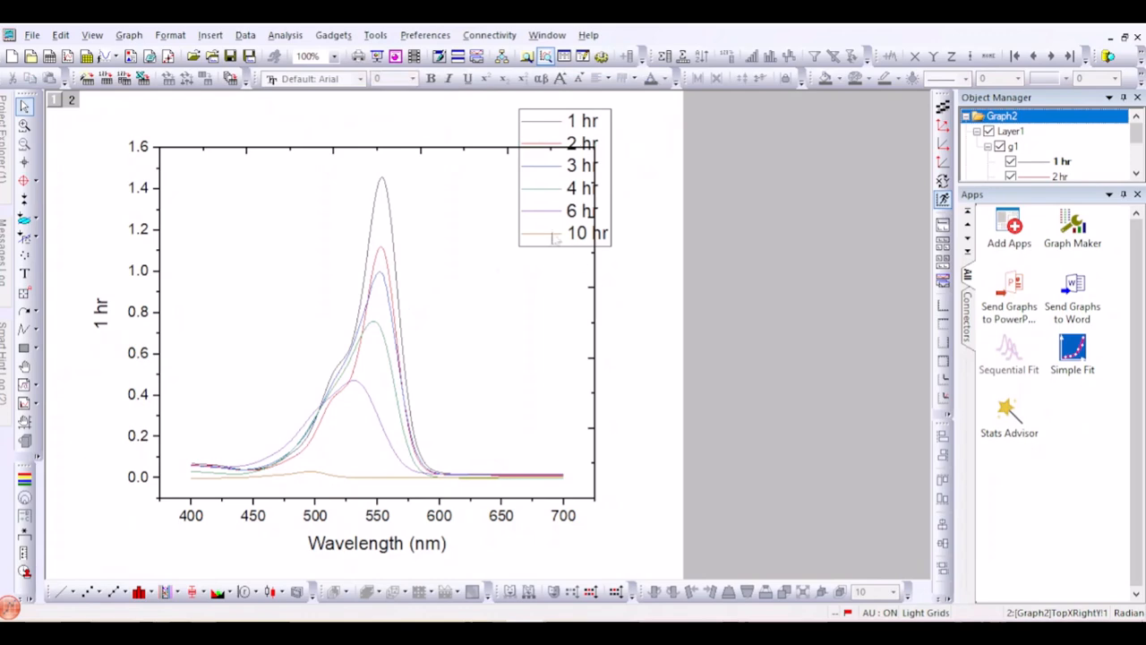
Replace the left Y axis title with "Absorbance"
{"action": "double_click", "coordinate": [102, 315]}
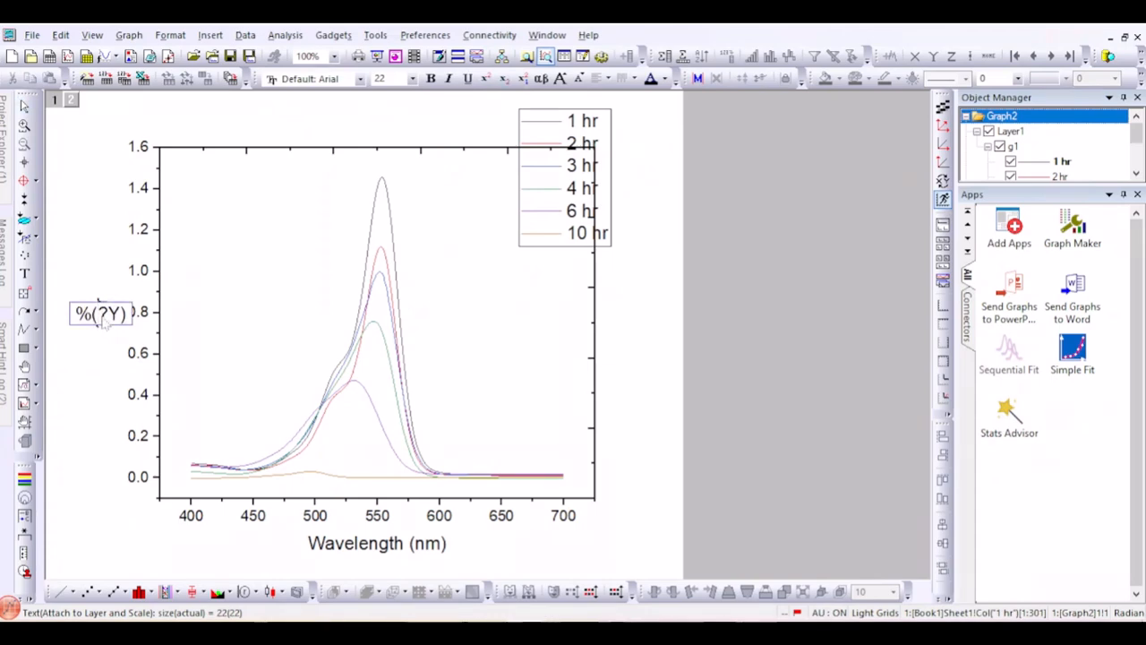
{"action": "key", "text": "ctrl+a"}
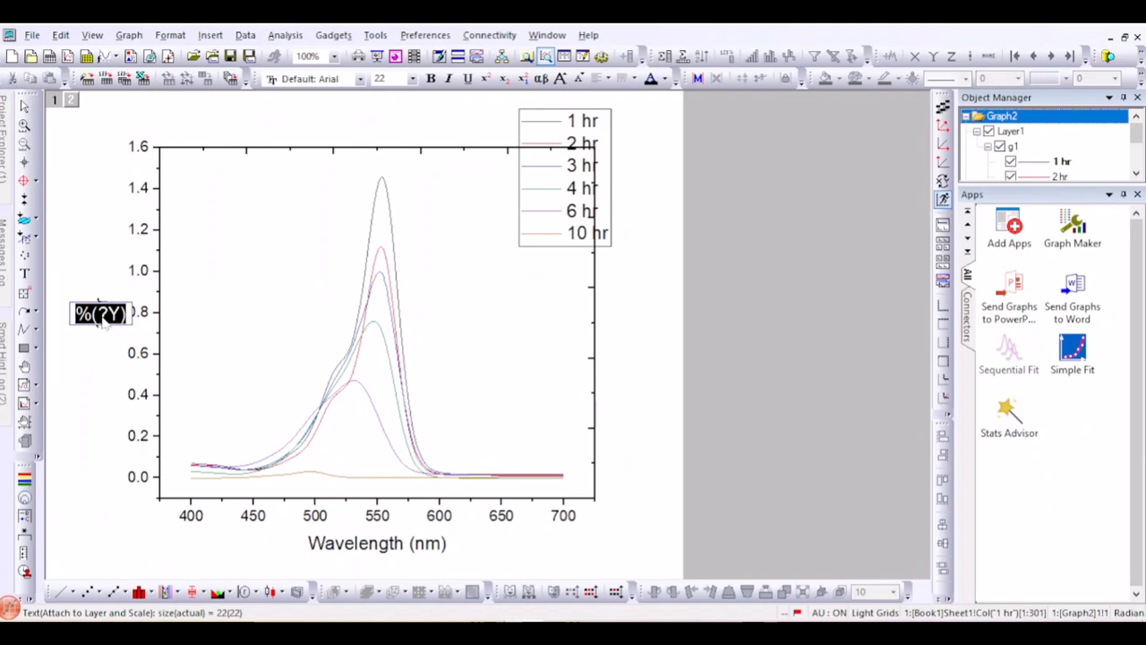
{"action": "type", "text": "Ab"}
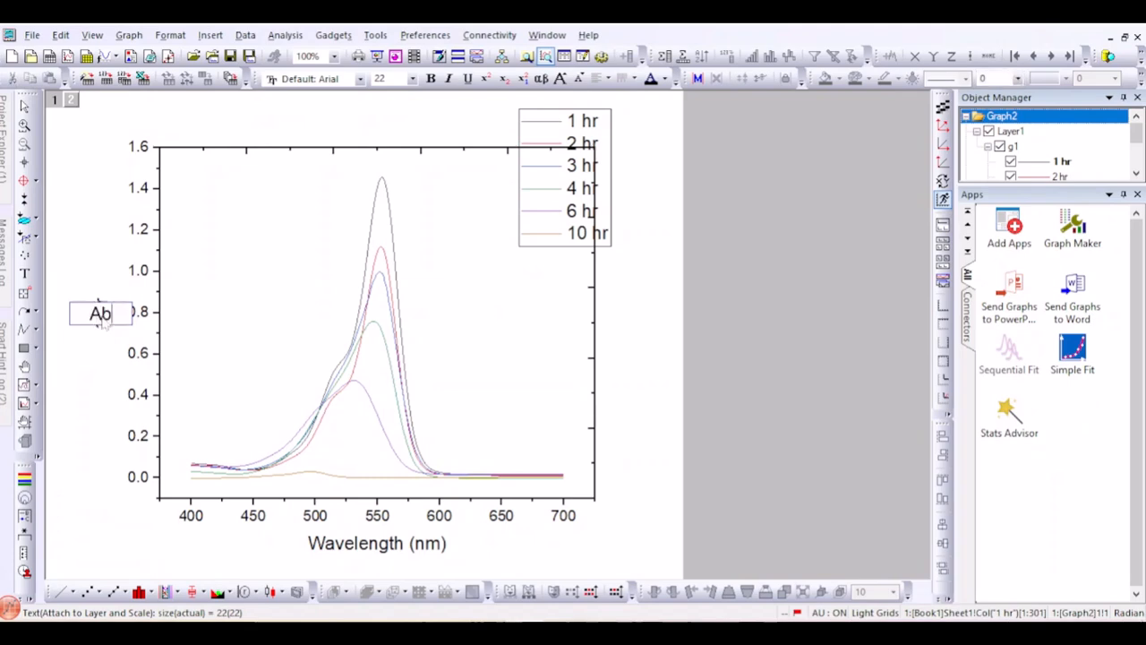
{"action": "type", "text": "sorb"}
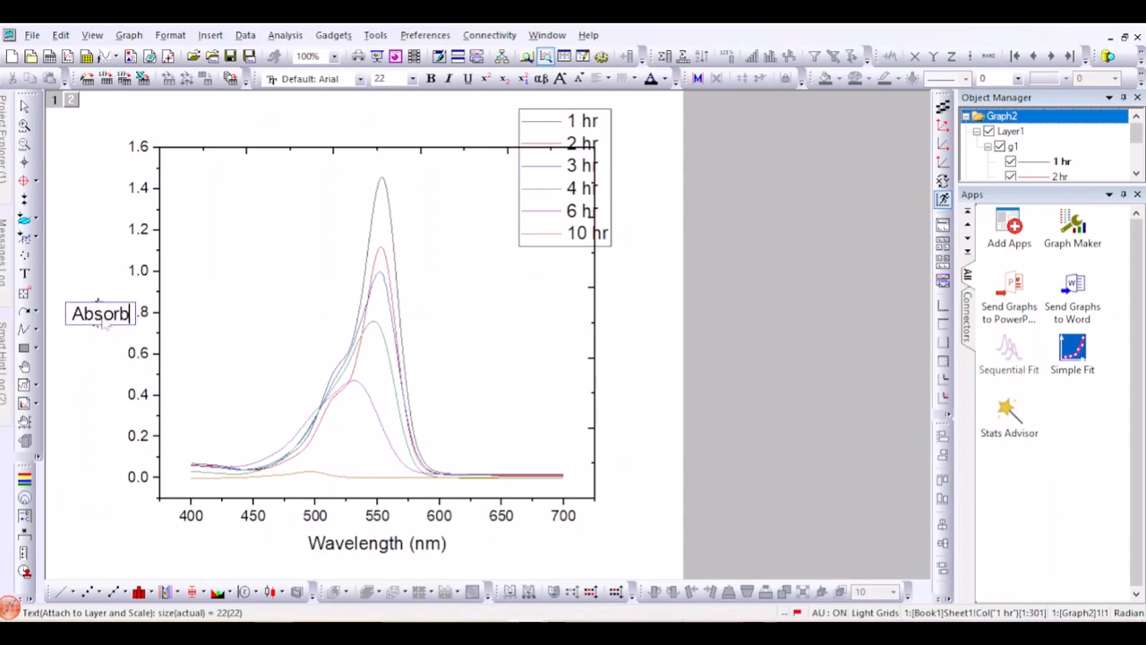
{"action": "type", "text": "ance"}
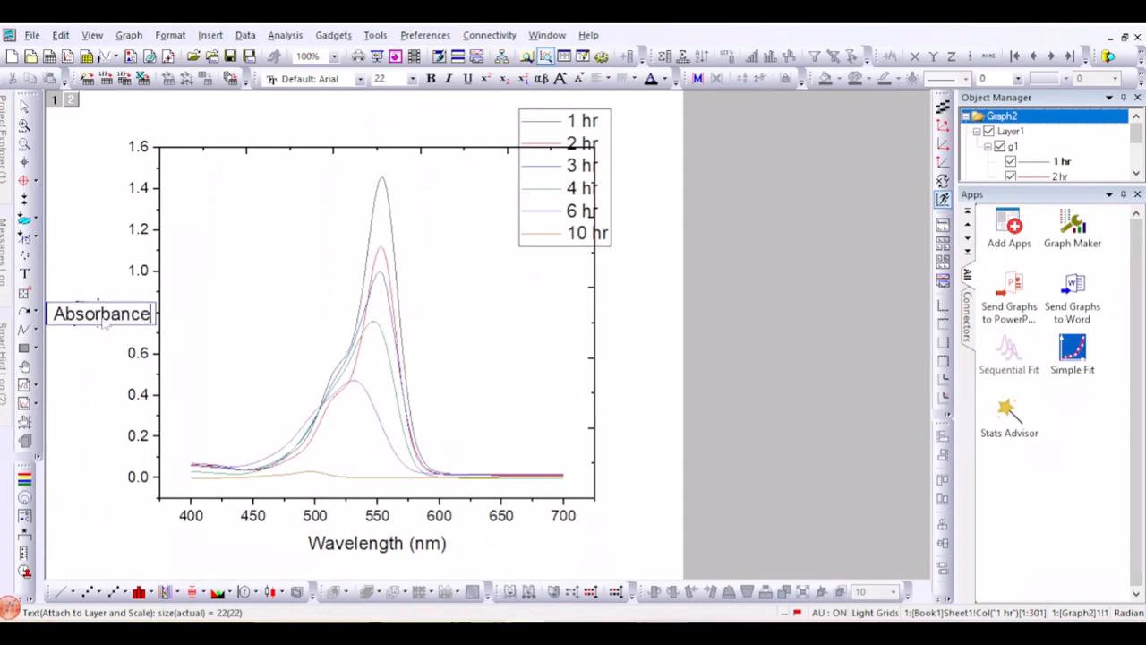
Format the whole Absorbance axis title in bold Times New Roman
{"action": "key", "text": "ctrl+a"}
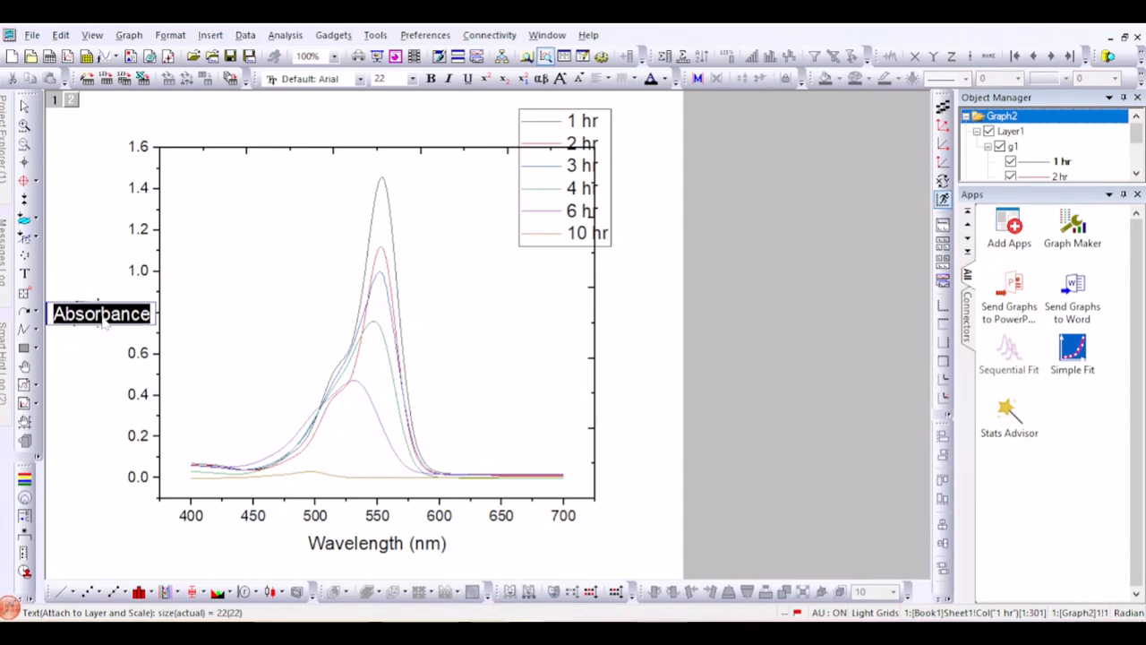
{"action": "left_click", "coordinate": [360, 79]}
{"action": "type", "text": "t Fleet"}
{"action": "key", "text": "Down"}
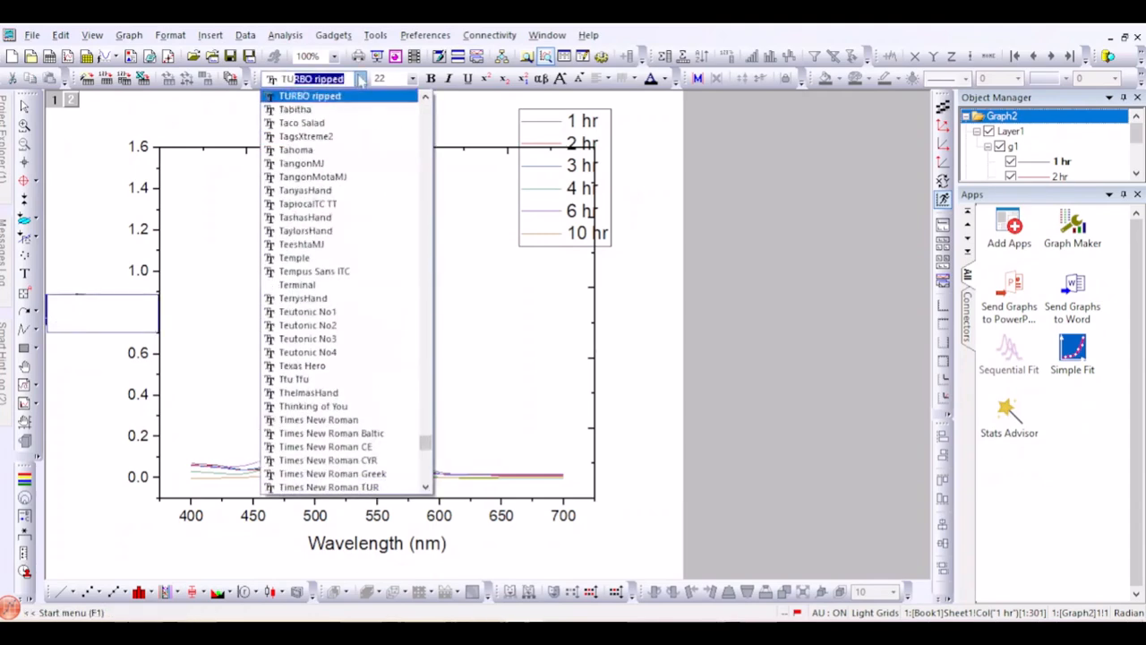
{"action": "type", "text": "imes New Roma"}
{"action": "key", "text": "Return"}
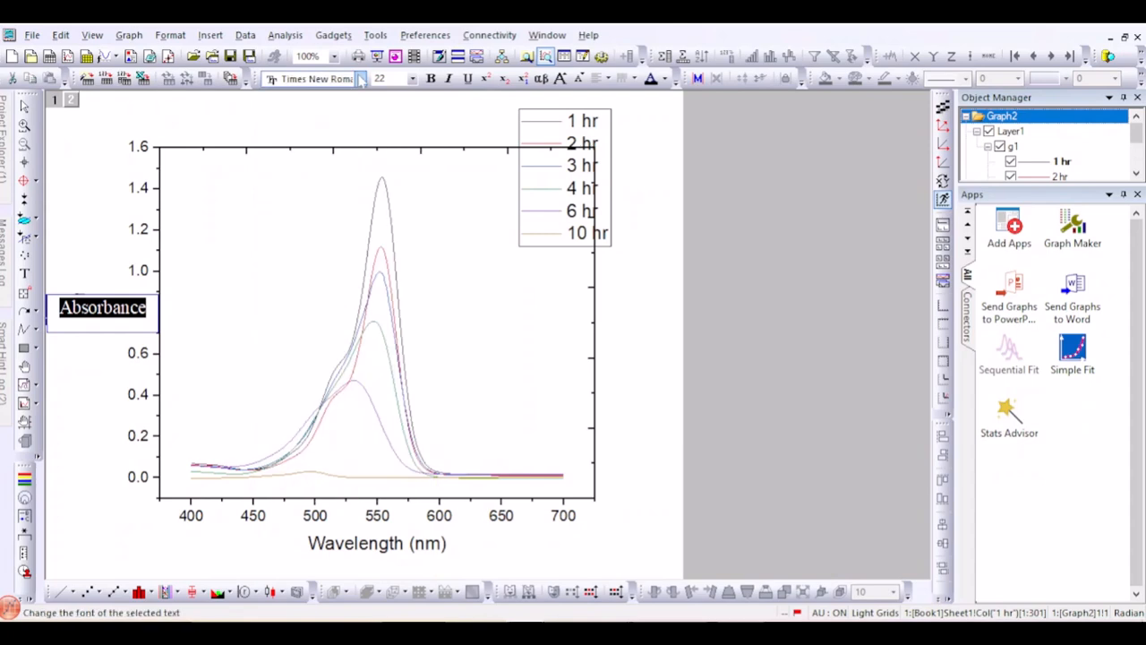
{"action": "left_click", "coordinate": [431, 78]}
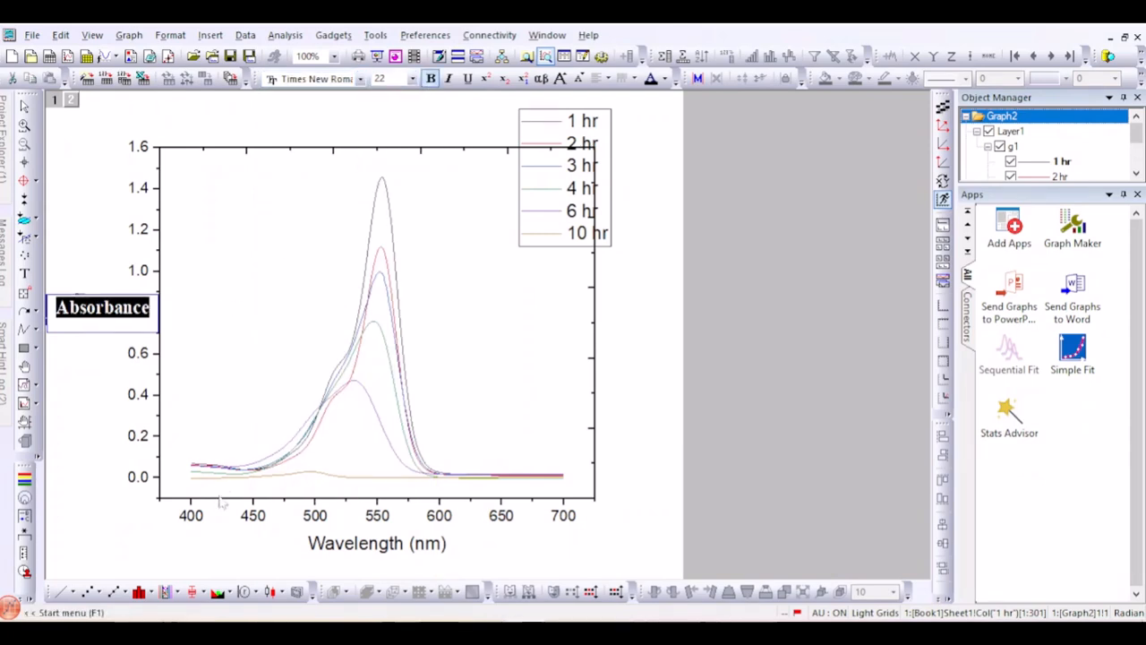
{"action": "left_click", "coordinate": [140, 485]}
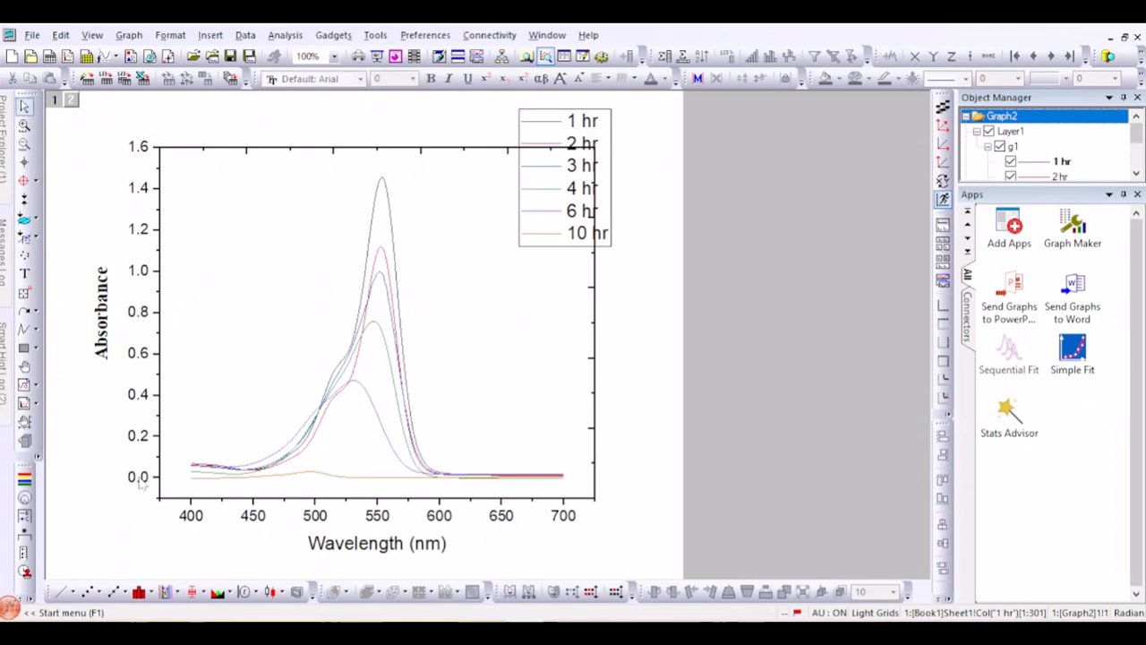
Format the Wavelength (nm) title of the bottom X axis in bold Times New Roman
{"action": "double_click", "coordinate": [339, 546]}
{"action": "double_click", "coordinate": [340, 548]}
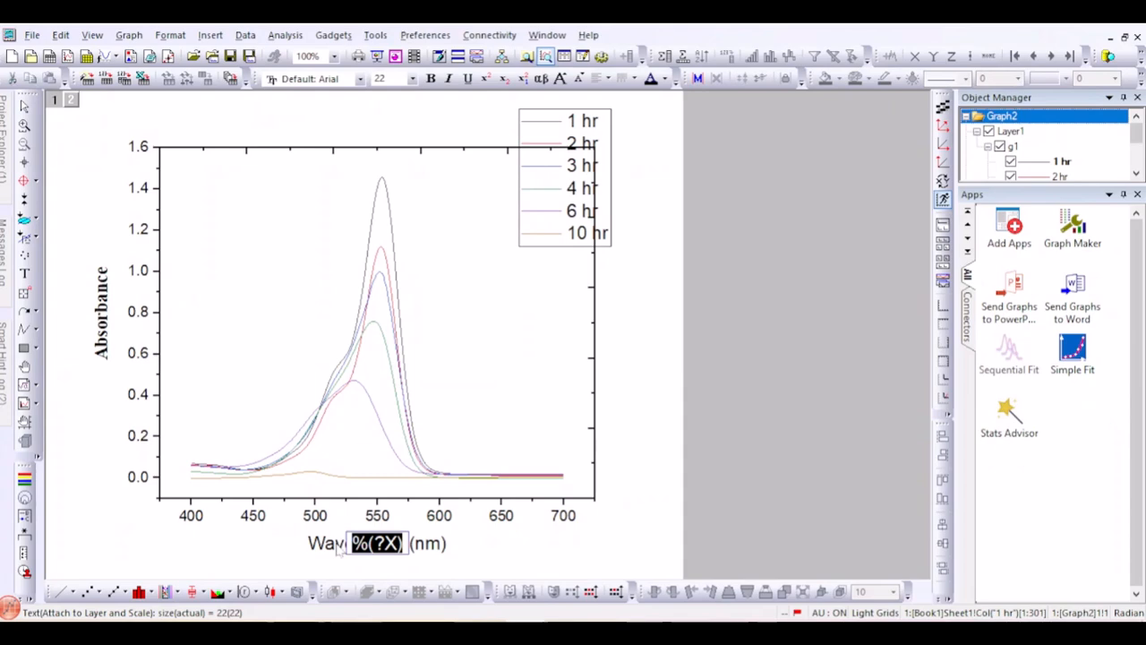
{"action": "left_click", "coordinate": [362, 79]}
{"action": "type", "text": "tim"}
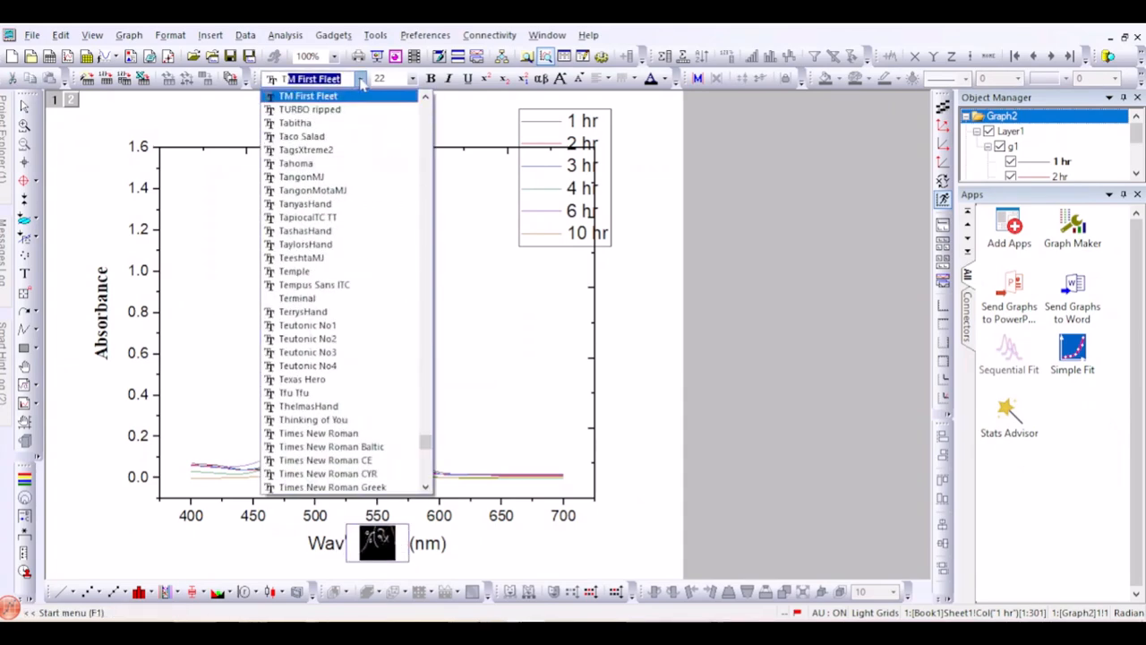
{"action": "key", "text": "Return"}
{"action": "left_click", "coordinate": [430, 78]}
{"action": "left_click", "coordinate": [183, 558]}
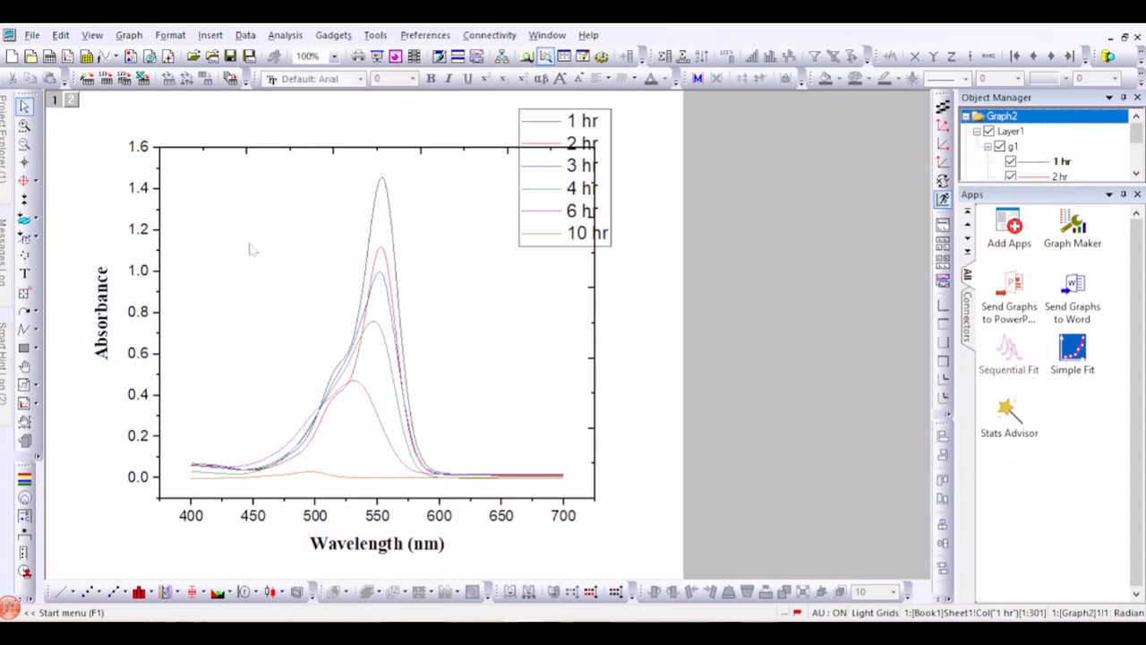
Set the major and minor tick styles of the graph's right axis to None
{"action": "left_click", "coordinate": [595, 336]}
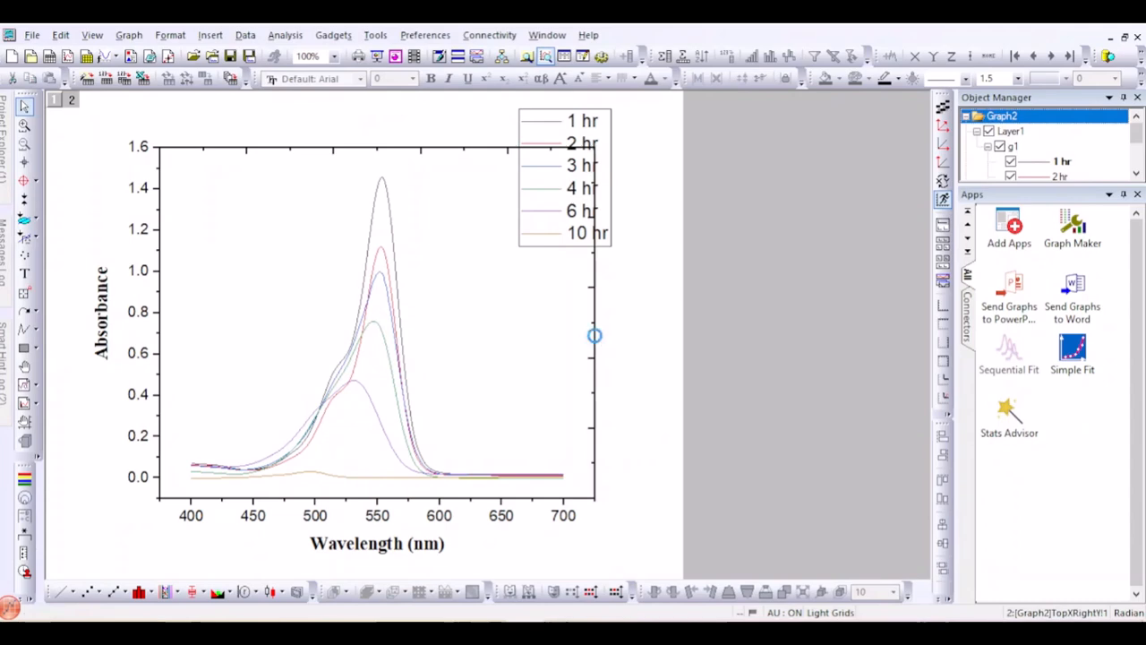
{"action": "double_click", "coordinate": [597, 344]}
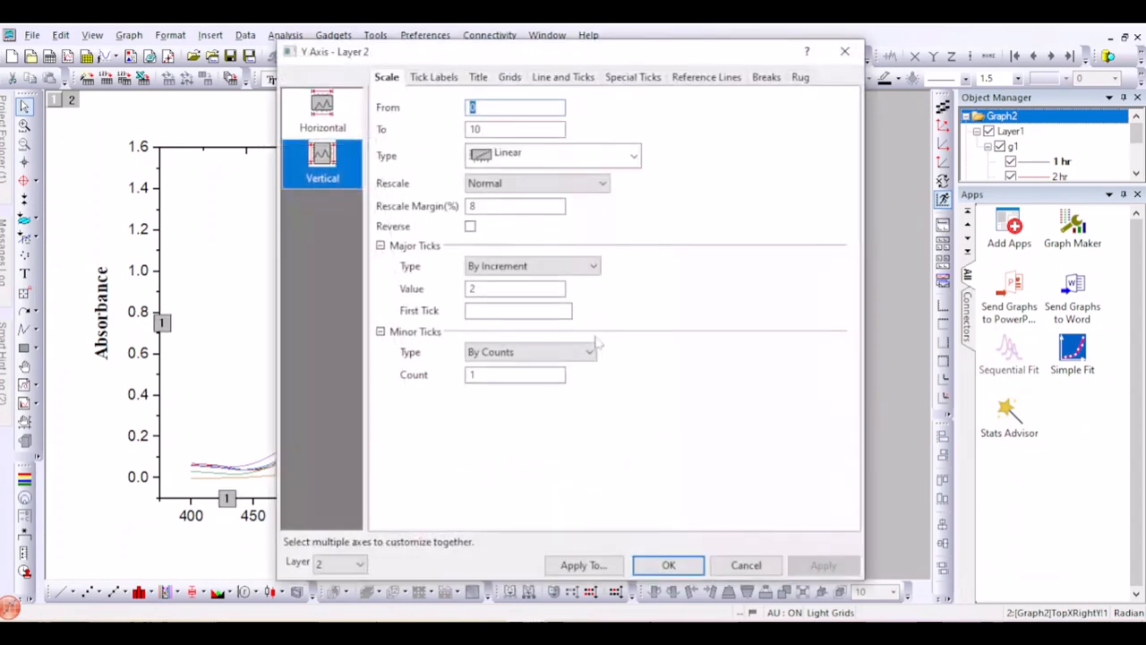
{"action": "left_click", "coordinate": [570, 77]}
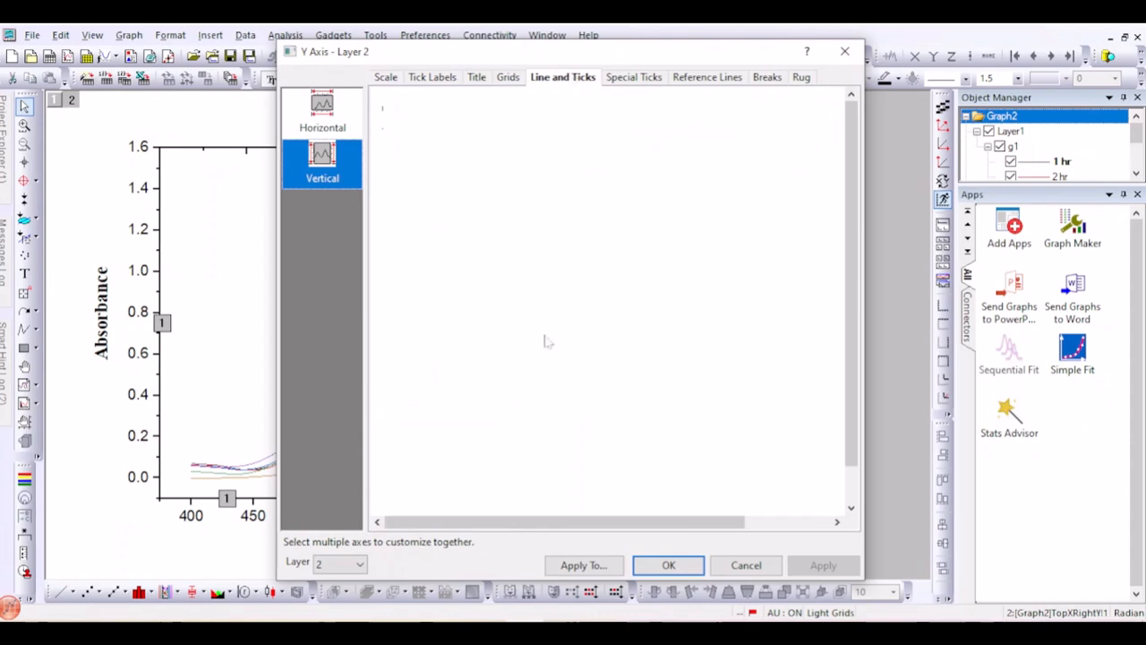
{"action": "left_click", "coordinate": [610, 331]}
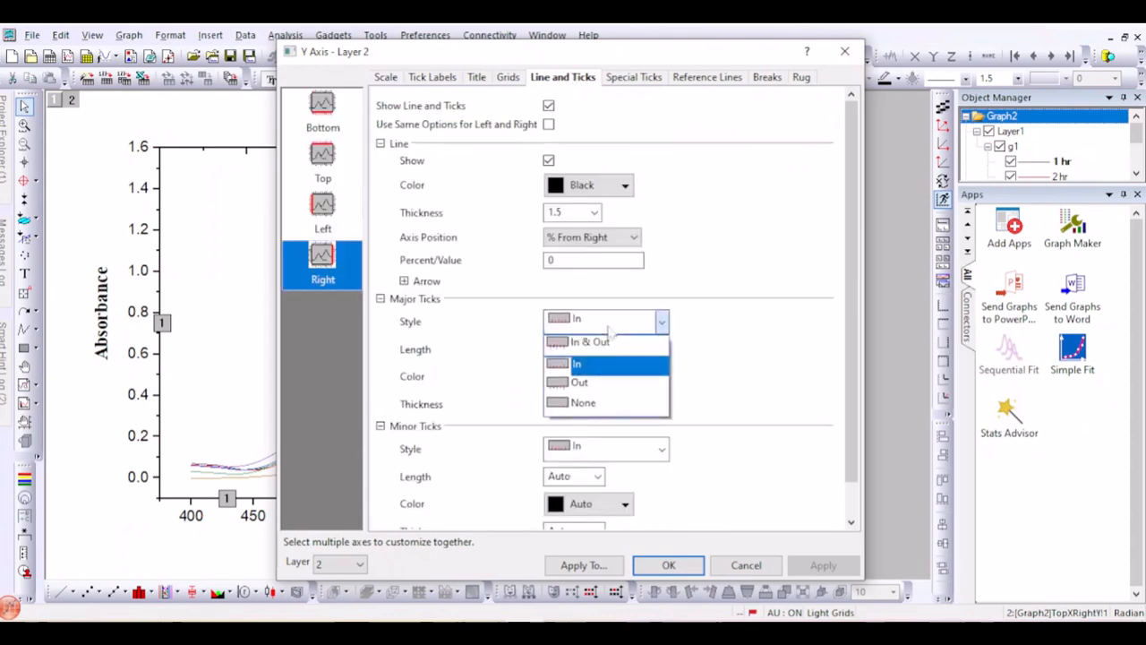
{"action": "left_click", "coordinate": [596, 403]}
{"action": "left_click", "coordinate": [614, 454]}
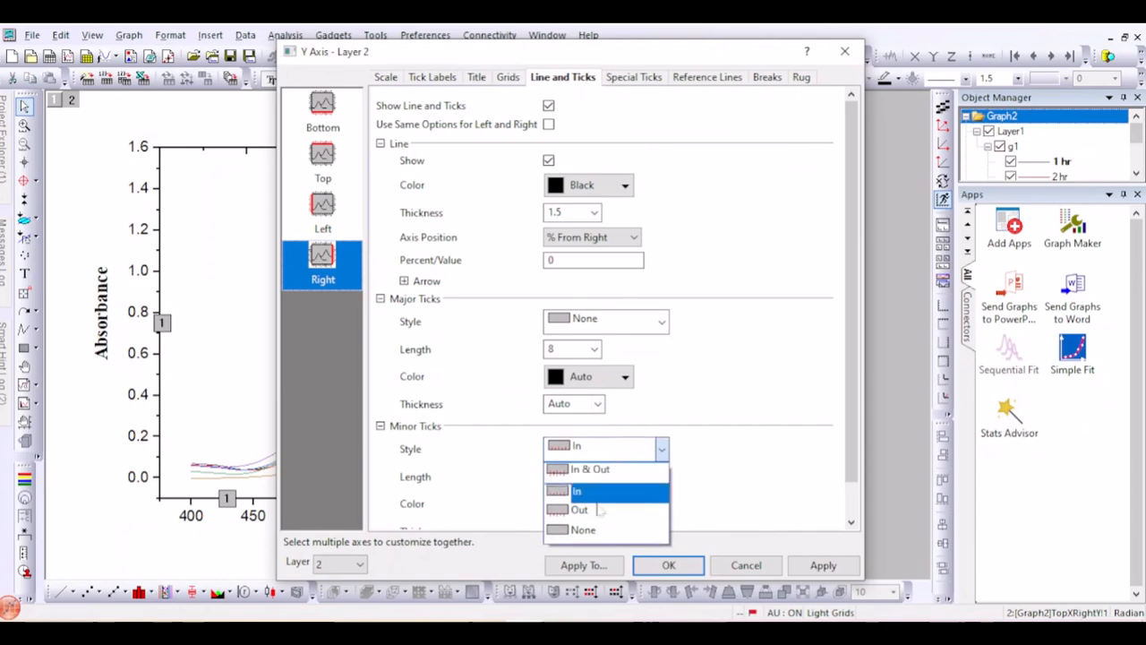
{"action": "left_click", "coordinate": [627, 537]}
{"action": "left_click", "coordinate": [668, 565]}
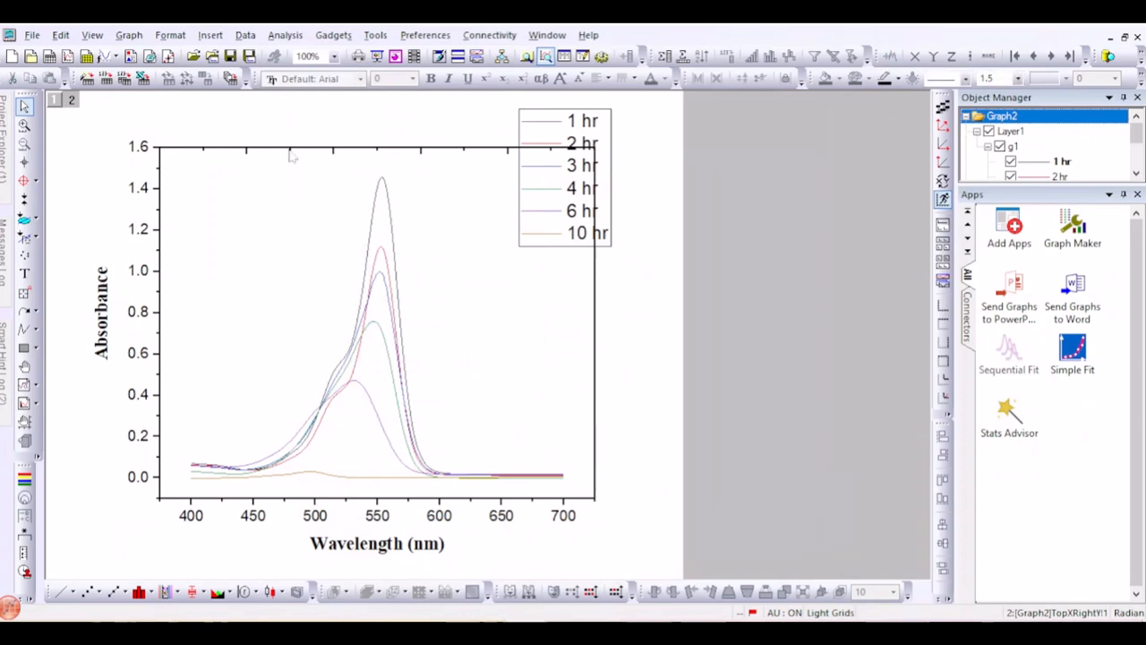
Set the major and minor tick styles of the graph's top axis to None
{"action": "double_click", "coordinate": [280, 146]}
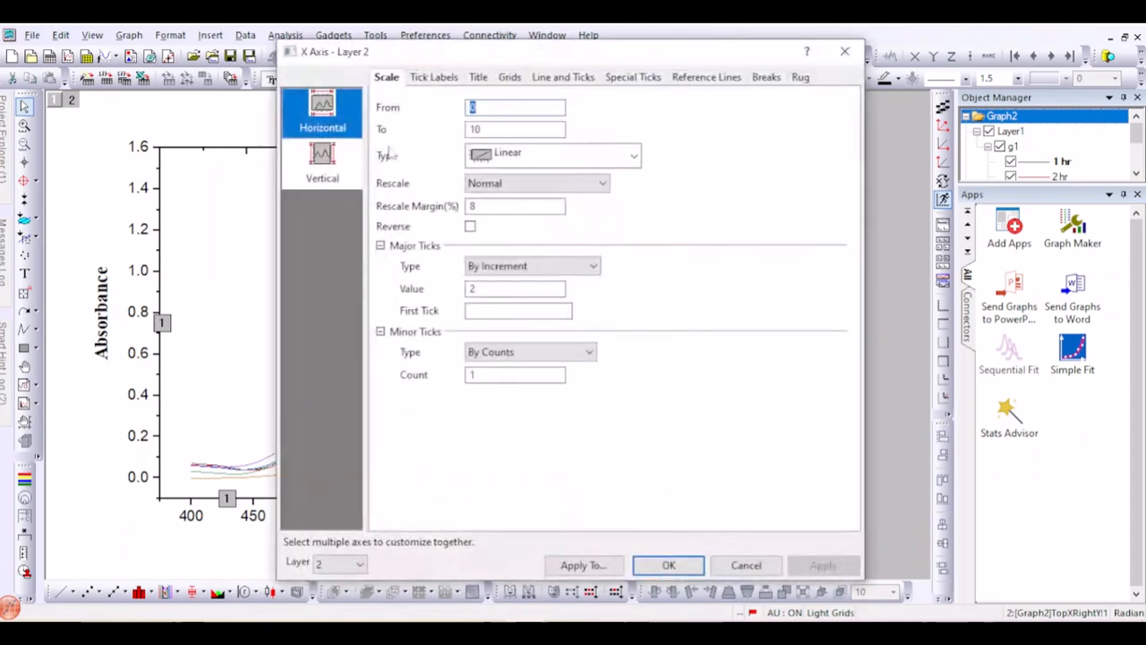
{"action": "left_click", "coordinate": [580, 78]}
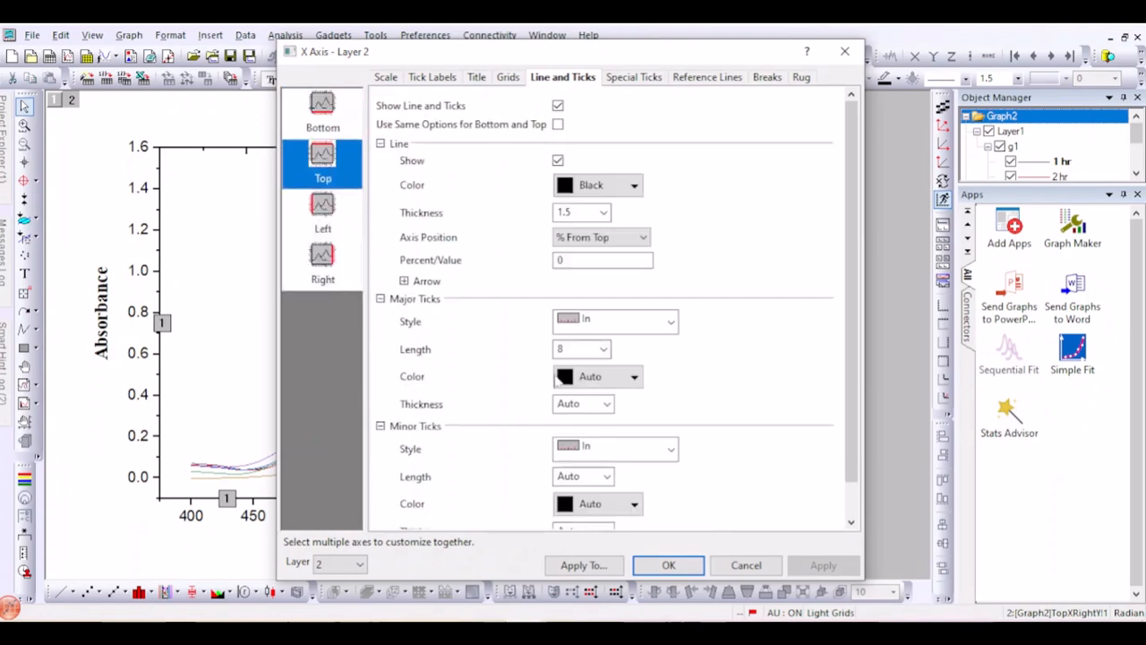
{"action": "left_click", "coordinate": [599, 328]}
{"action": "left_click", "coordinate": [592, 403]}
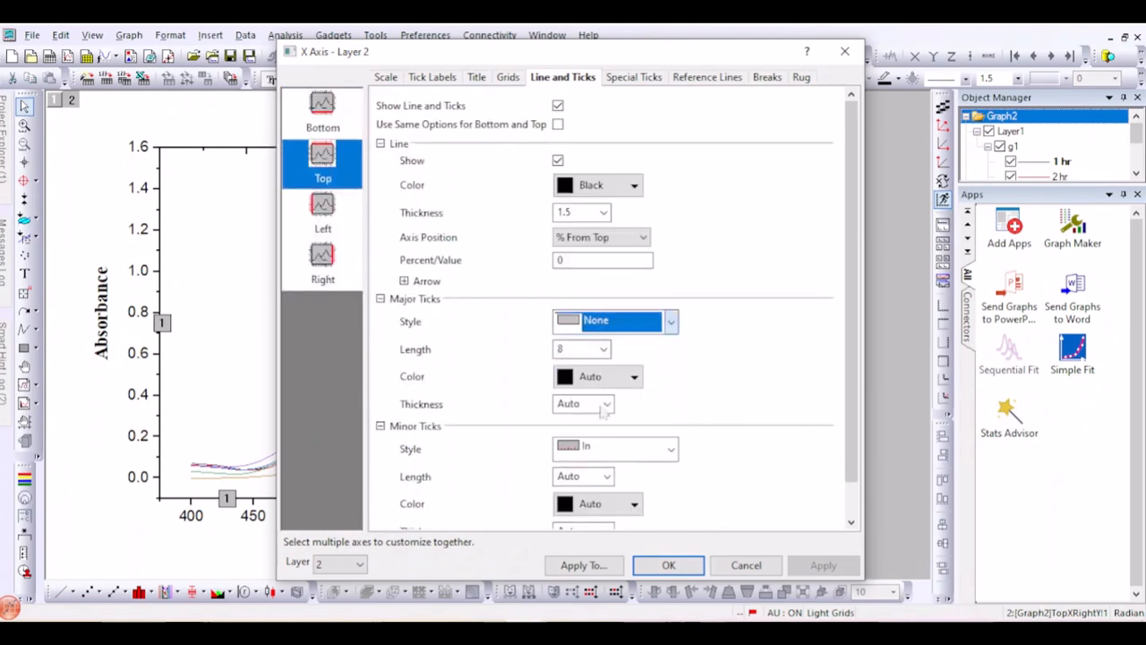
{"action": "left_click", "coordinate": [645, 448]}
{"action": "left_click", "coordinate": [614, 529]}
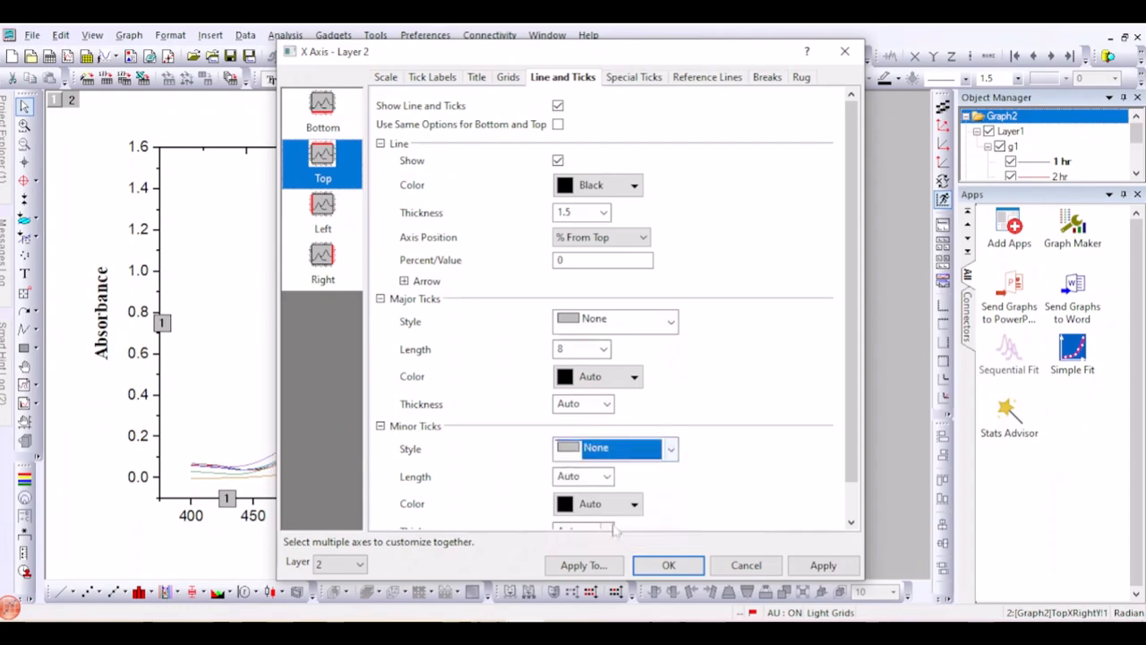
{"action": "left_click", "coordinate": [669, 565]}
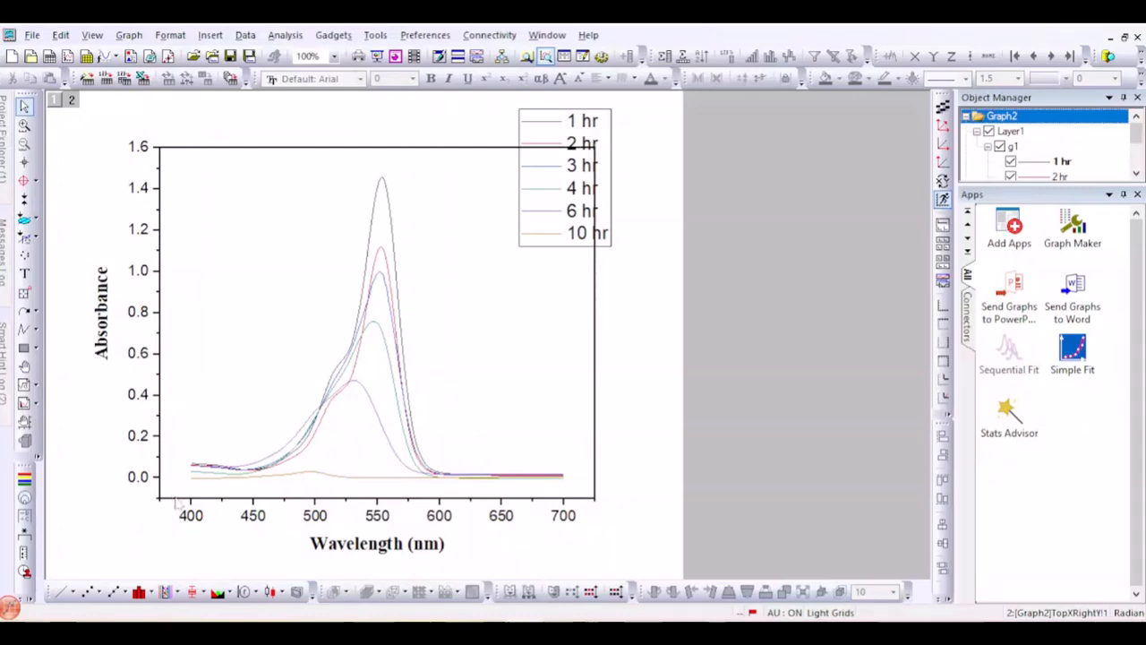
Set the bottom wavelength axis scale to run from 400 to 700
{"action": "double_click", "coordinate": [177, 504]}
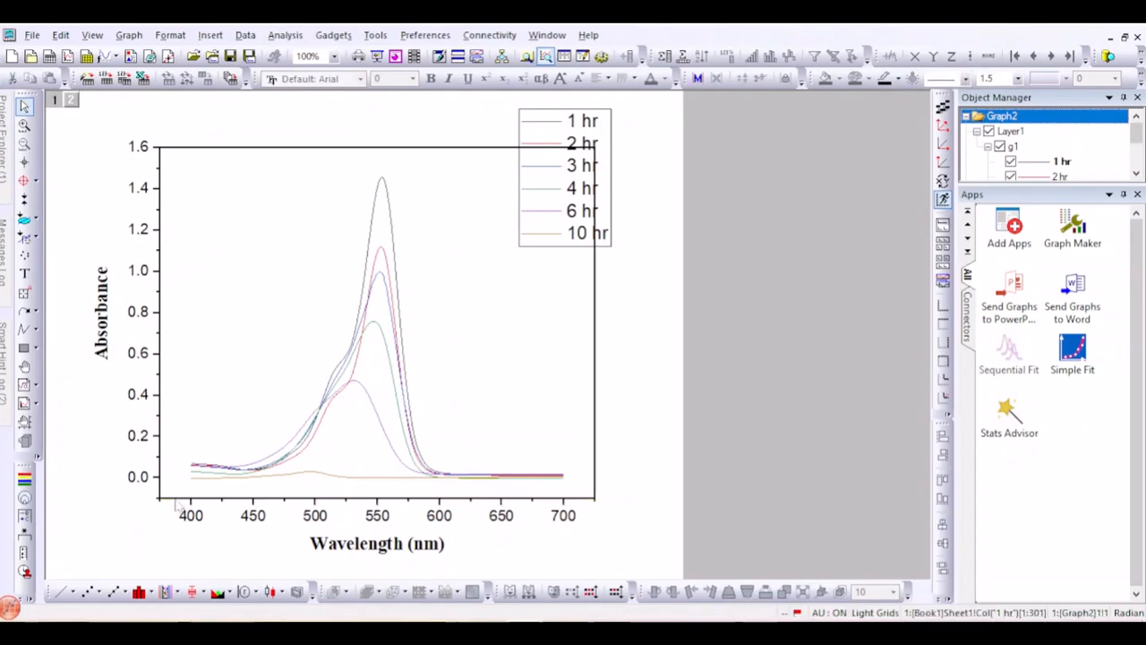
{"action": "double_click", "coordinate": [177, 506]}
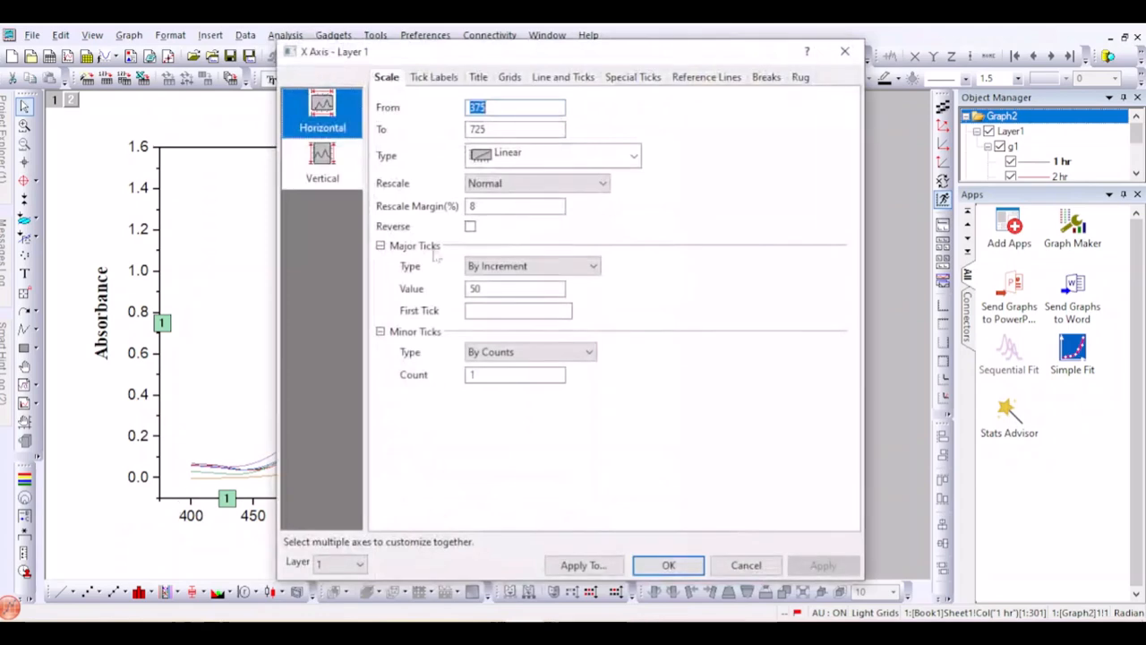
{"action": "type", "text": "400"}
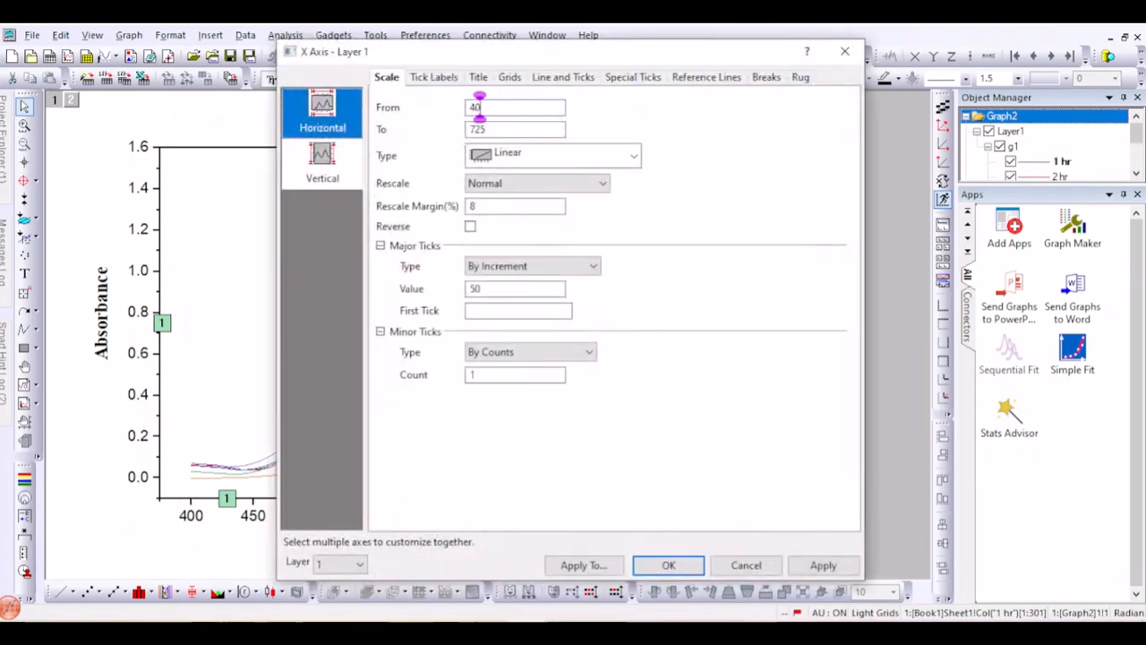
{"action": "double_click", "coordinate": [483, 129]}
{"action": "type", "text": "700"}
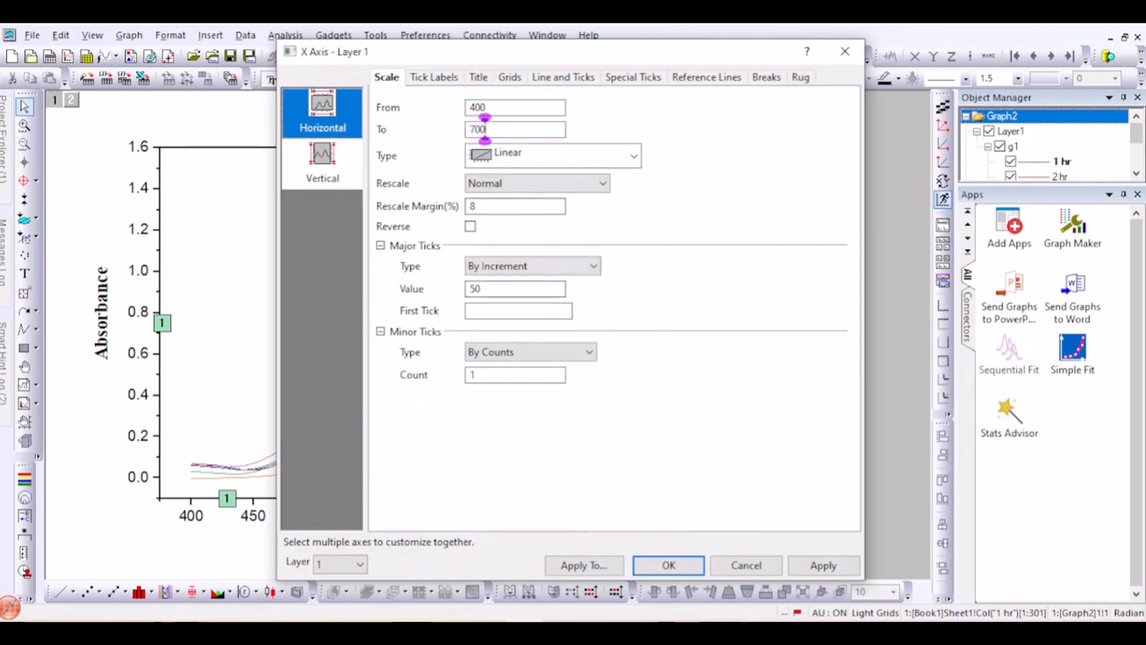
{"action": "left_click", "coordinate": [661, 568]}
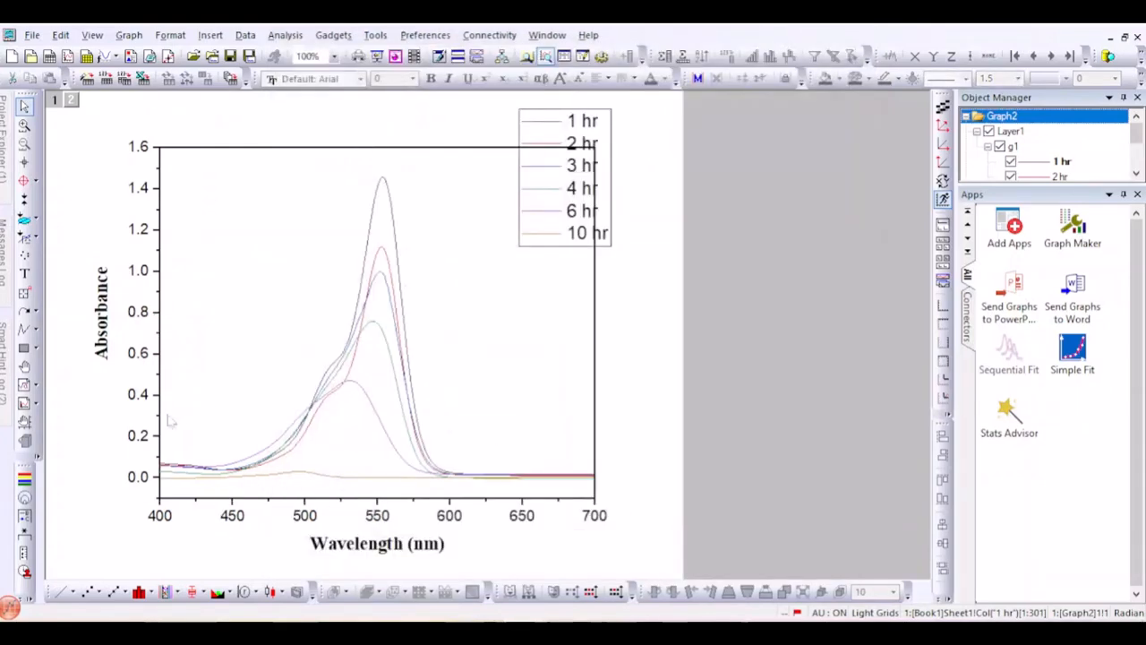
Set the upper limit of the Absorbance axis scale to 1.5
{"action": "double_click", "coordinate": [159, 464]}
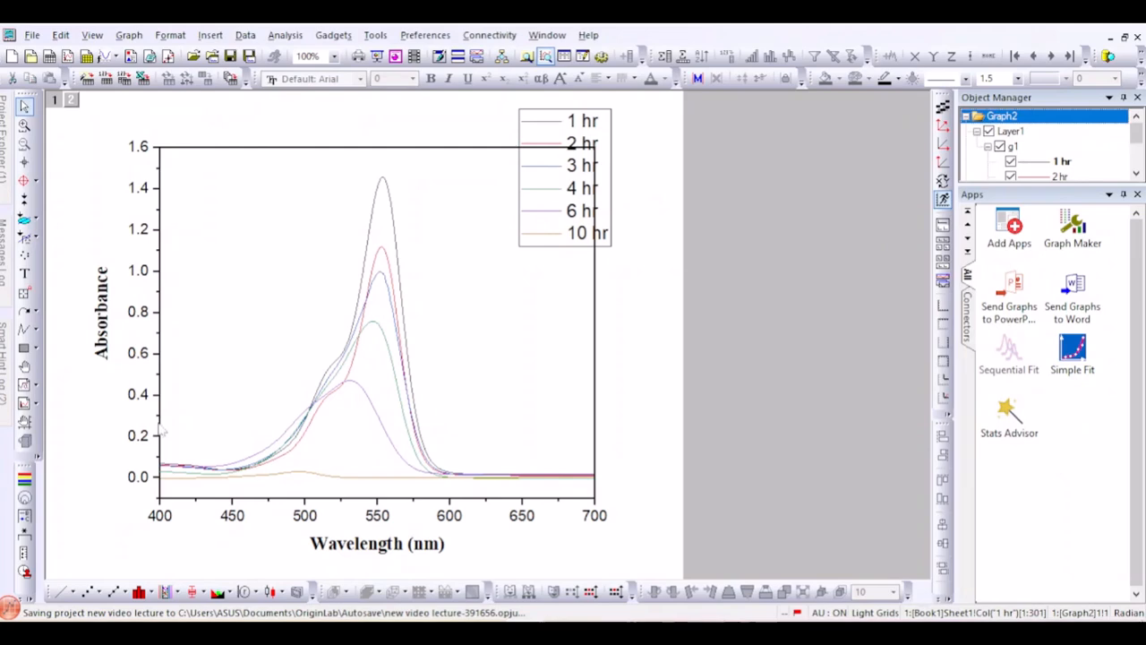
{"action": "double_click", "coordinate": [160, 432]}
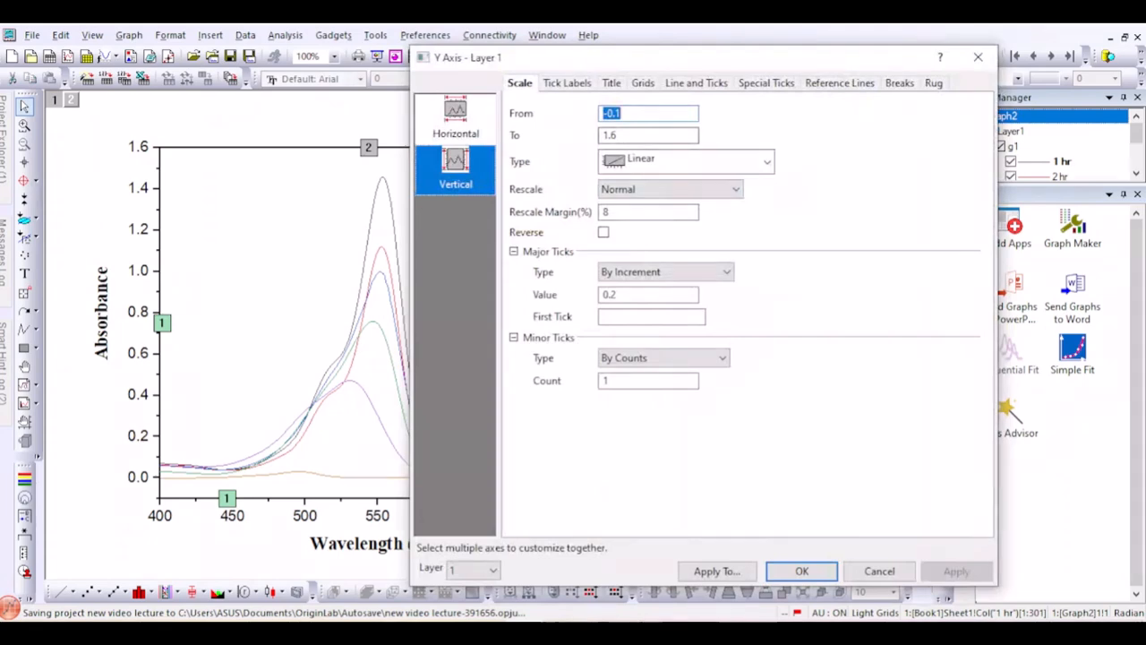
{"action": "key", "text": "Tab"}
{"action": "type", "text": "1.58"}
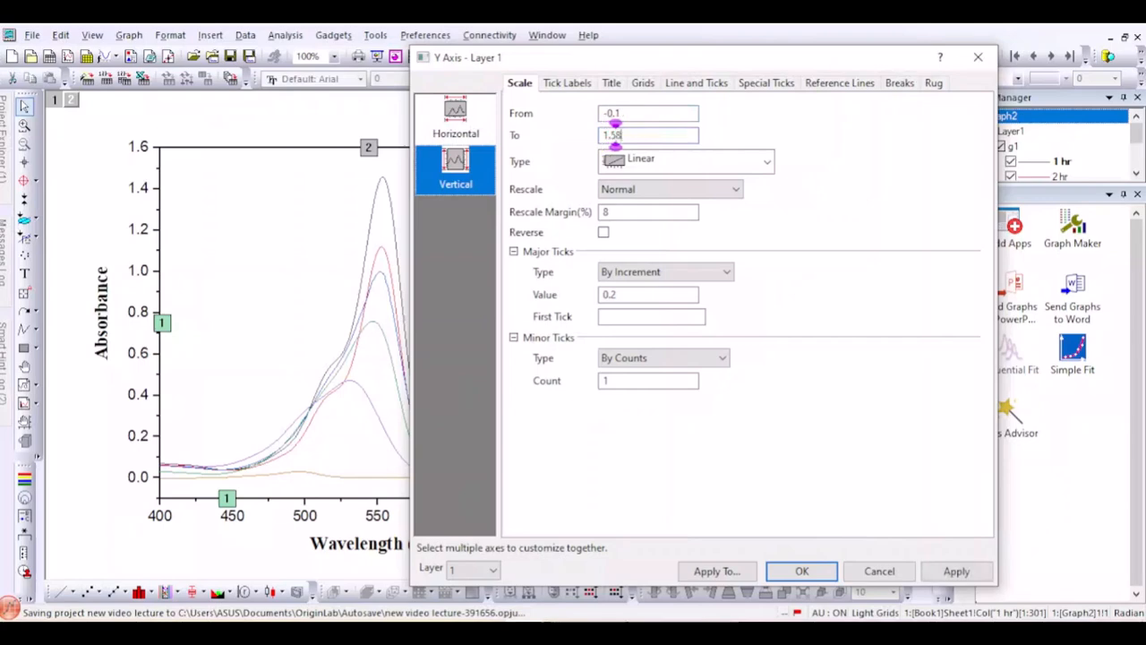
{"action": "key", "text": "BackSpace"}
{"action": "key", "text": "Tab"}
{"action": "key", "text": "Tab"}
{"action": "key", "text": "Tab"}
{"action": "key", "text": "Tab"}
{"action": "key", "text": "Tab"}
{"action": "key", "text": "Tab"}
{"action": "left_click", "coordinate": [962, 572]}
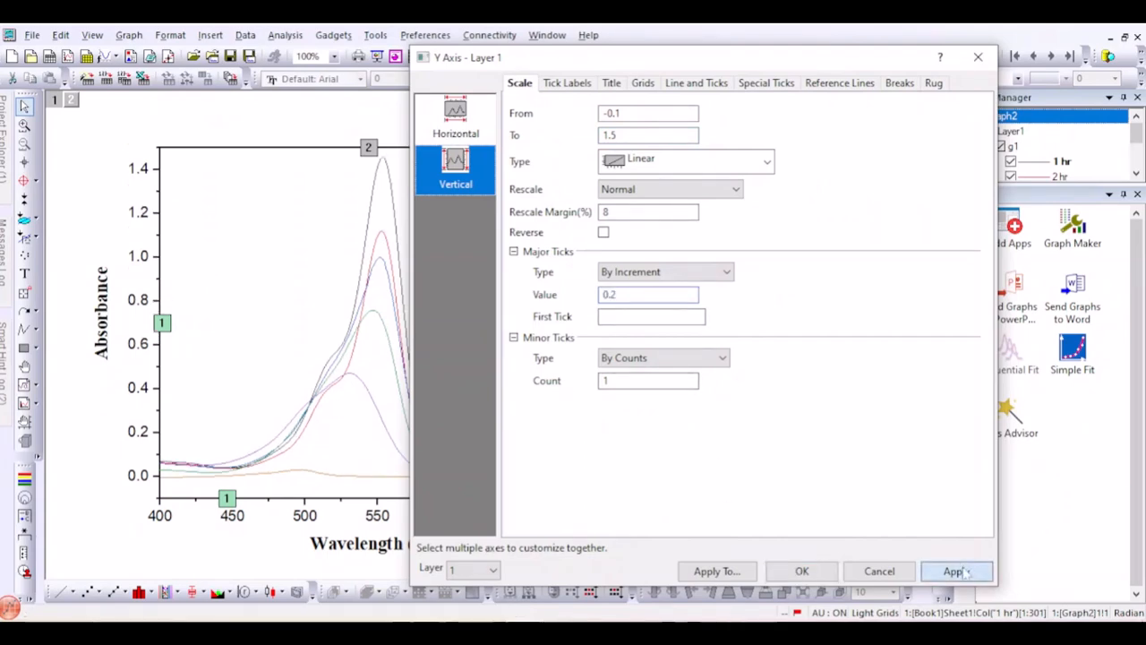
{"action": "left_click", "coordinate": [815, 576]}
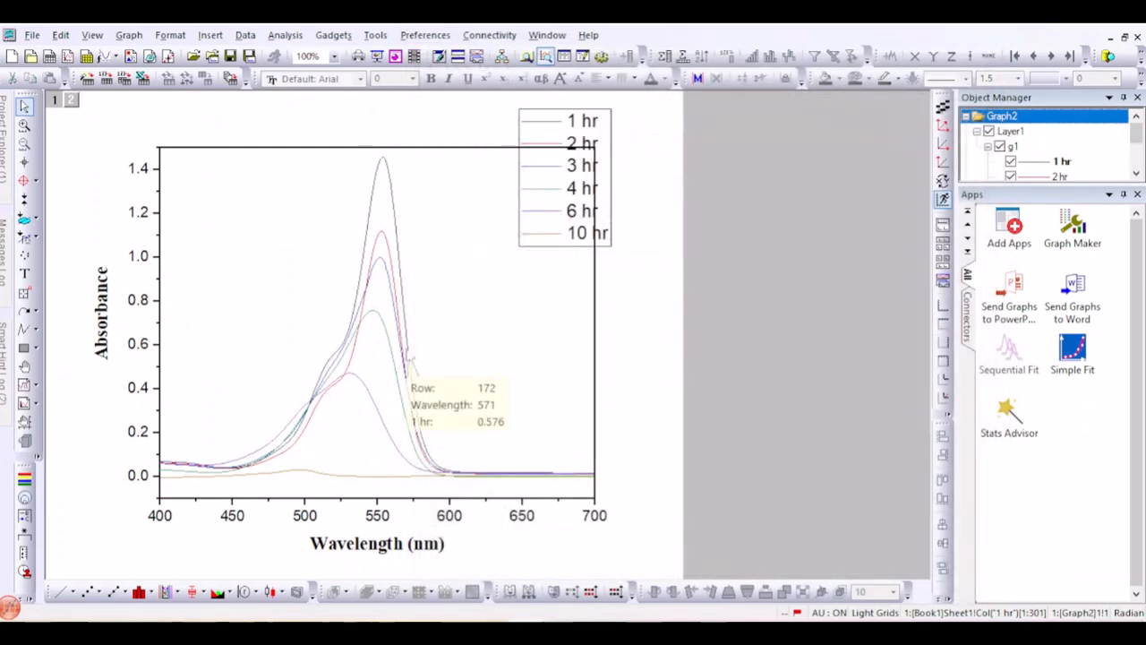
Format the tick labels of the Absorbance axis in bold Times New Roman
{"action": "left_click", "coordinate": [139, 351]}
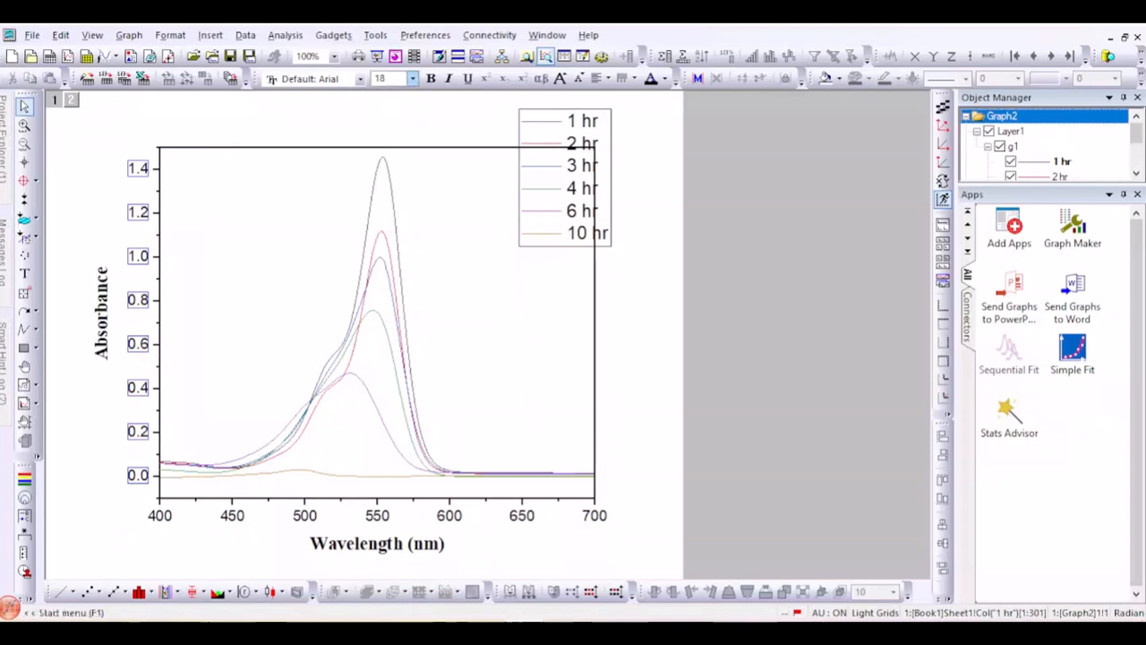
{"action": "left_click", "coordinate": [360, 79]}
{"action": "type", "text": "Times New Roman"}
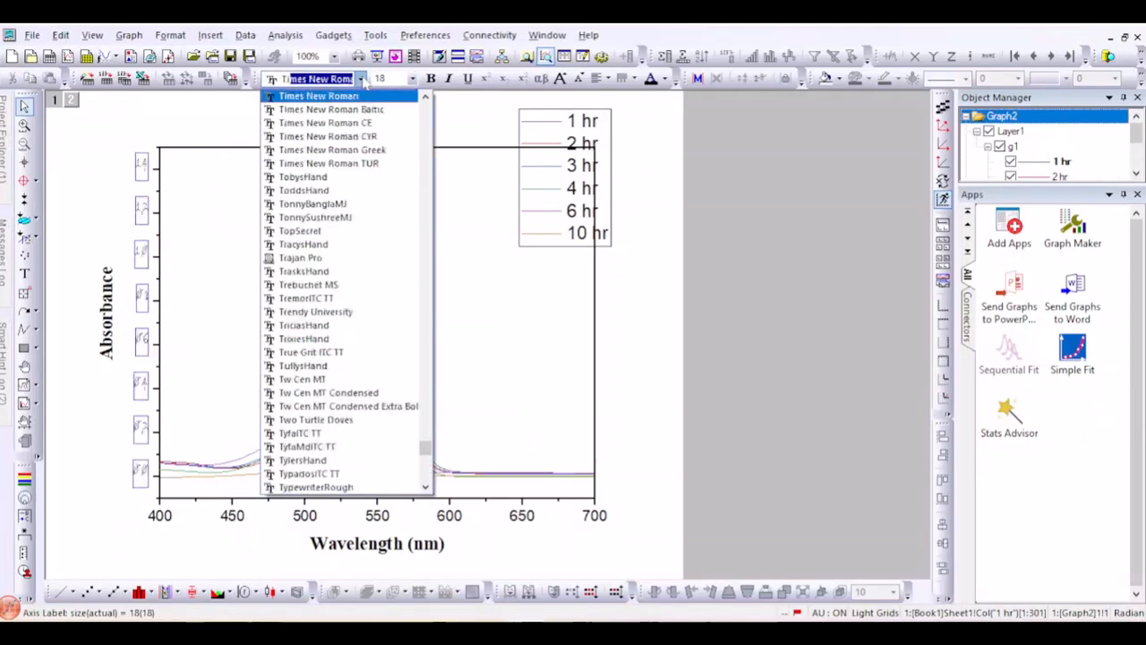
{"action": "key", "text": "Return"}
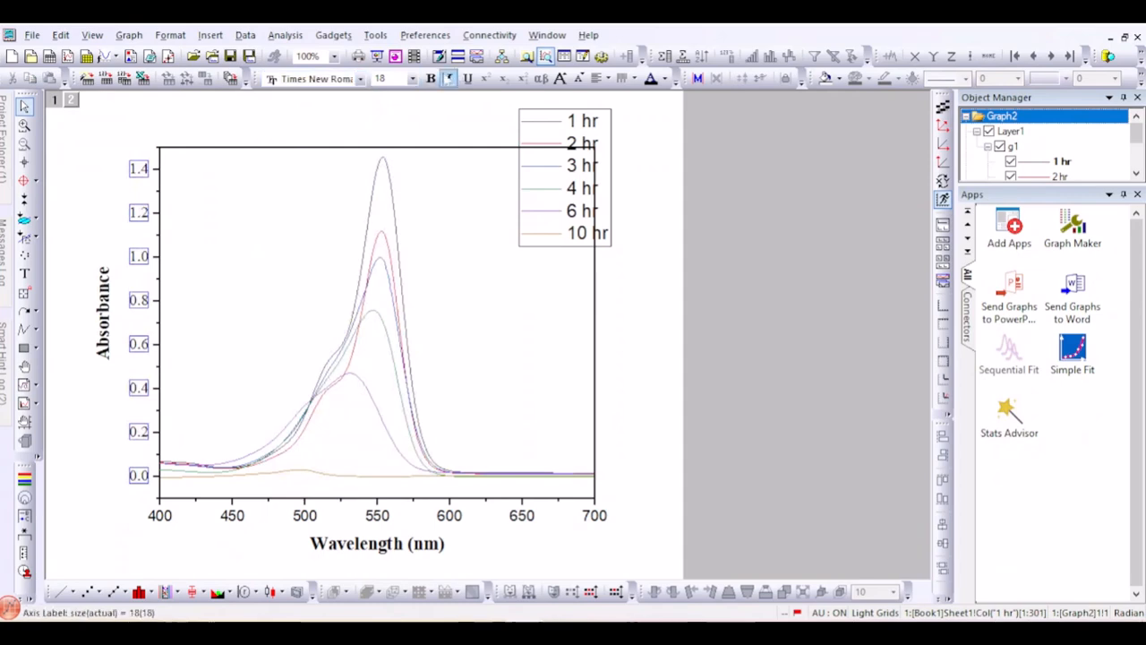
{"action": "left_click", "coordinate": [431, 79]}
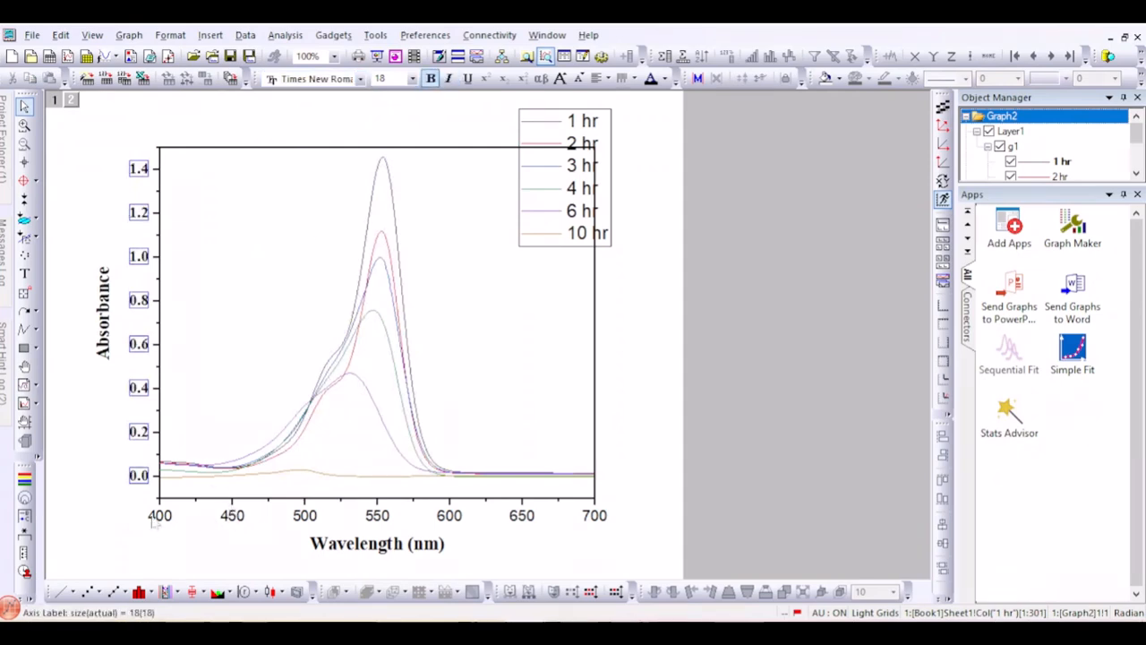
Format the tick labels of the Wavelength axis in bold Times New Roman
{"action": "left_click", "coordinate": [234, 524]}
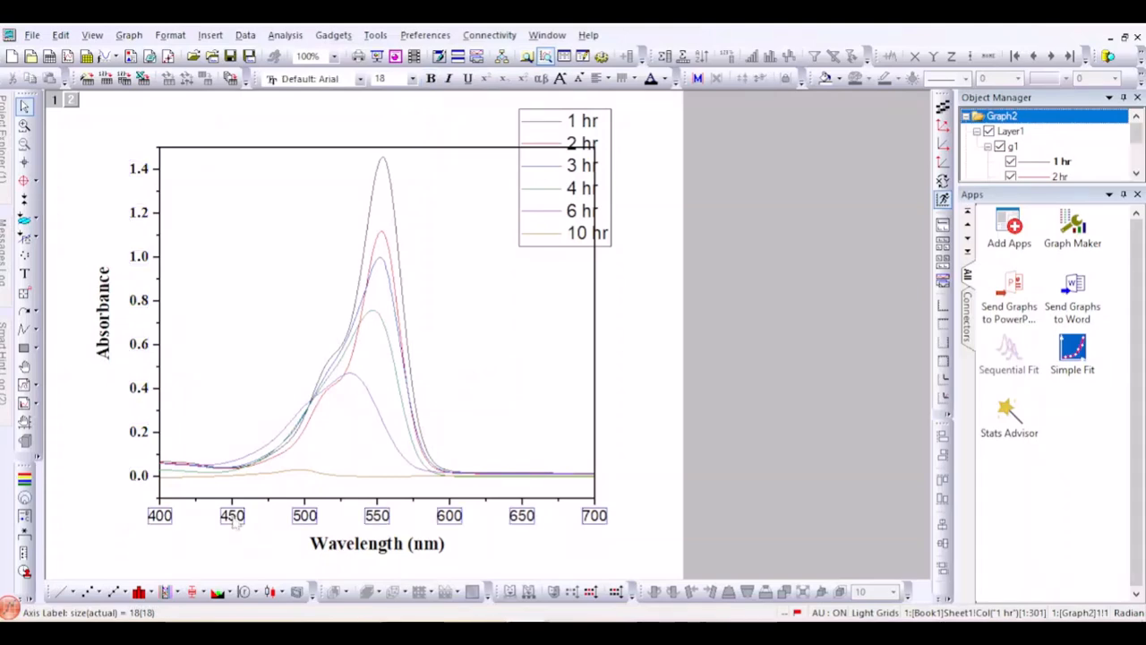
{"action": "left_click", "coordinate": [359, 79]}
{"action": "type", "text": "Times New Roma"}
{"action": "key", "text": "Return"}
{"action": "left_click", "coordinate": [432, 79]}
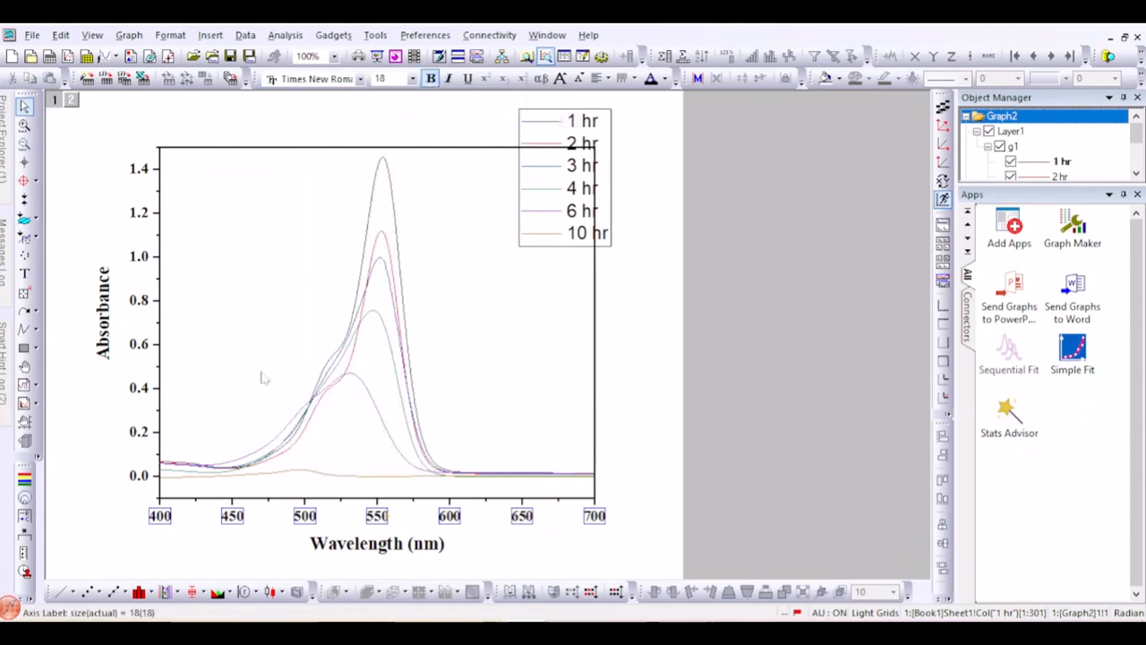
Move the legend inside the upper-right corner of the graph frame and format its 10 hr entry in bold Times New Roman
{"action": "left_click", "coordinate": [578, 215]}
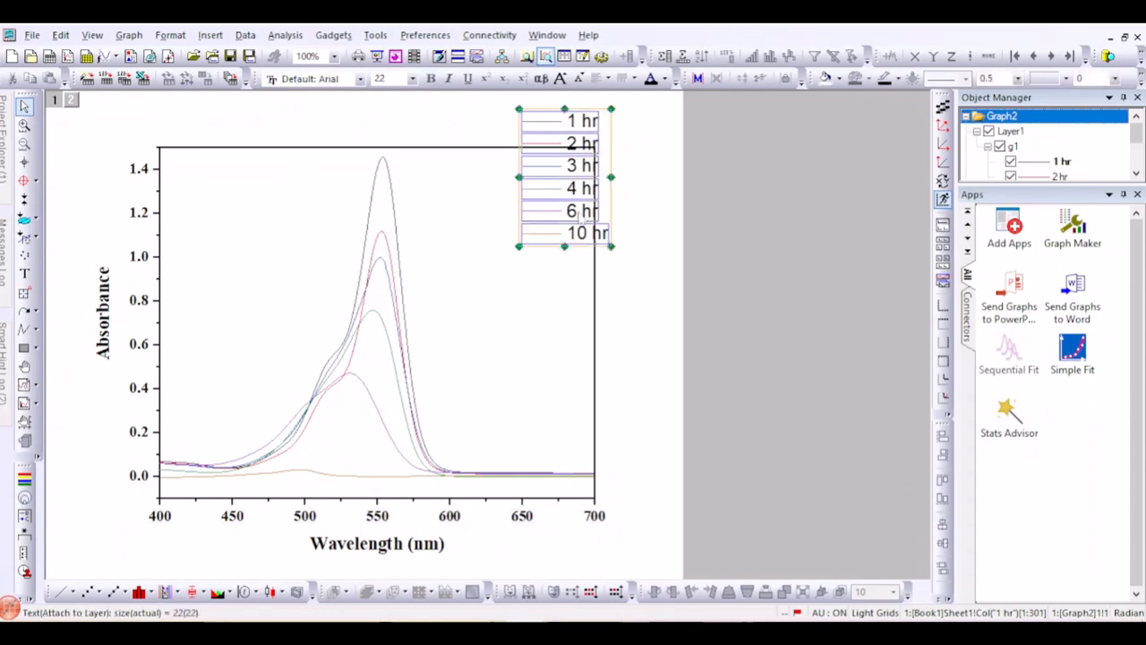
{"action": "left_click_drag", "start_coordinate": [571, 208], "coordinate": [548, 252]}
{"action": "double_click", "coordinate": [561, 281]}
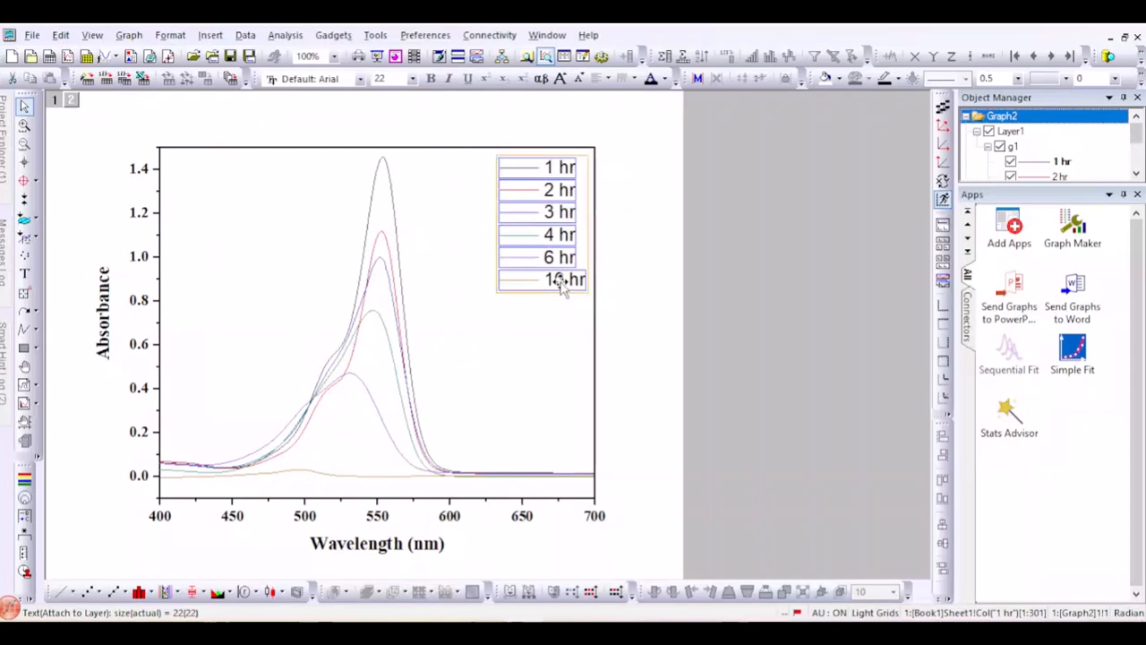
{"action": "left_click_drag", "start_coordinate": [586, 282], "coordinate": [552, 283]}
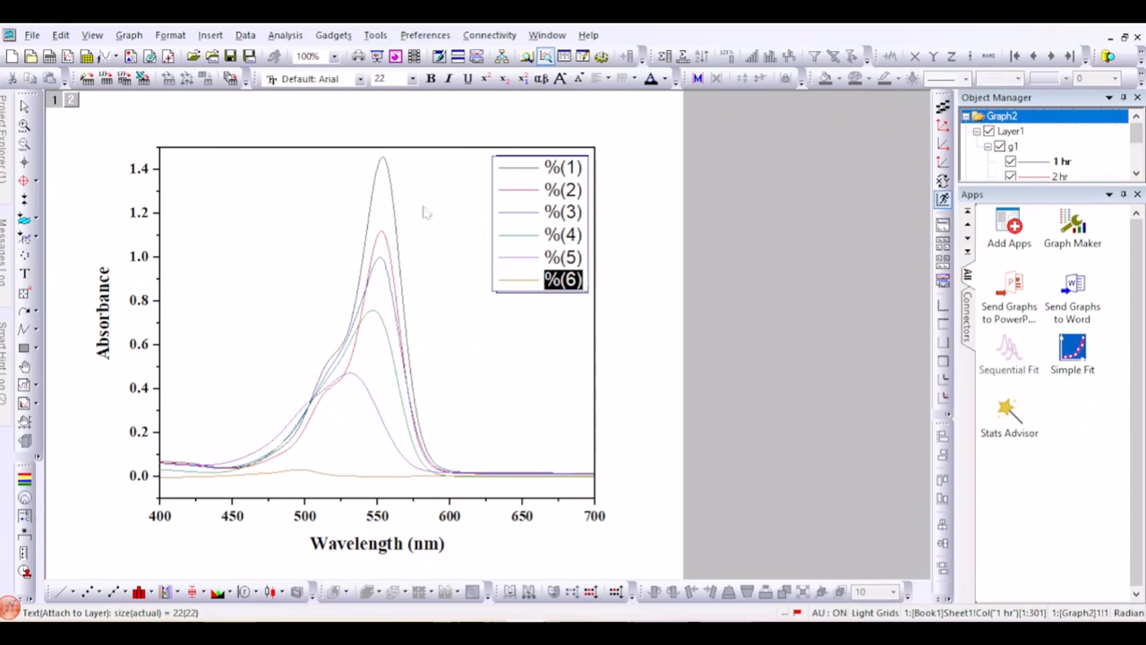
{"action": "left_click", "coordinate": [360, 78]}
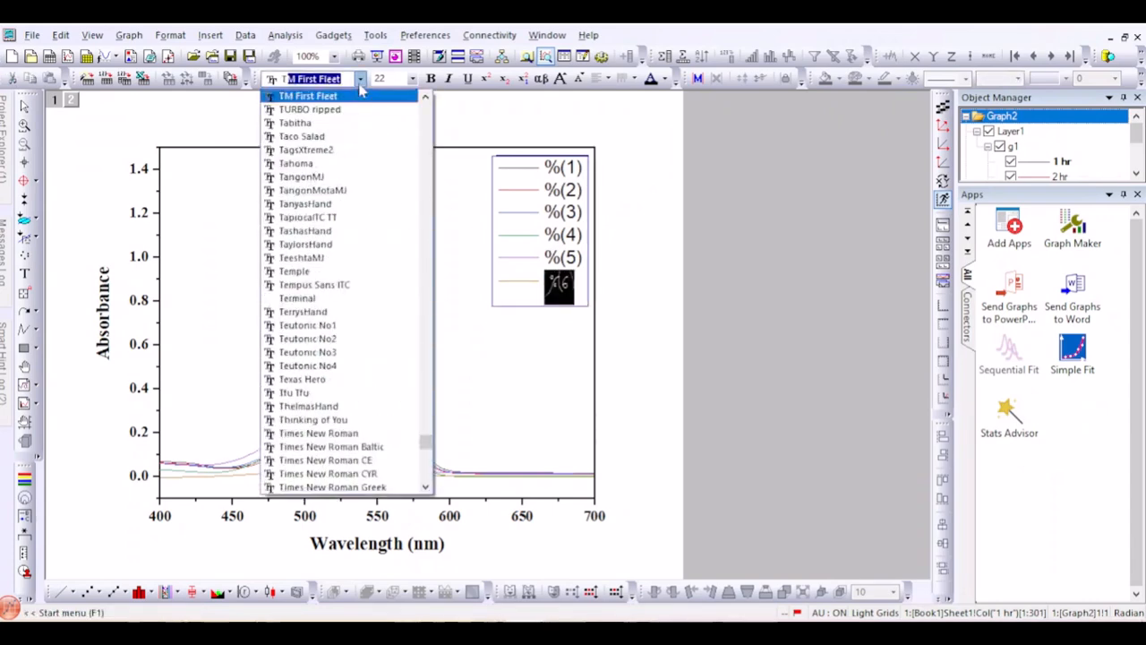
{"action": "left_click", "coordinate": [360, 83]}
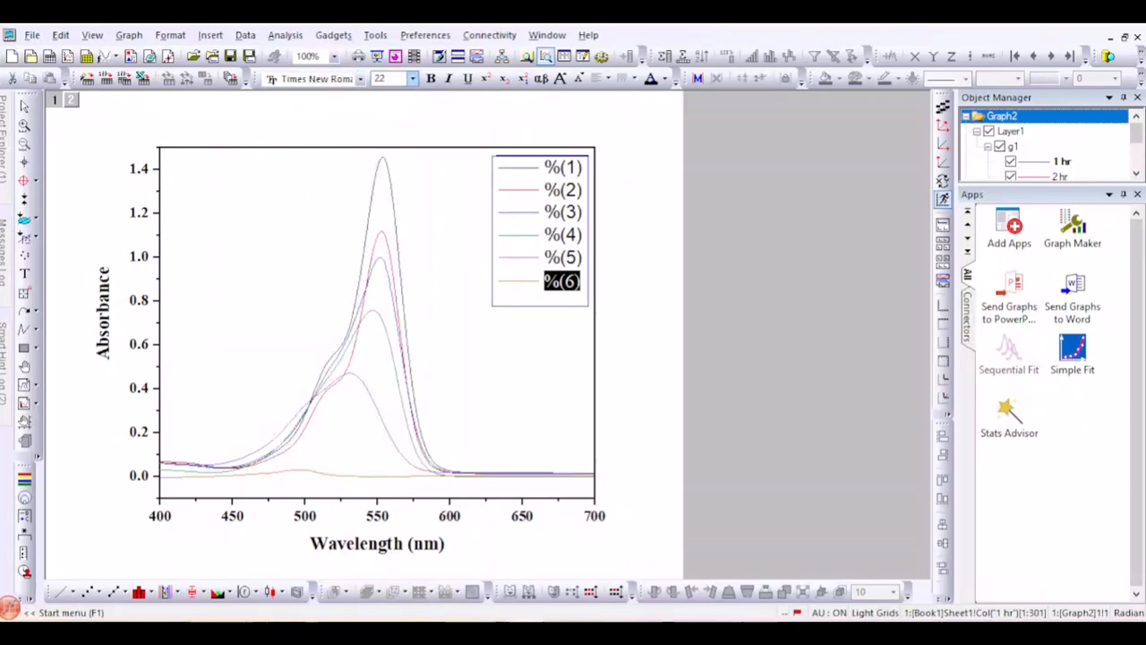
{"action": "left_click", "coordinate": [430, 80]}
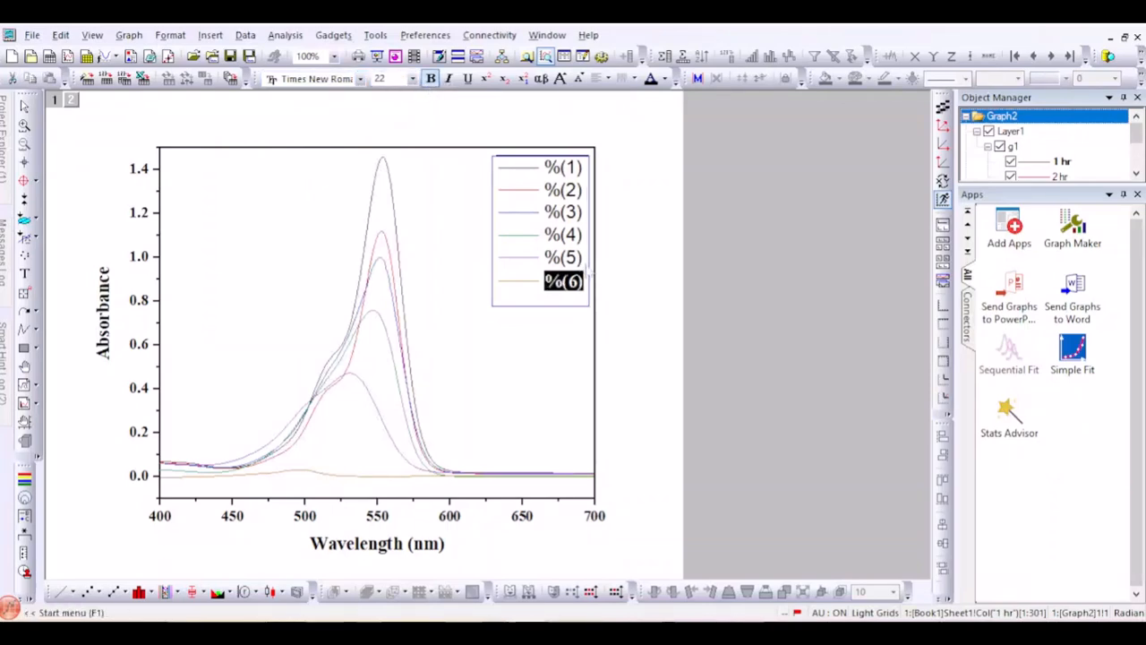
Format the legend's 6 hr entry, %(5), in bold Times New Roman
{"action": "left_click_drag", "start_coordinate": [585, 265], "coordinate": [546, 271]}
{"action": "left_click", "coordinate": [431, 79]}
{"action": "left_click", "coordinate": [361, 79]}
{"action": "type", "text": "Times New Roman"}
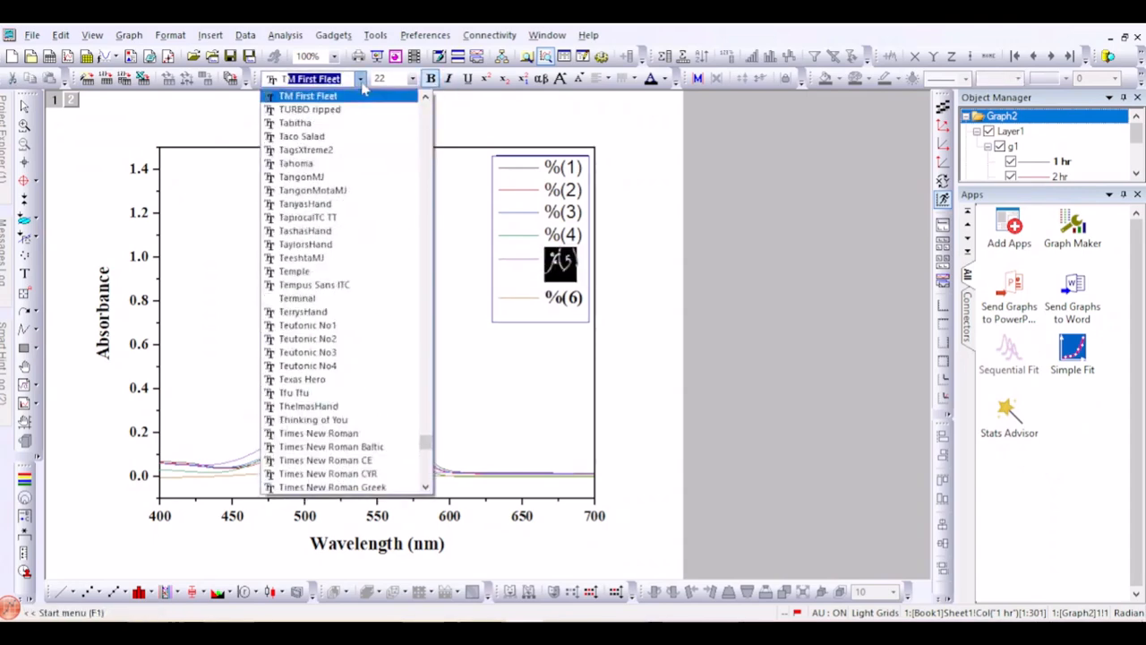
{"action": "key", "text": "Return"}
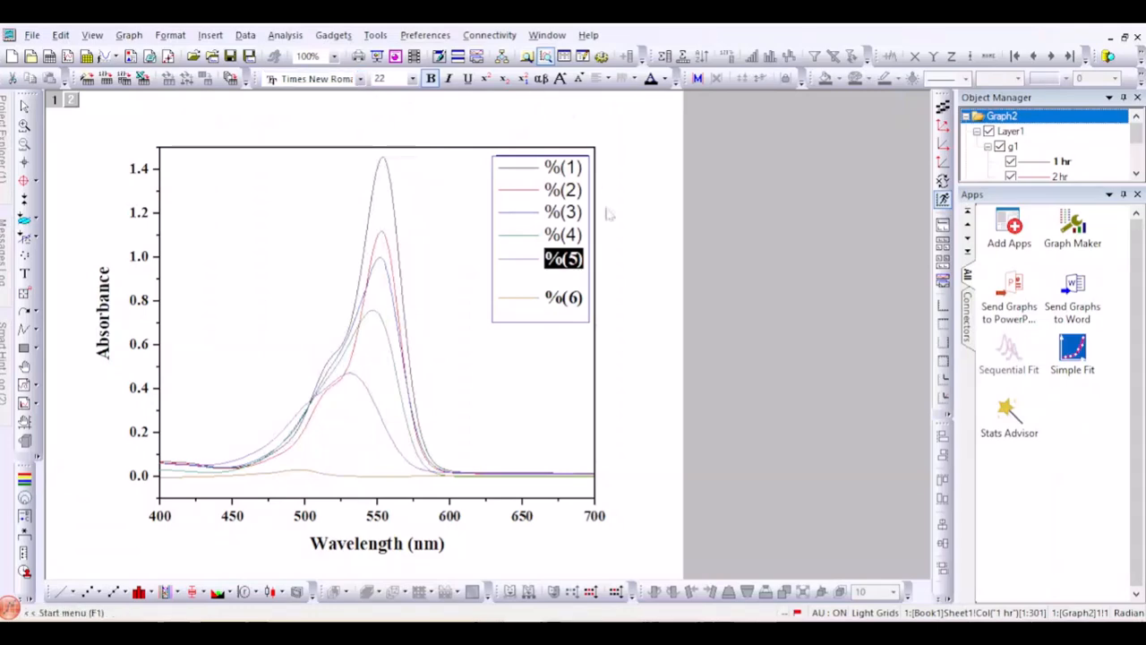
Format the legend's 4 hr entry, %(4), in bold Times New Roman
{"action": "left_click_drag", "start_coordinate": [587, 234], "coordinate": [548, 238]}
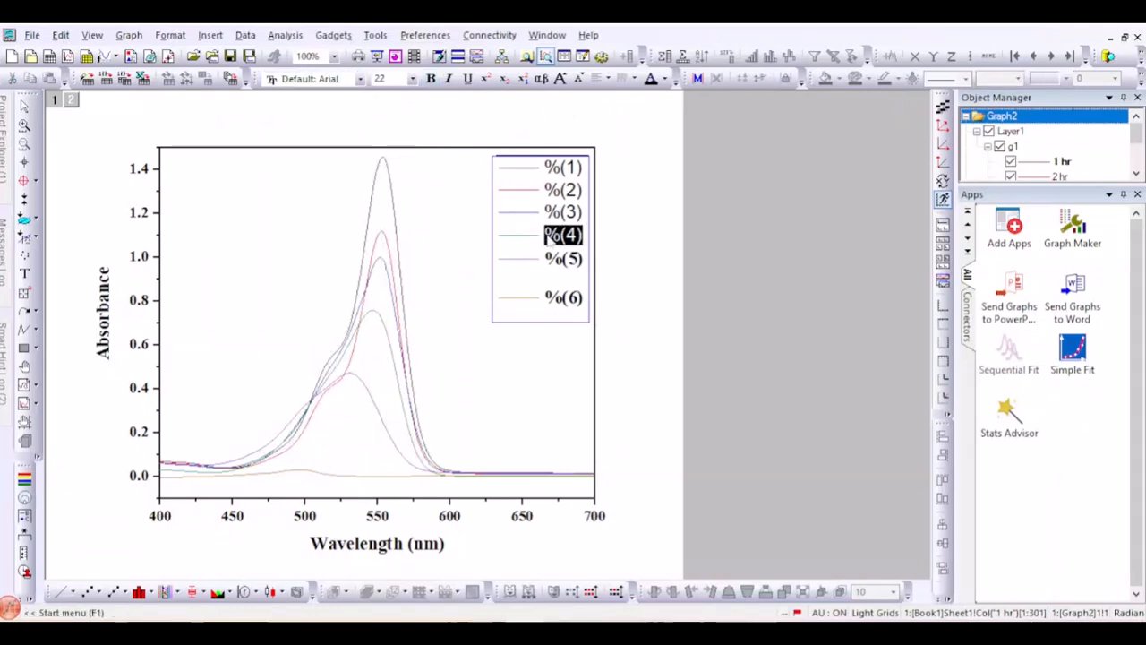
{"action": "left_click", "coordinate": [430, 79]}
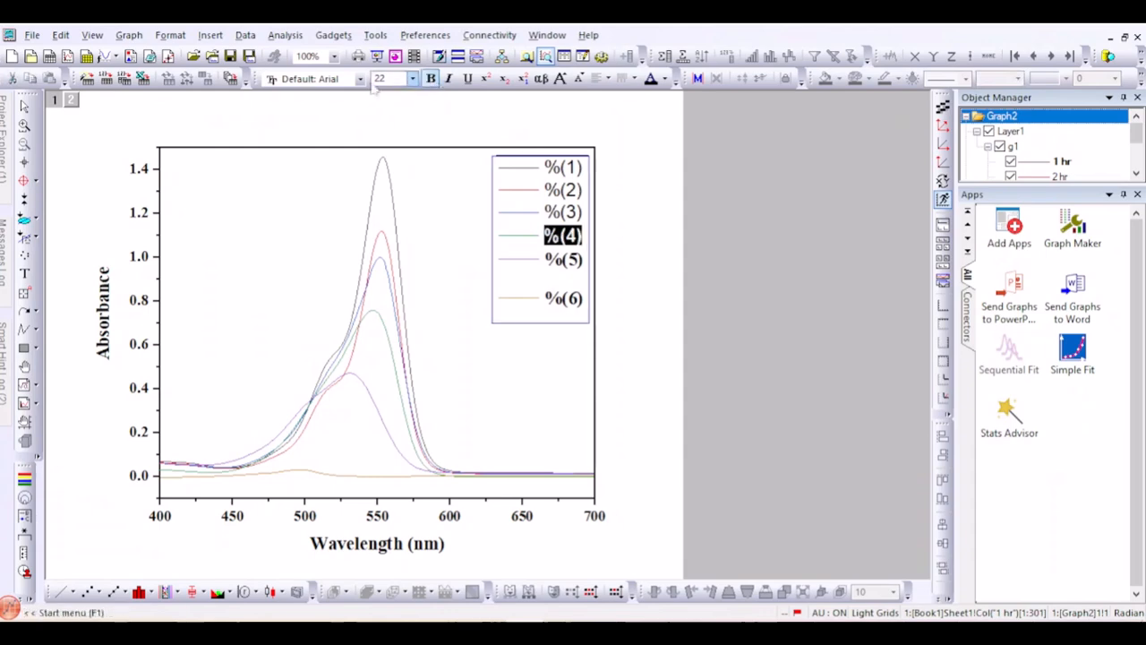
{"action": "left_click", "coordinate": [360, 79]}
{"action": "type", "text": "ti"}
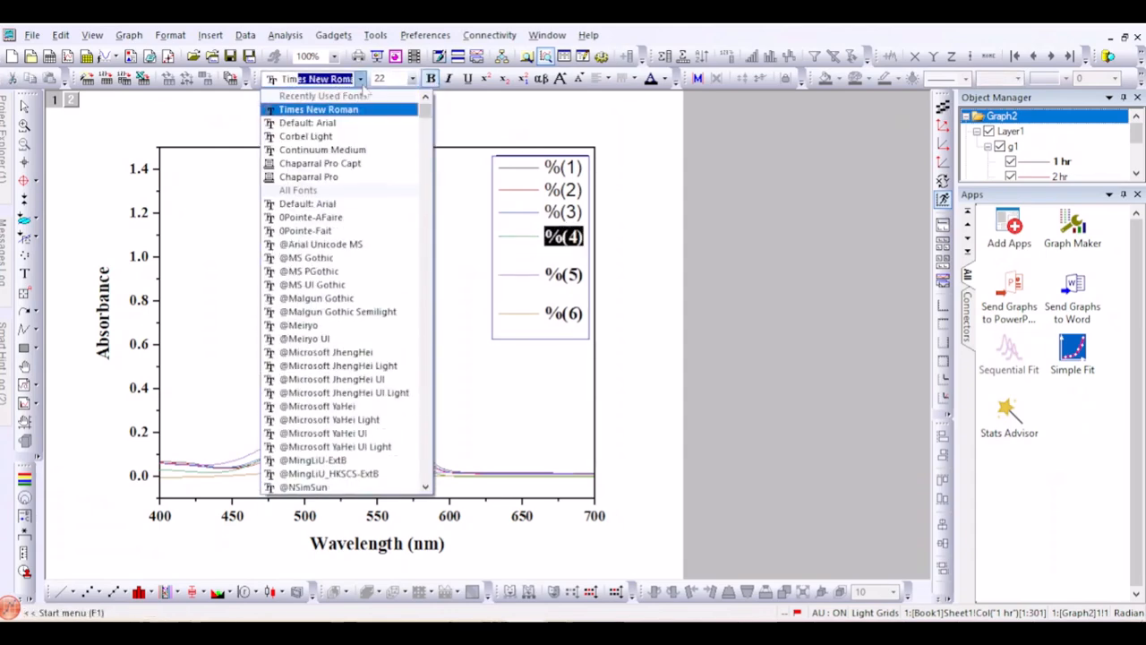
{"action": "key", "text": "Return"}
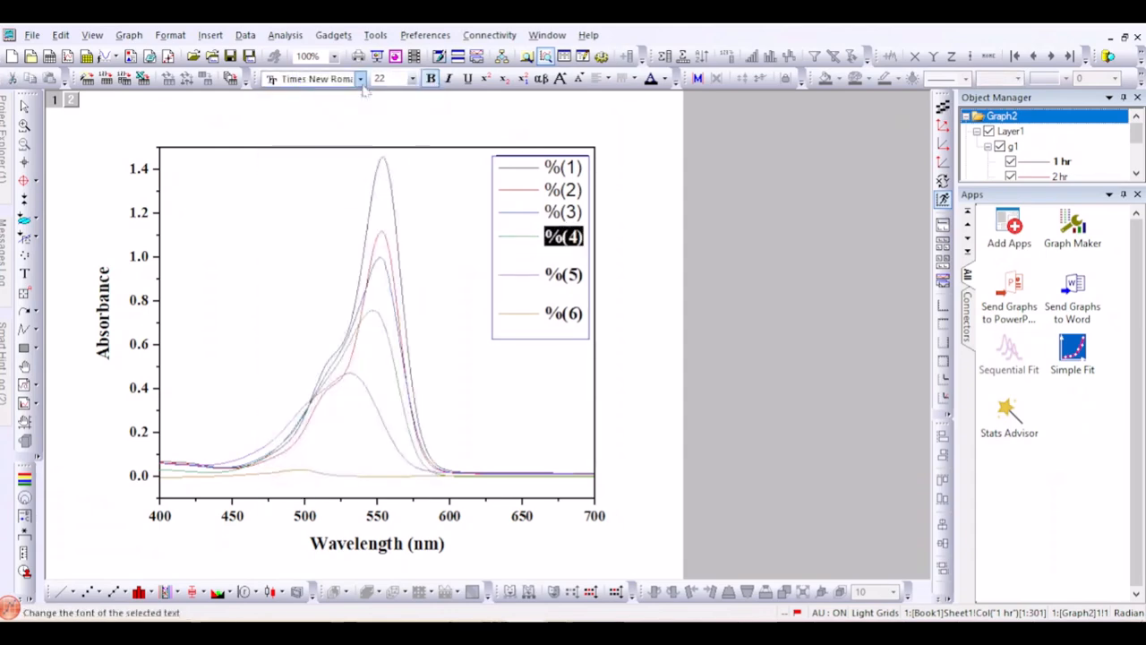
Format the legend's 3 hr entry, %(3), in bold Times New Roman
{"action": "left_click", "coordinate": [584, 212]}
{"action": "left_click_drag", "start_coordinate": [584, 212], "coordinate": [544, 213]}
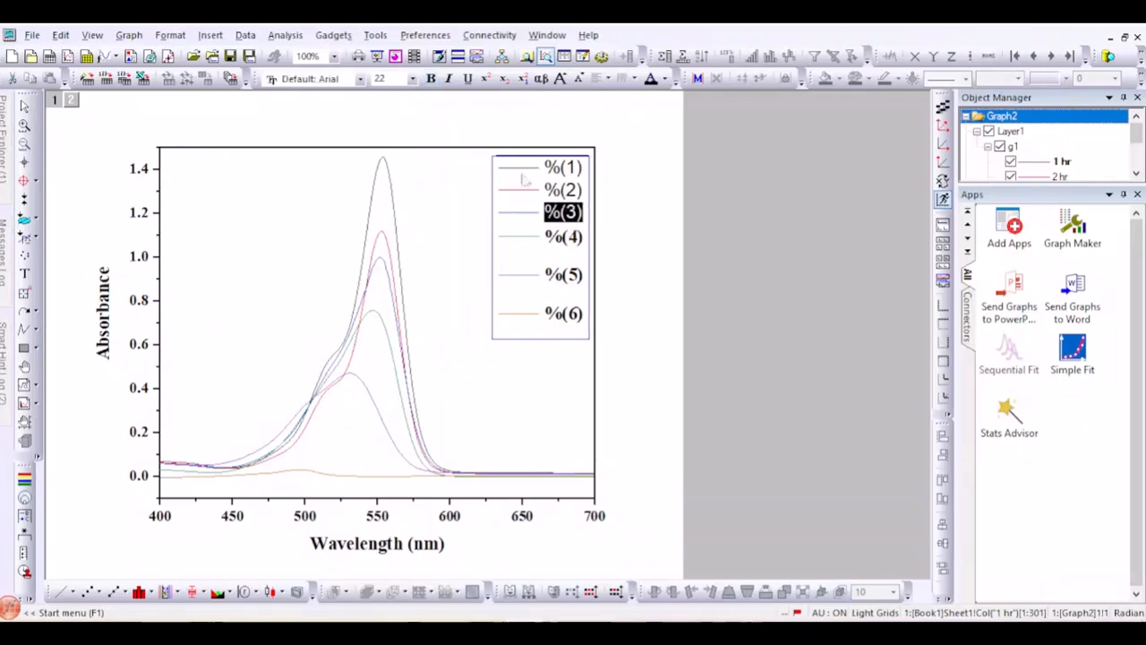
{"action": "left_click", "coordinate": [360, 79]}
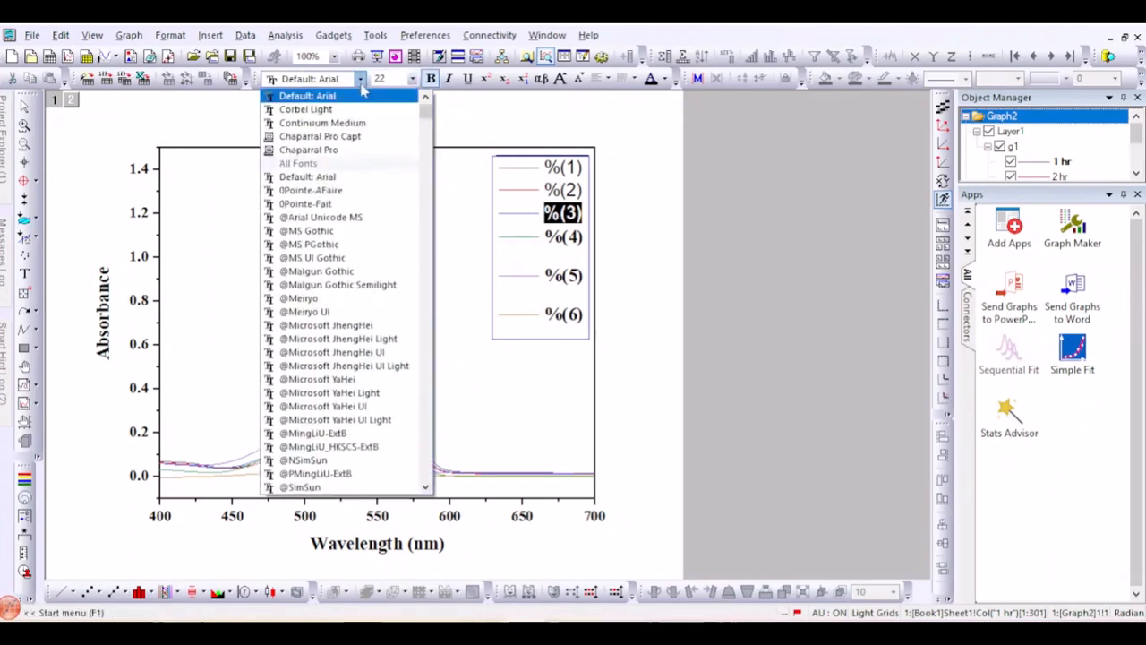
{"action": "type", "text": "Times New Roman"}
{"action": "key", "text": "Return"}
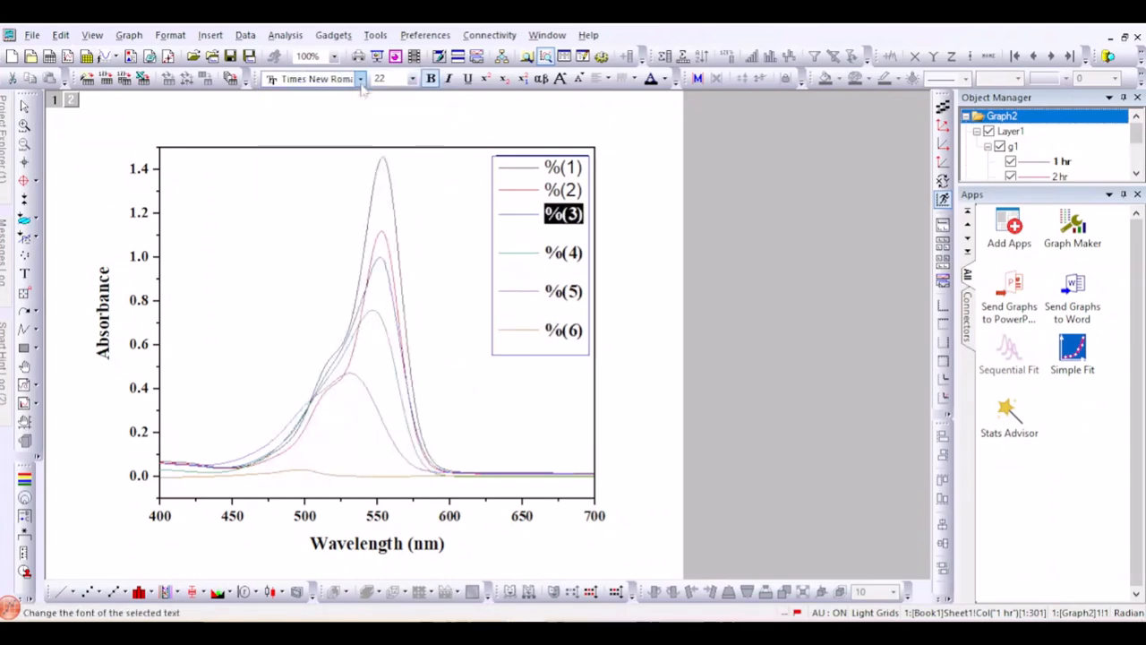
Format the legend's 2 hr entry, %(2), in bold Times New Roman
{"action": "left_click_drag", "start_coordinate": [579, 192], "coordinate": [552, 196]}
{"action": "left_click", "coordinate": [587, 200]}
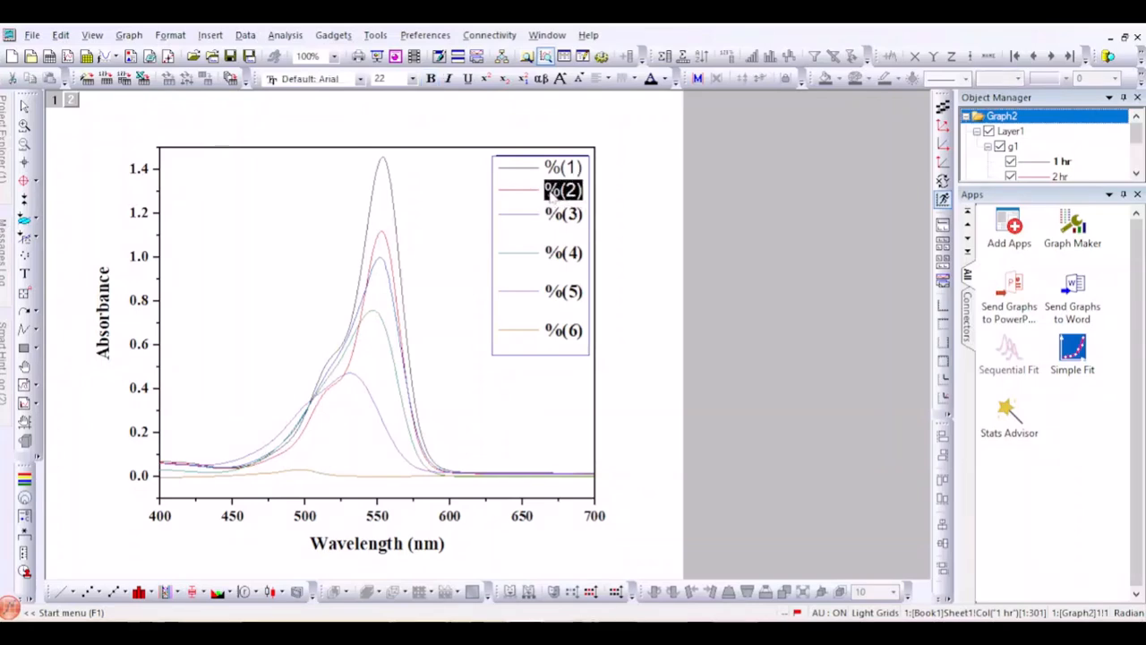
{"action": "left_click", "coordinate": [362, 80]}
{"action": "type", "text": "Tim"}
{"action": "key", "text": "Return"}
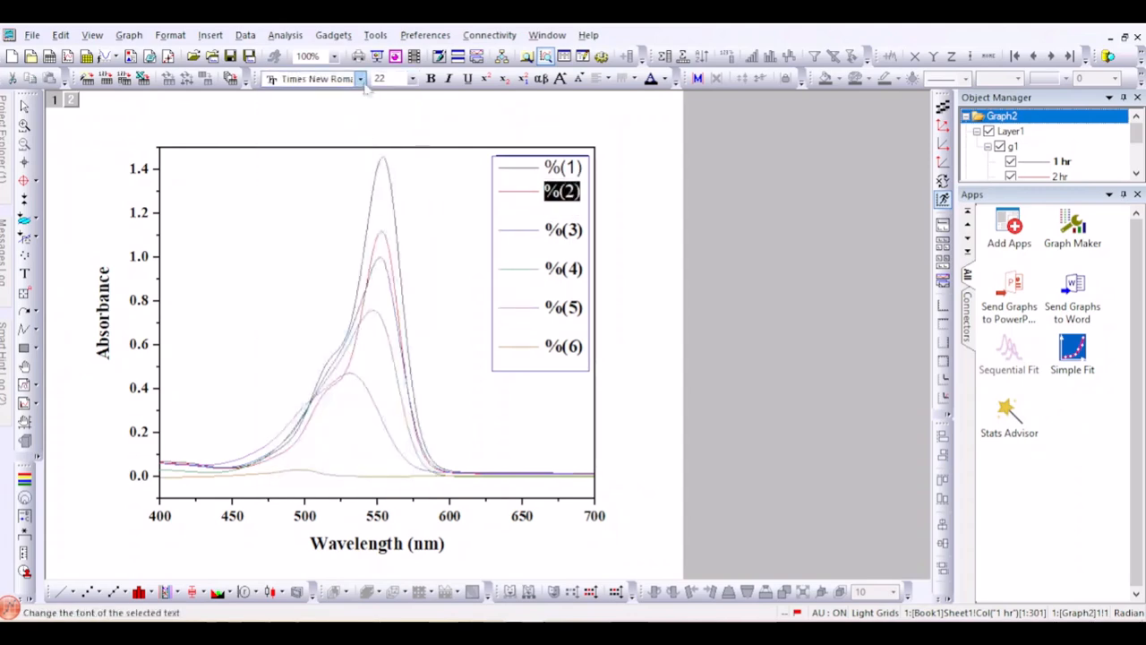
{"action": "left_click", "coordinate": [431, 78]}
Format the legend's 1 hr entry, %(1), in bold Times New Roman and finish editing the legend text
{"action": "left_click_drag", "start_coordinate": [587, 168], "coordinate": [545, 171]}
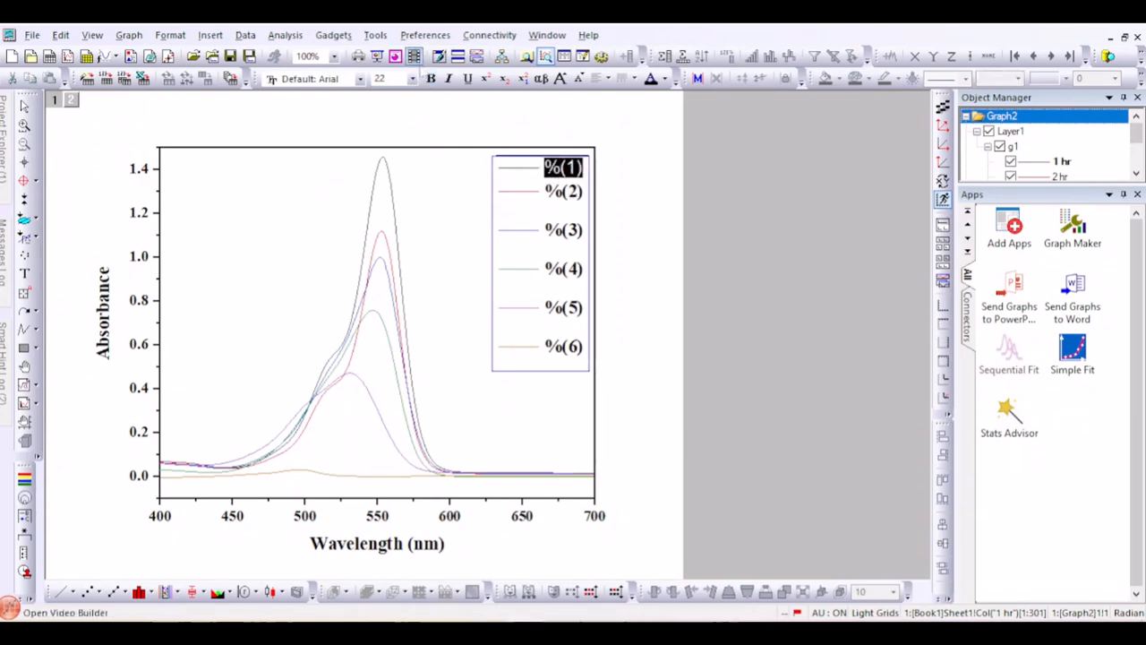
{"action": "left_click", "coordinate": [360, 79]}
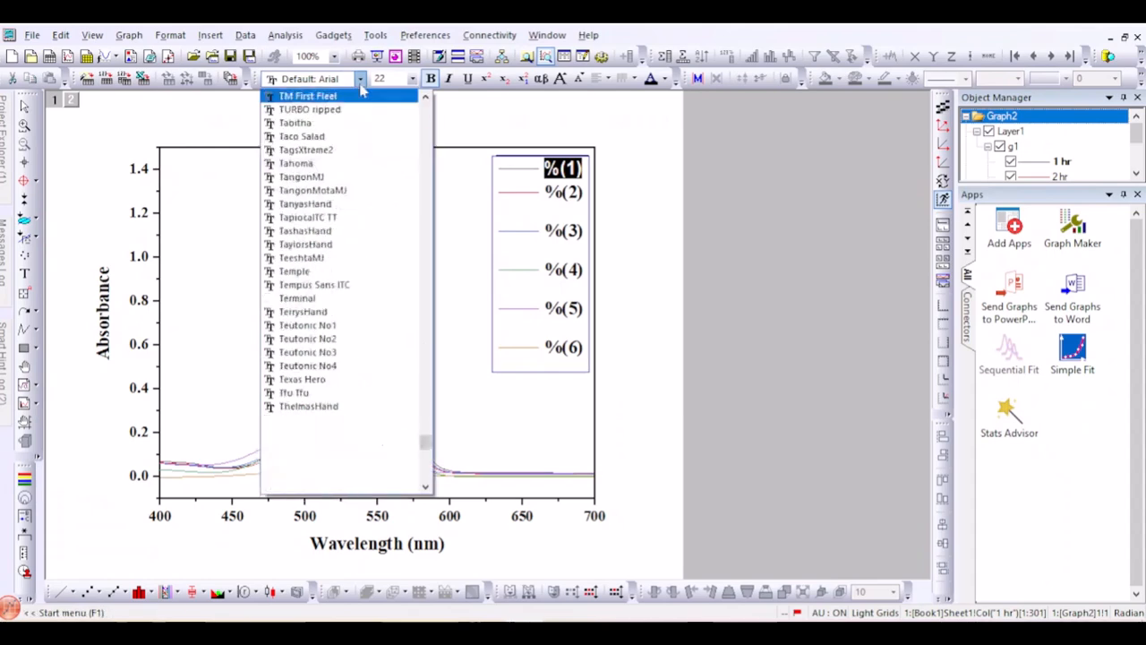
{"action": "type", "text": "Times New Roman"}
{"action": "key", "text": "Return"}
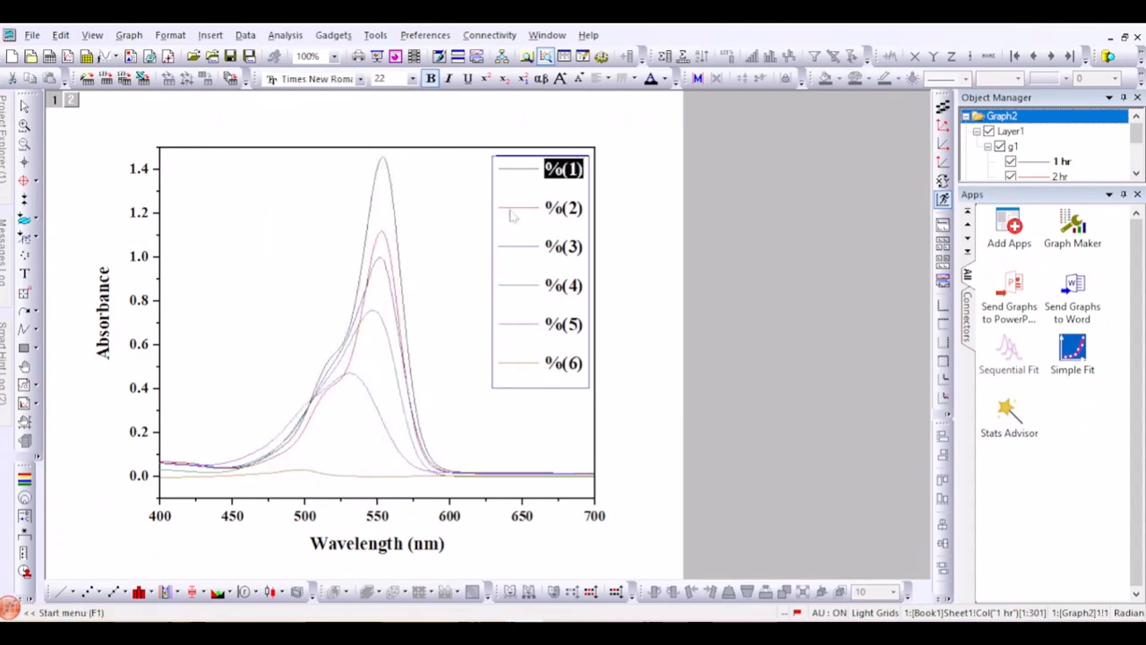
{"action": "left_click", "coordinate": [483, 285]}
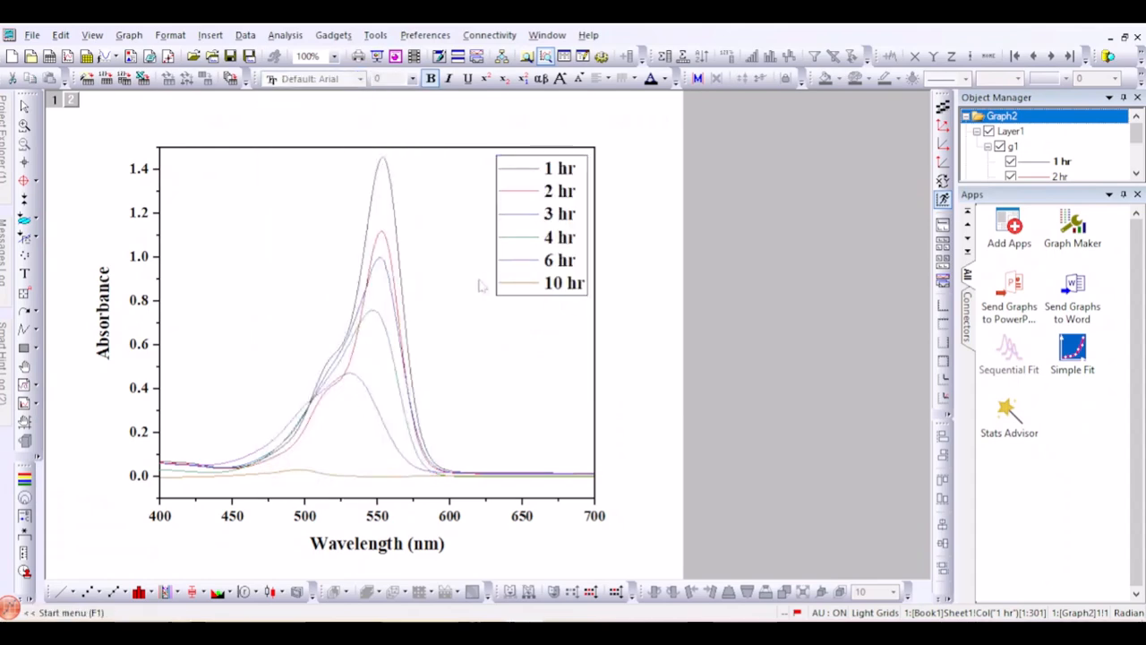
Set the border width of the legend's frame to 1.5
{"action": "left_click", "coordinate": [557, 260]}
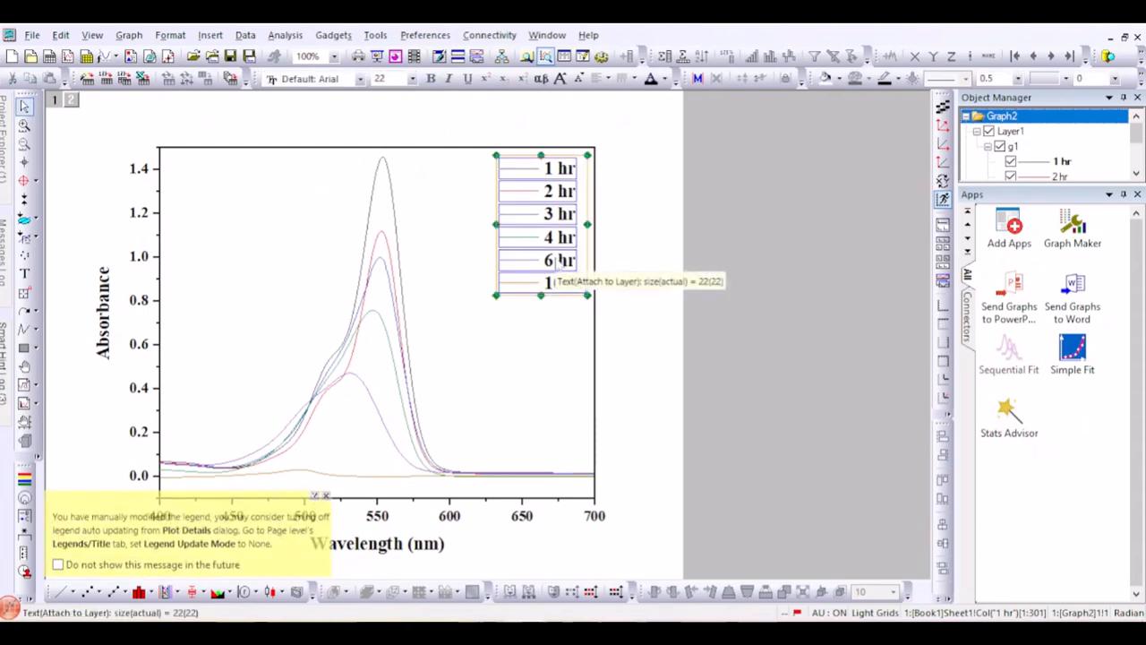
{"action": "right_click", "coordinate": [557, 259]}
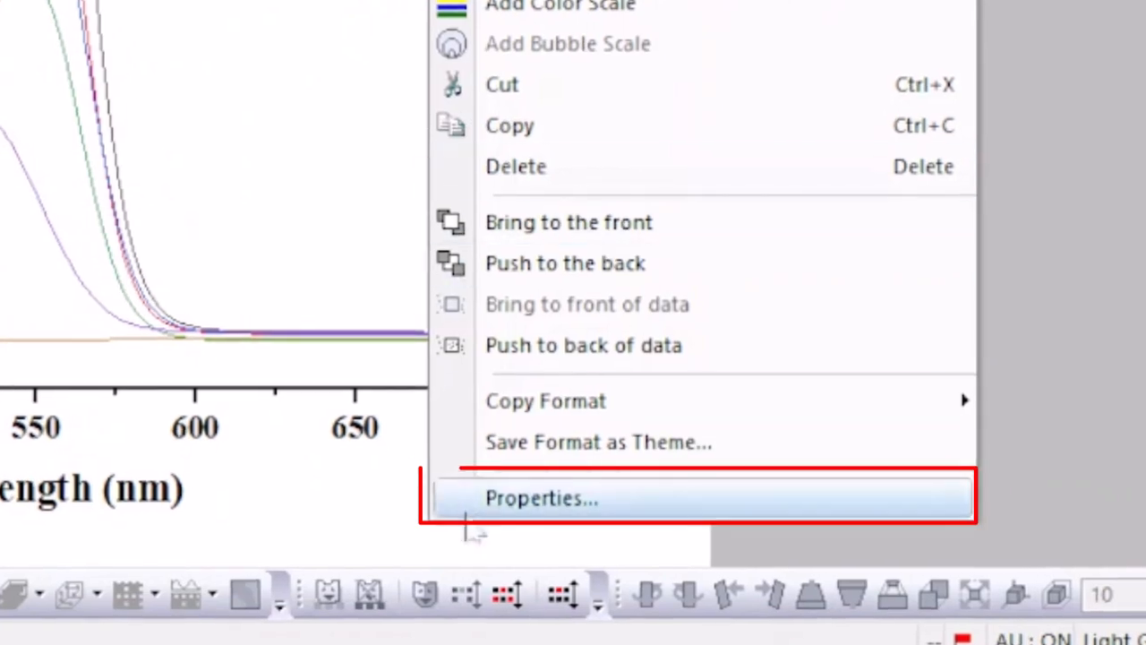
{"action": "left_click", "coordinate": [483, 499]}
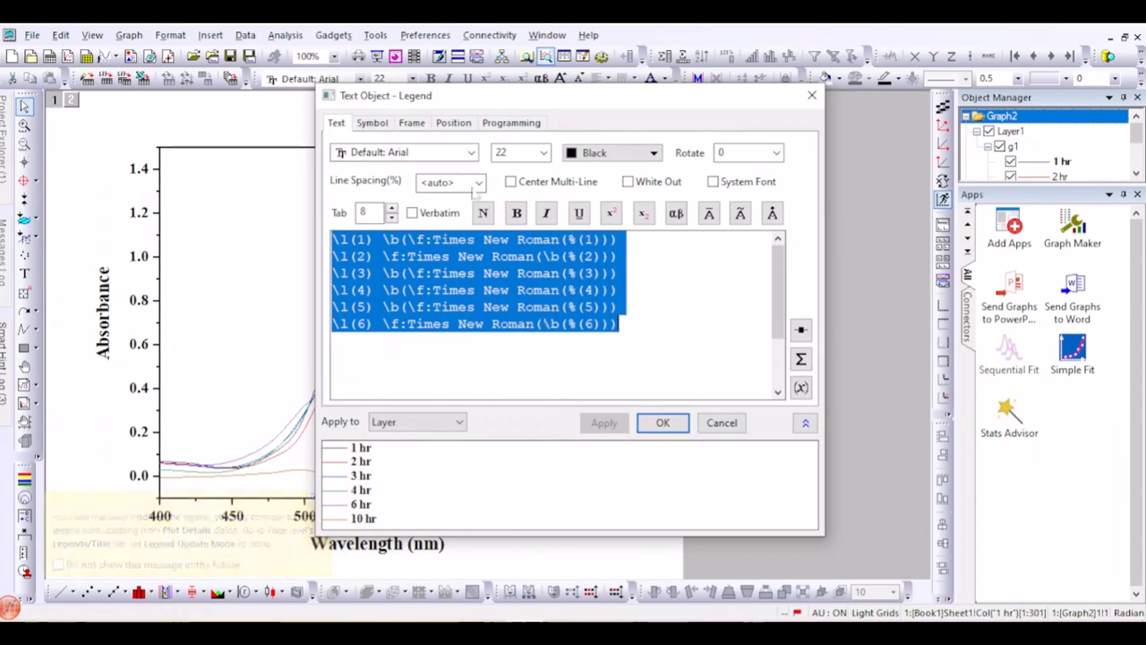
{"action": "left_click", "coordinate": [412, 123]}
{"action": "left_click", "coordinate": [467, 260]}
{"action": "left_click", "coordinate": [447, 329]}
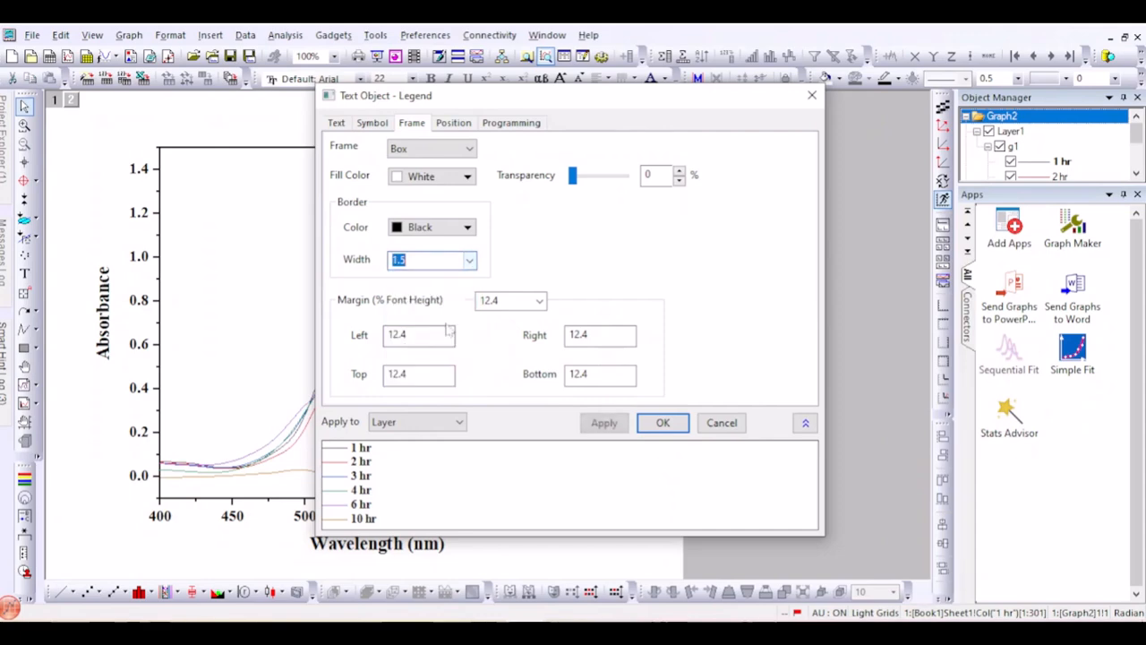
{"action": "left_click", "coordinate": [662, 425]}
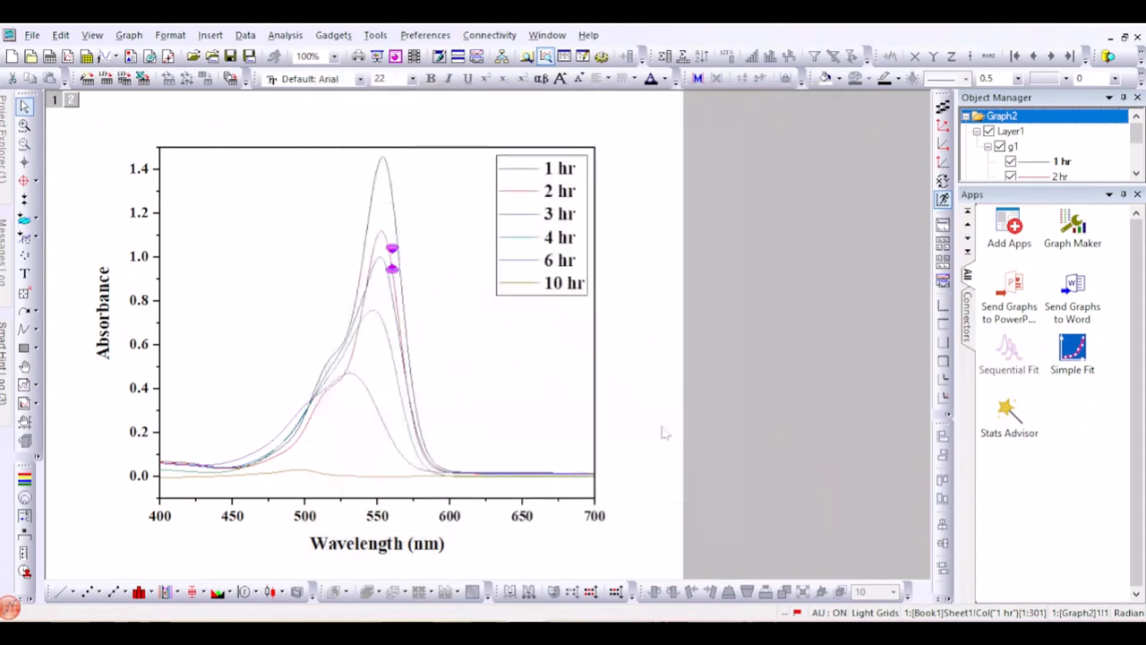
Move the legend so its box sits flush in the upper-right corner of the graph frame
{"action": "left_click", "coordinate": [557, 213]}
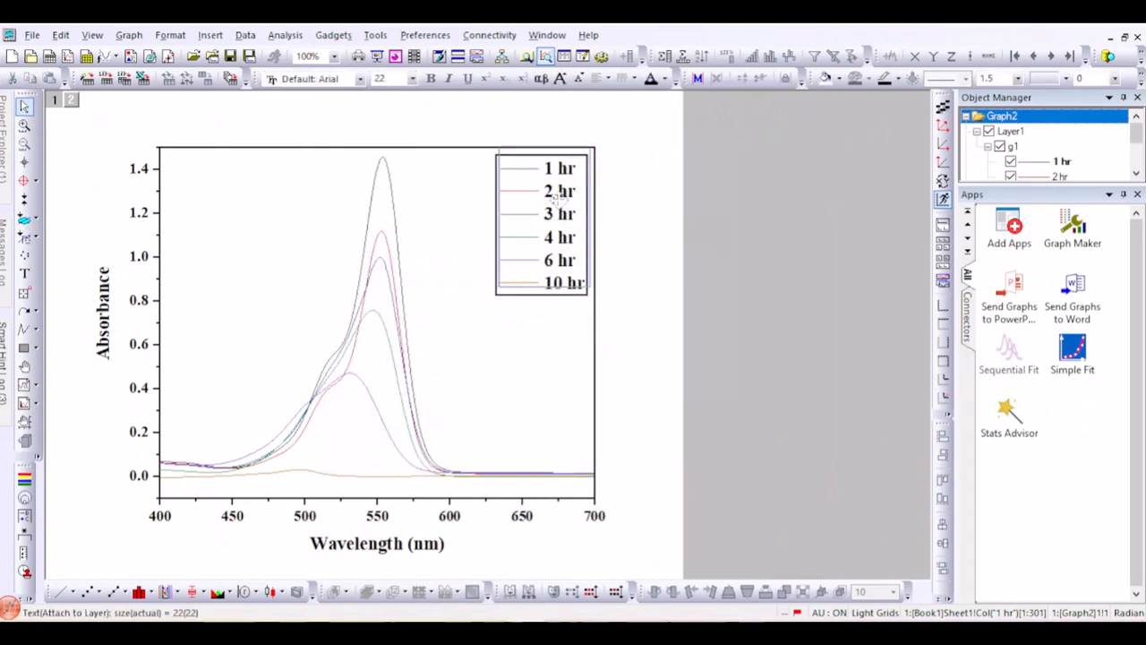
{"action": "left_click_drag", "start_coordinate": [559, 199], "coordinate": [561, 205]}
{"action": "left_click", "coordinate": [628, 244]}
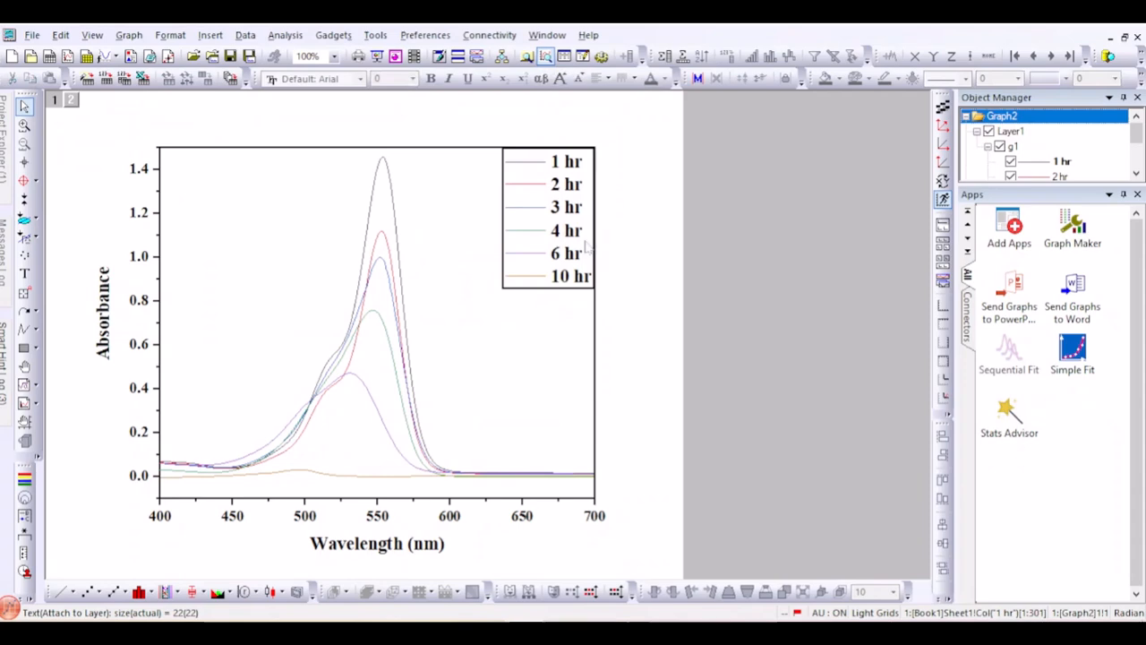
{"action": "left_click", "coordinate": [559, 173]}
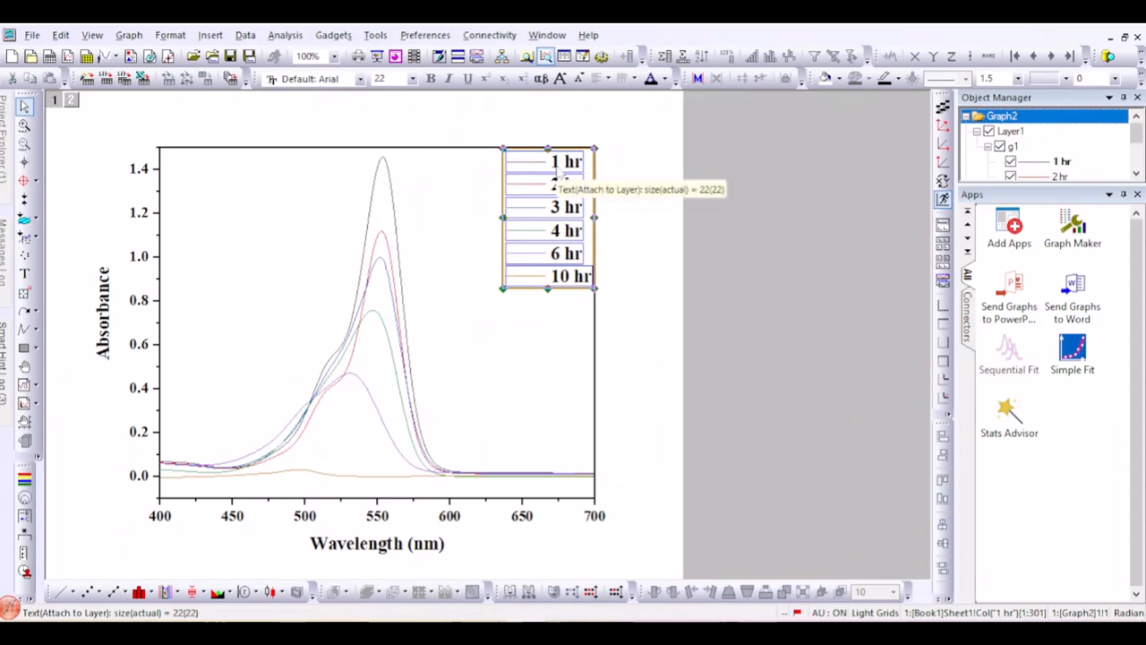
{"action": "key", "text": "Up"}
{"action": "key", "text": "Right"}
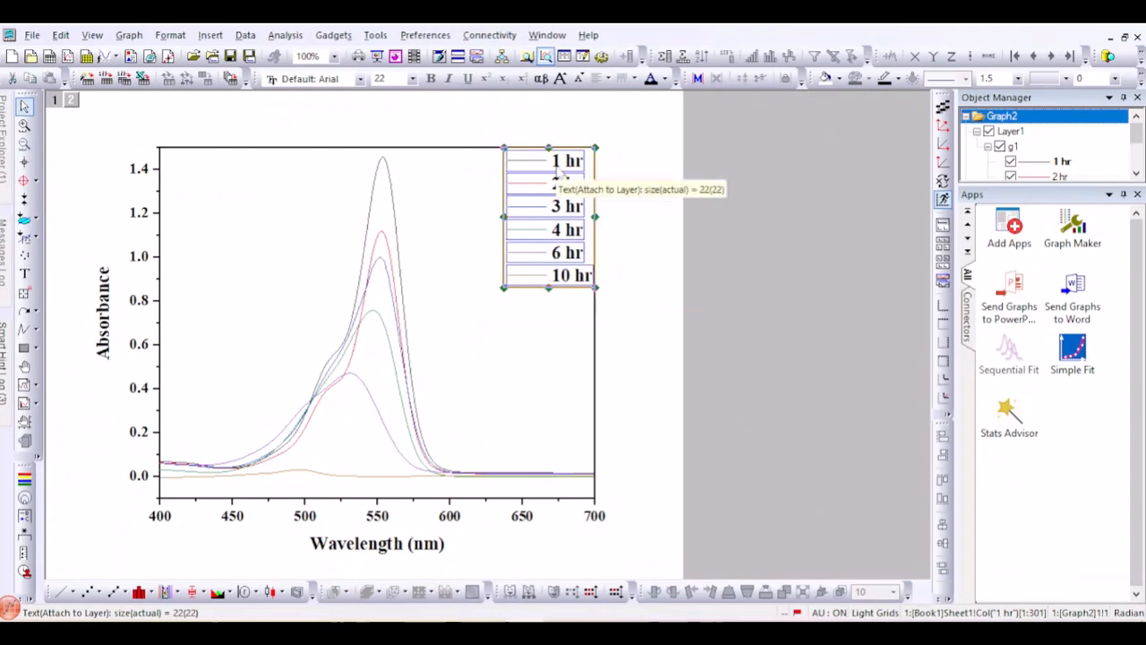
{"action": "left_click", "coordinate": [616, 169]}
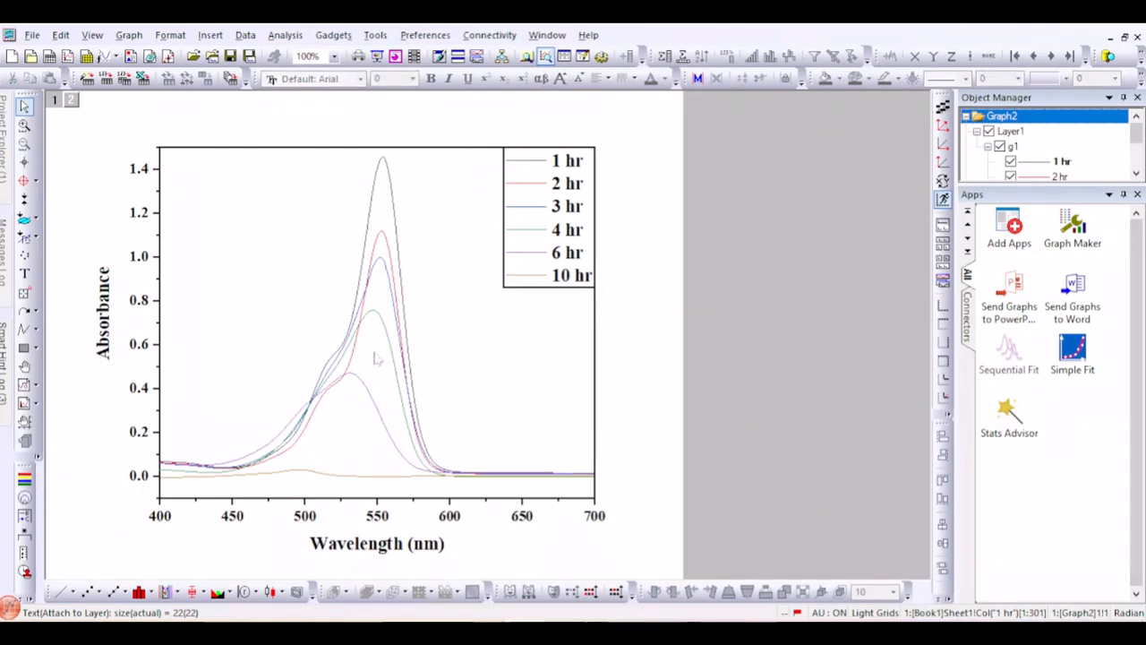
Set the line width of all grouped absorbance curves to 1.5
{"action": "left_click", "coordinate": [400, 236]}
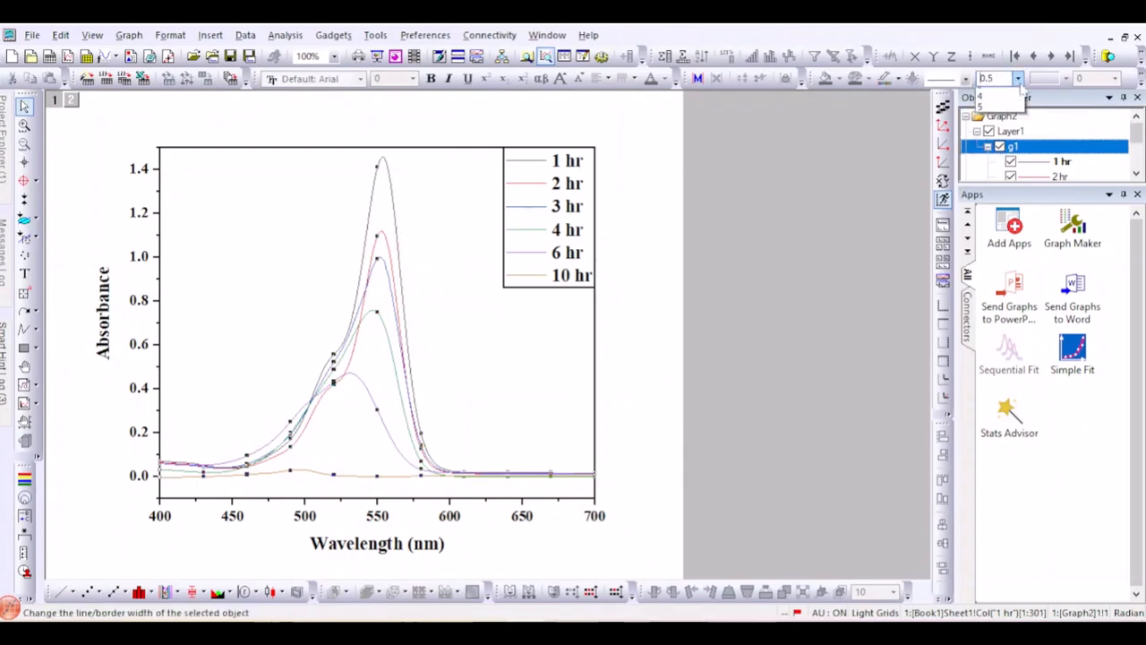
{"action": "left_click", "coordinate": [1017, 78]}
{"action": "left_click", "coordinate": [1008, 119]}
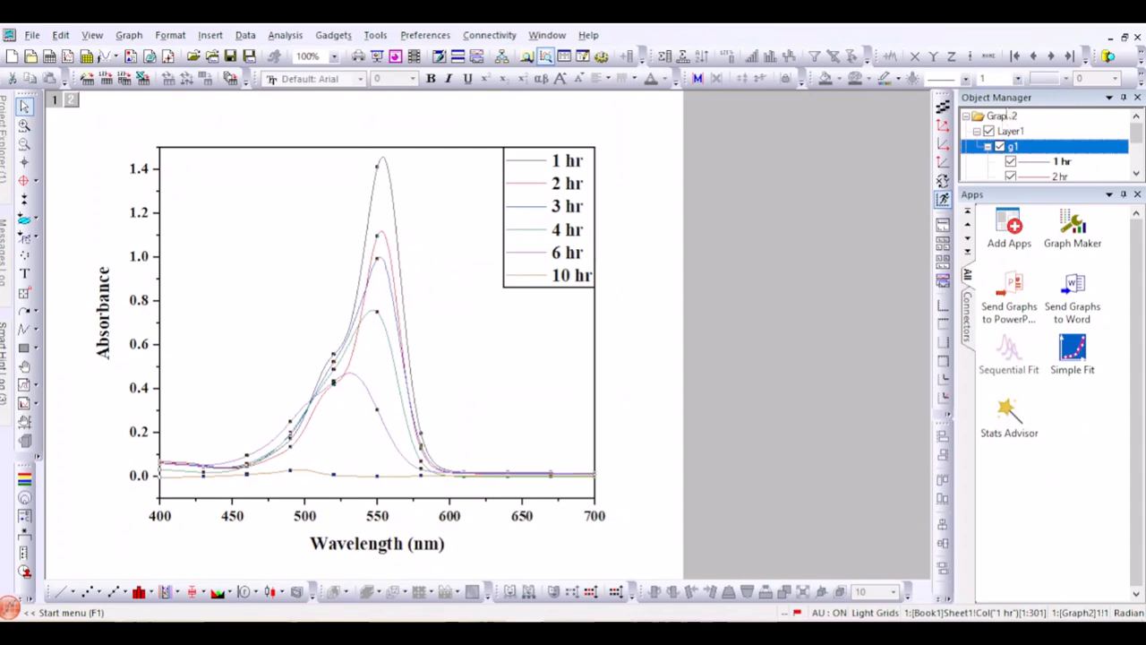
{"action": "left_click", "coordinate": [1017, 78]}
{"action": "left_click", "coordinate": [1008, 135]}
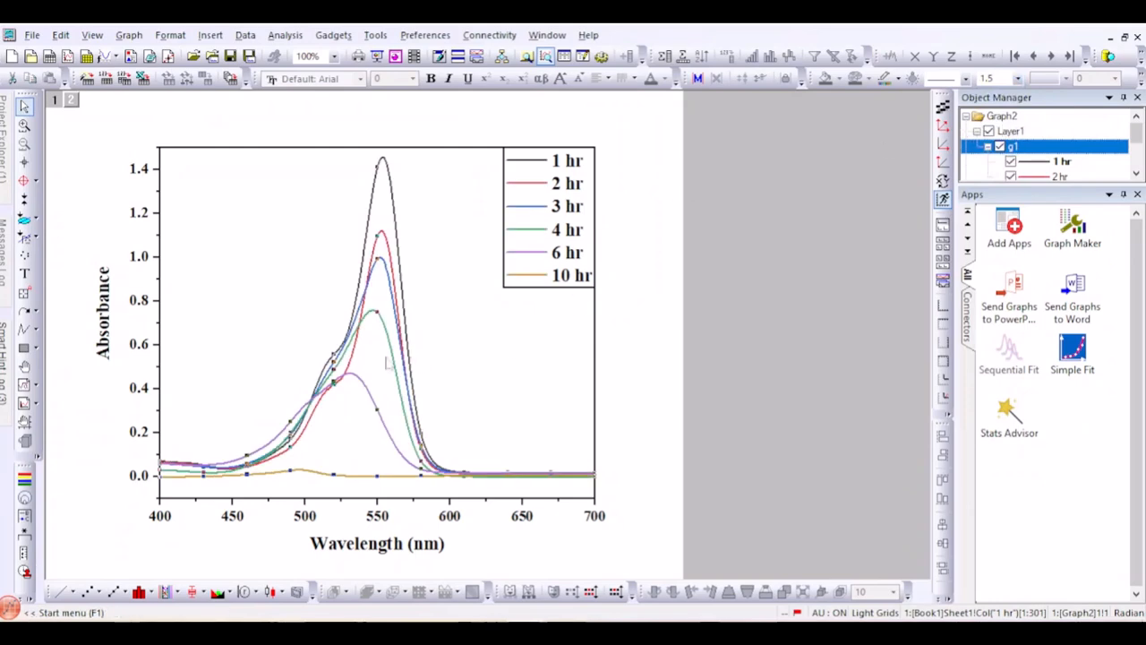
Ungroup the absorbance curves so each one can be formatted individually
{"action": "mouse_move", "coordinate": [393, 366]}
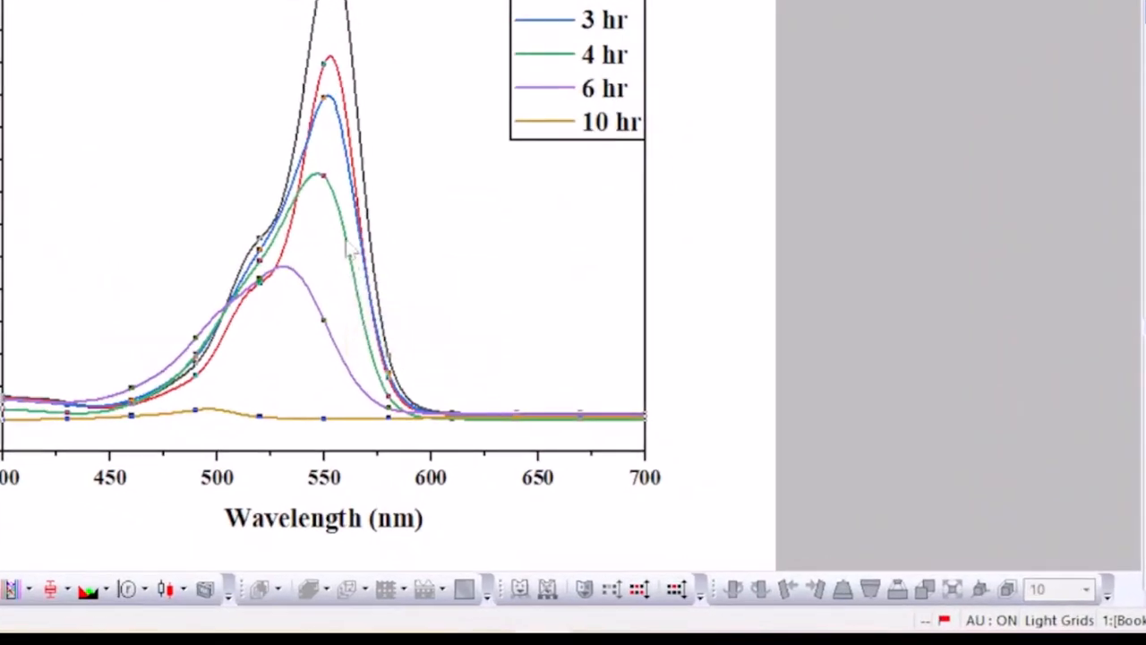
{"action": "right_click", "coordinate": [395, 365]}
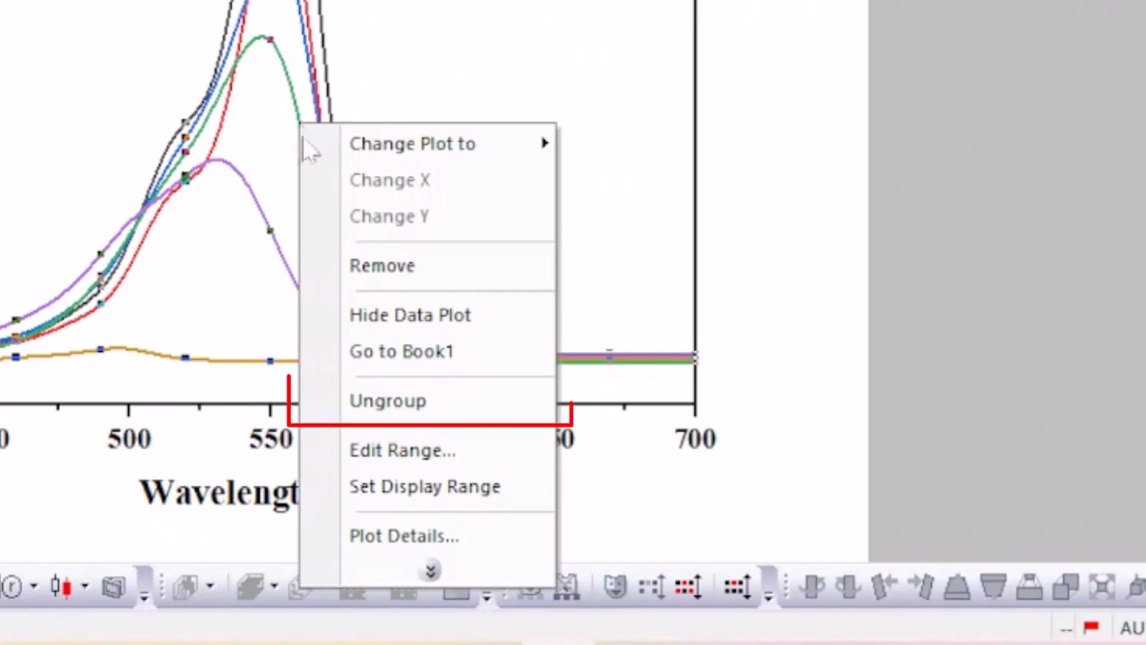
{"action": "left_click", "coordinate": [403, 401]}
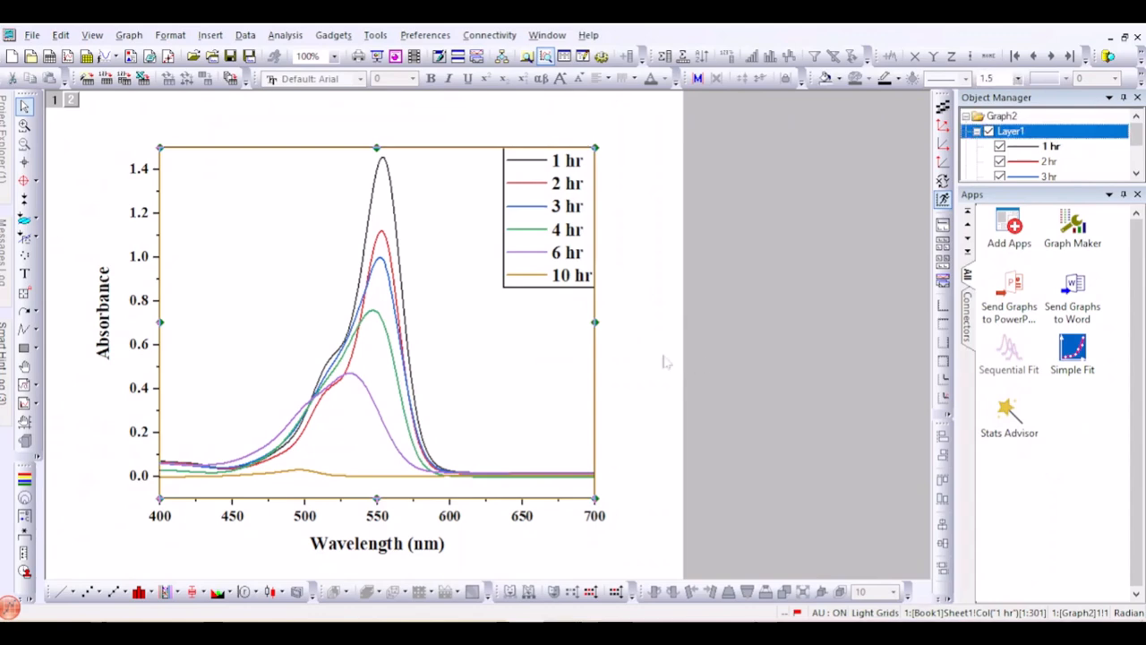
{"action": "left_click", "coordinate": [665, 362]}
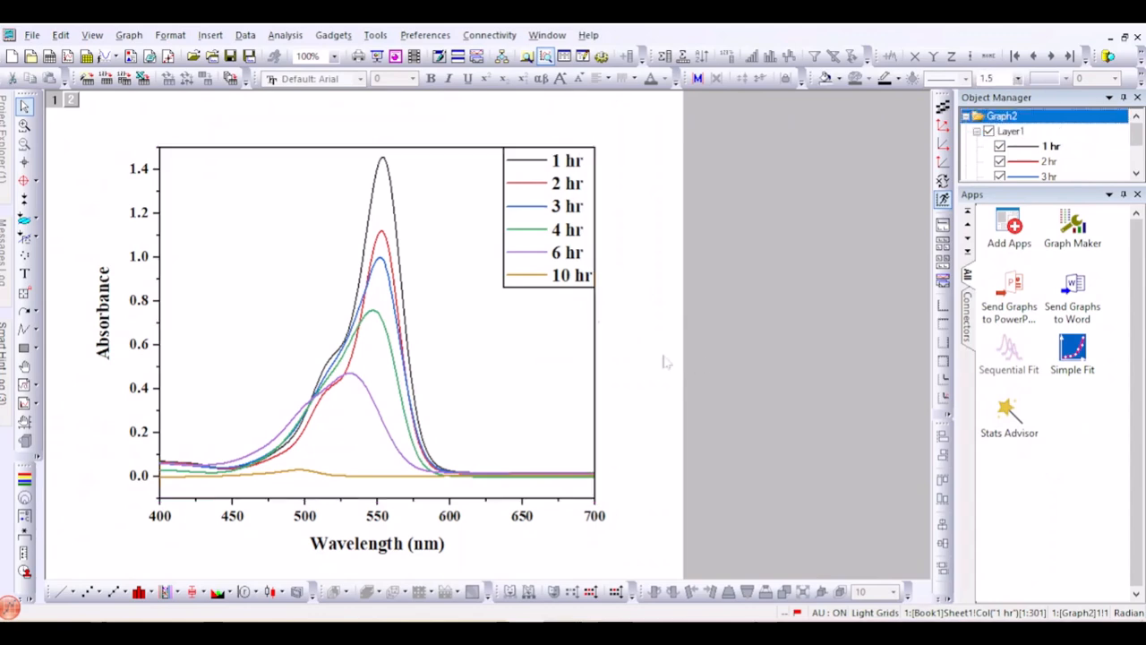
Set the line color of the 1 hr curve to Green
{"action": "left_click", "coordinate": [394, 205]}
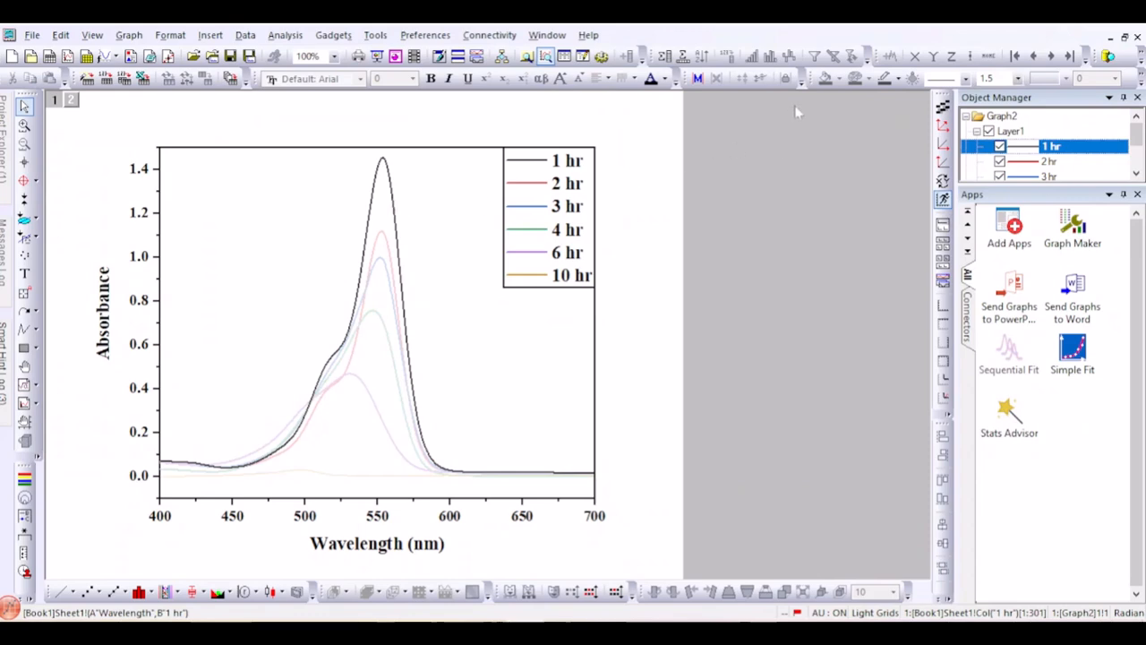
{"action": "left_click", "coordinate": [898, 80]}
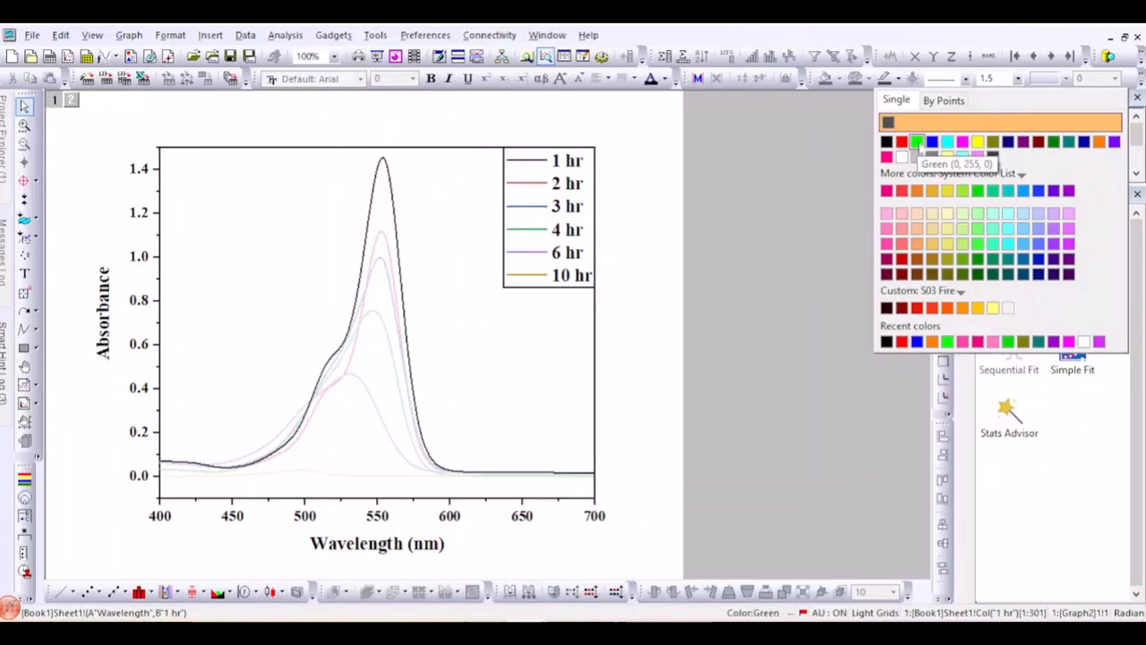
{"action": "left_click", "coordinate": [915, 140]}
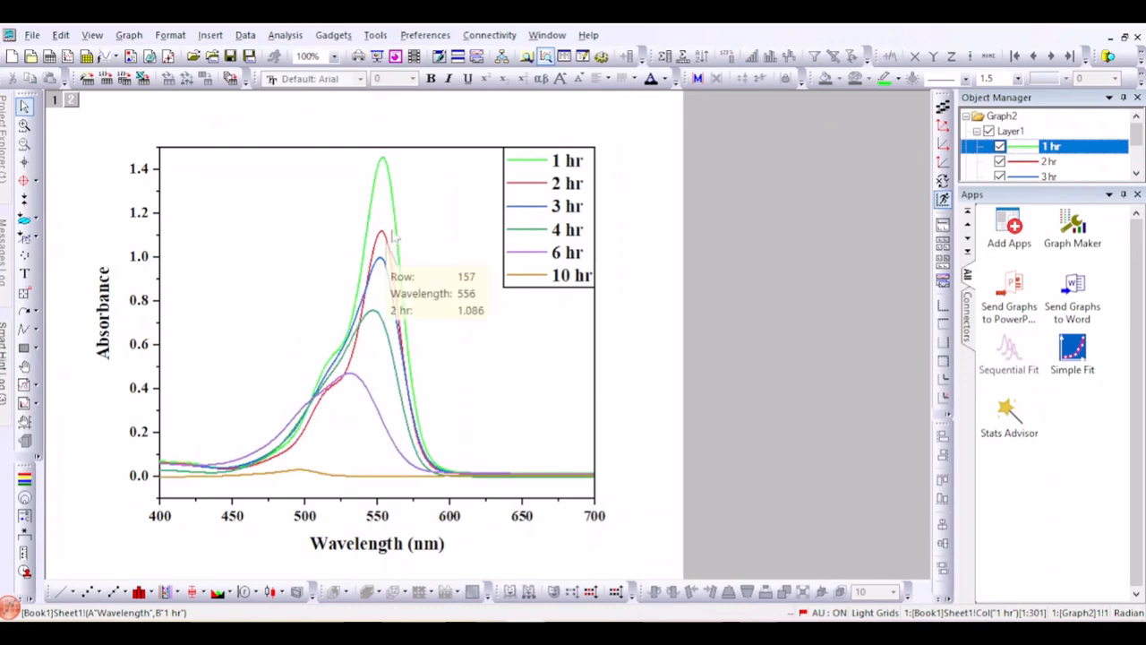
Set the line color of the 2 hr curve to red
{"action": "left_click", "coordinate": [389, 241]}
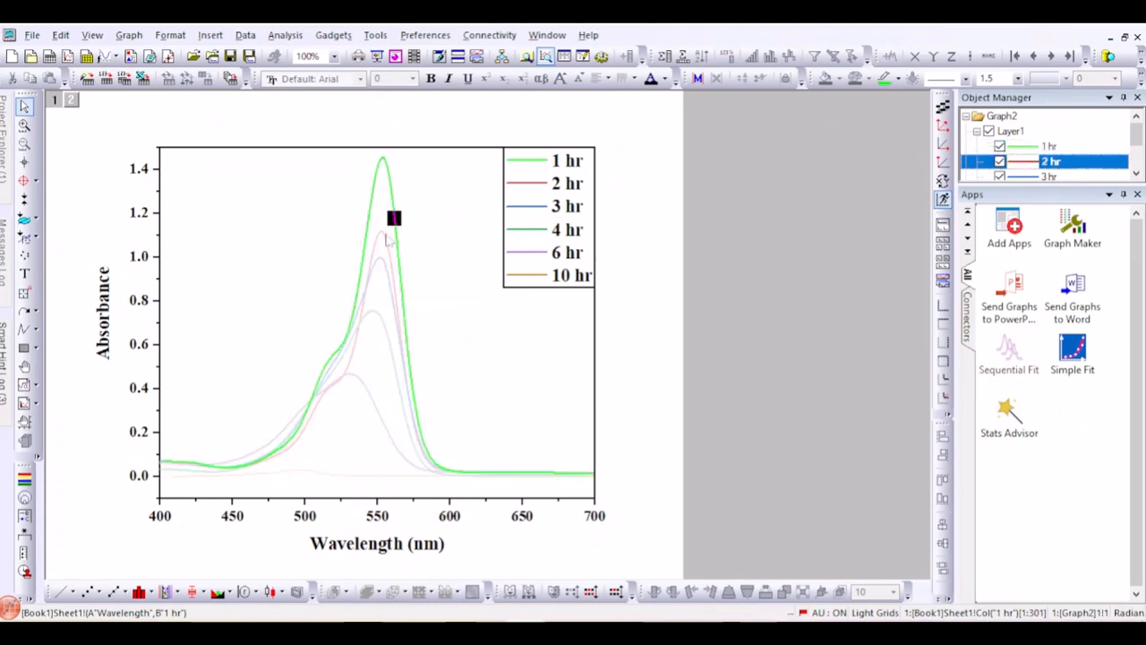
{"action": "left_click", "coordinate": [886, 78]}
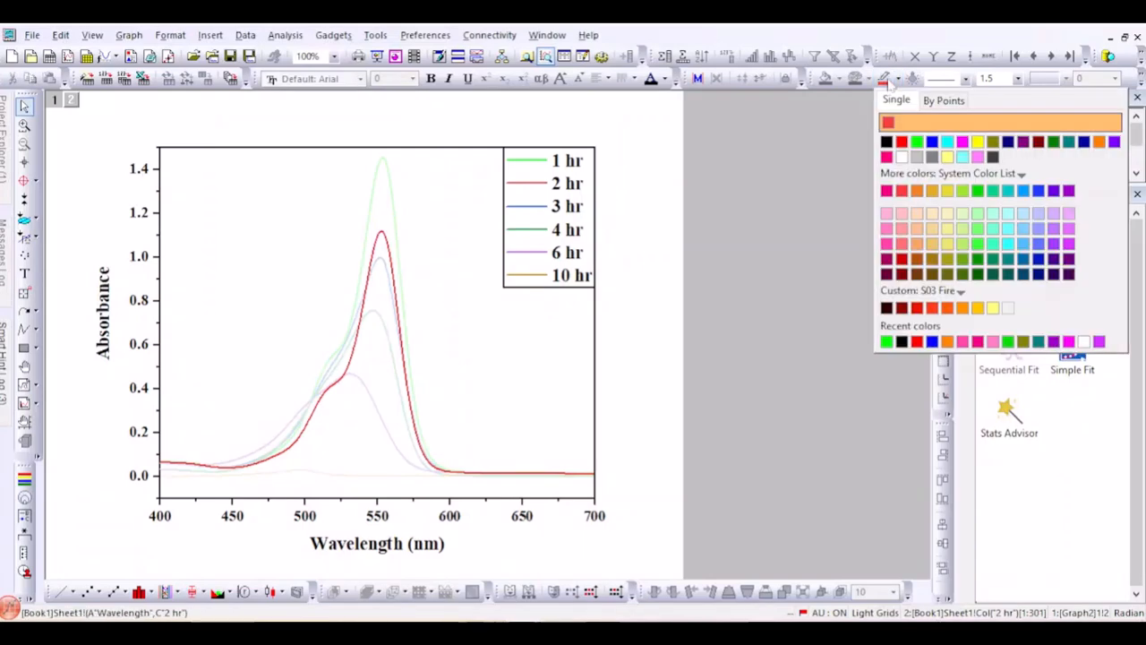
{"action": "left_click", "coordinate": [905, 149]}
{"action": "left_click", "coordinate": [556, 327]}
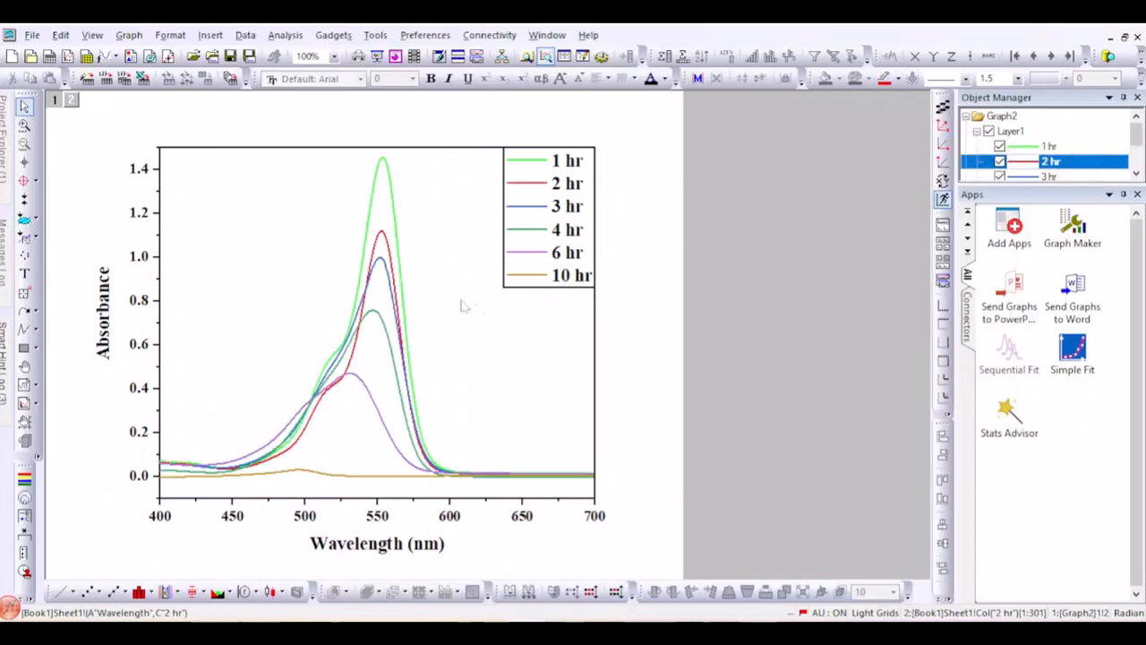
{"action": "left_click", "coordinate": [387, 271]}
{"action": "left_click", "coordinate": [439, 311]}
{"action": "mouse_move", "coordinate": [387, 338]}
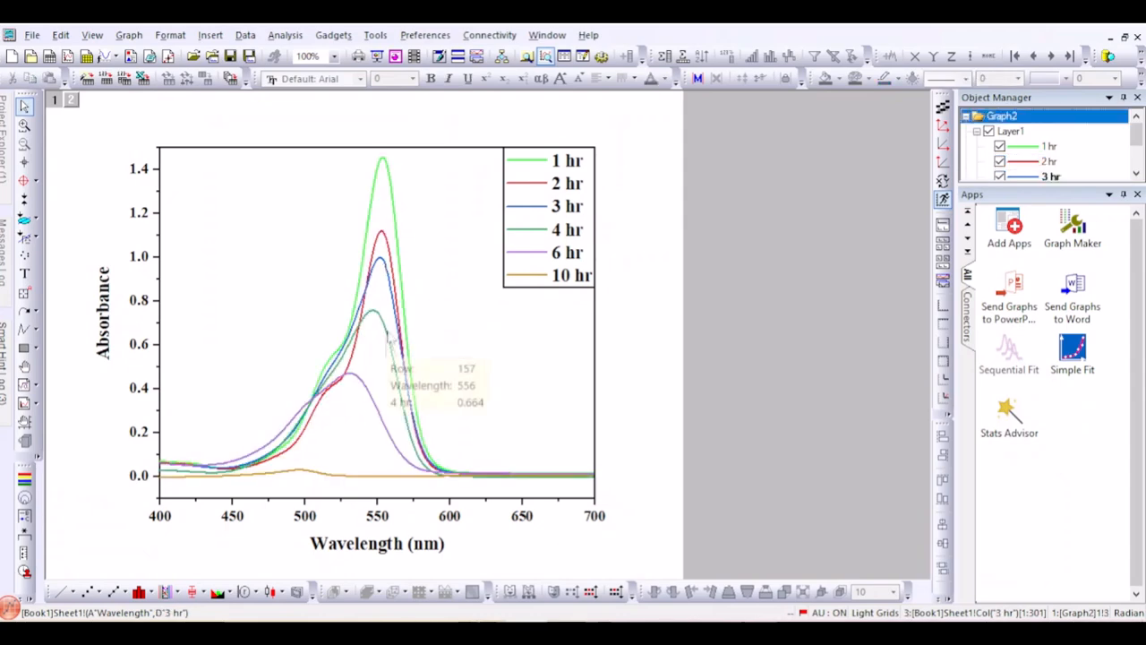
Set the line color of the 1 hr curve to red
{"action": "left_click", "coordinate": [399, 240]}
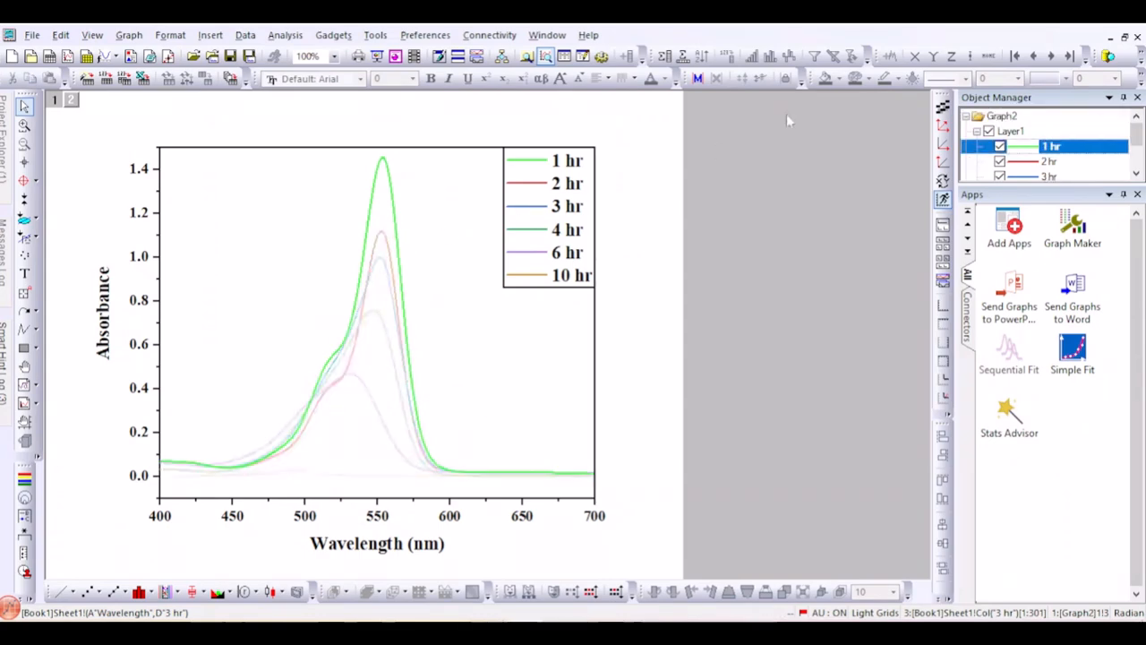
{"action": "left_click", "coordinate": [898, 80]}
{"action": "left_click", "coordinate": [901, 120]}
{"action": "left_click", "coordinate": [497, 201]}
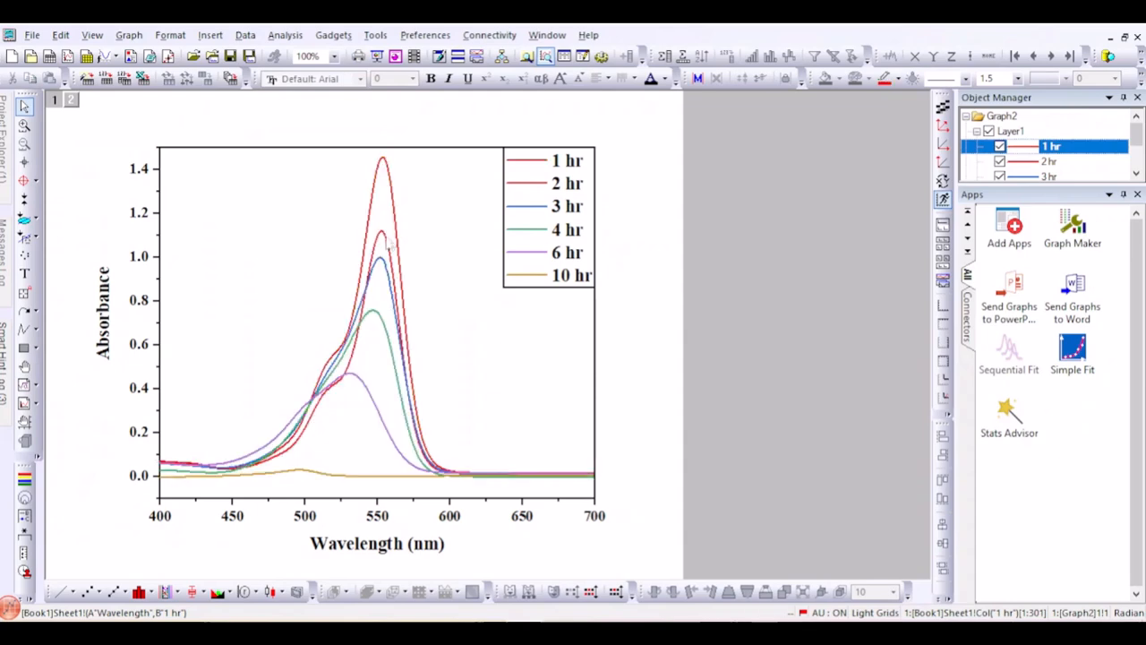
Set the line color of the 2 hr curve to green
{"action": "left_click", "coordinate": [388, 240]}
{"action": "left_click", "coordinate": [898, 80]}
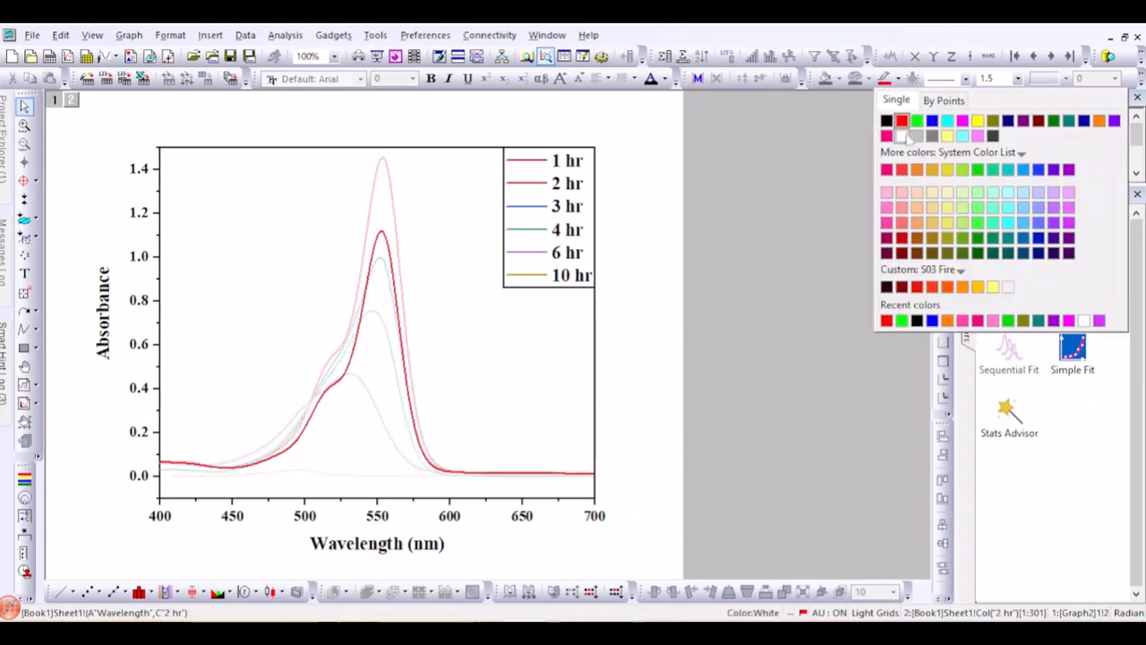
{"action": "left_click", "coordinate": [920, 123]}
Set the line color of the 3 hr curve to orange
{"action": "left_click", "coordinate": [382, 270]}
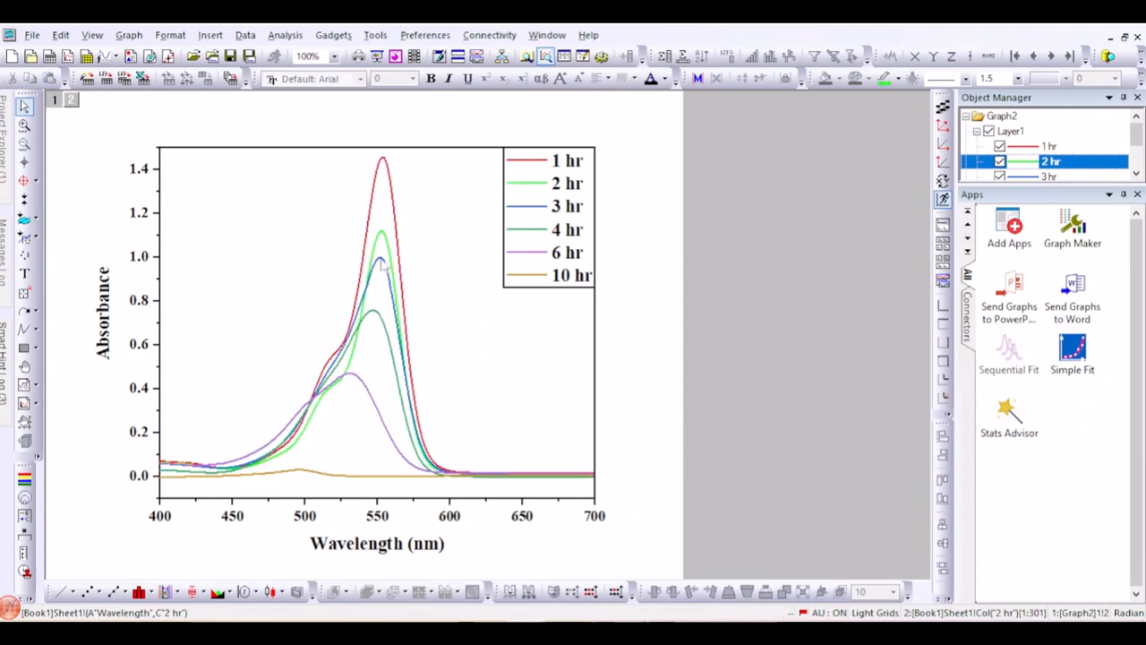
{"action": "left_click", "coordinate": [383, 267]}
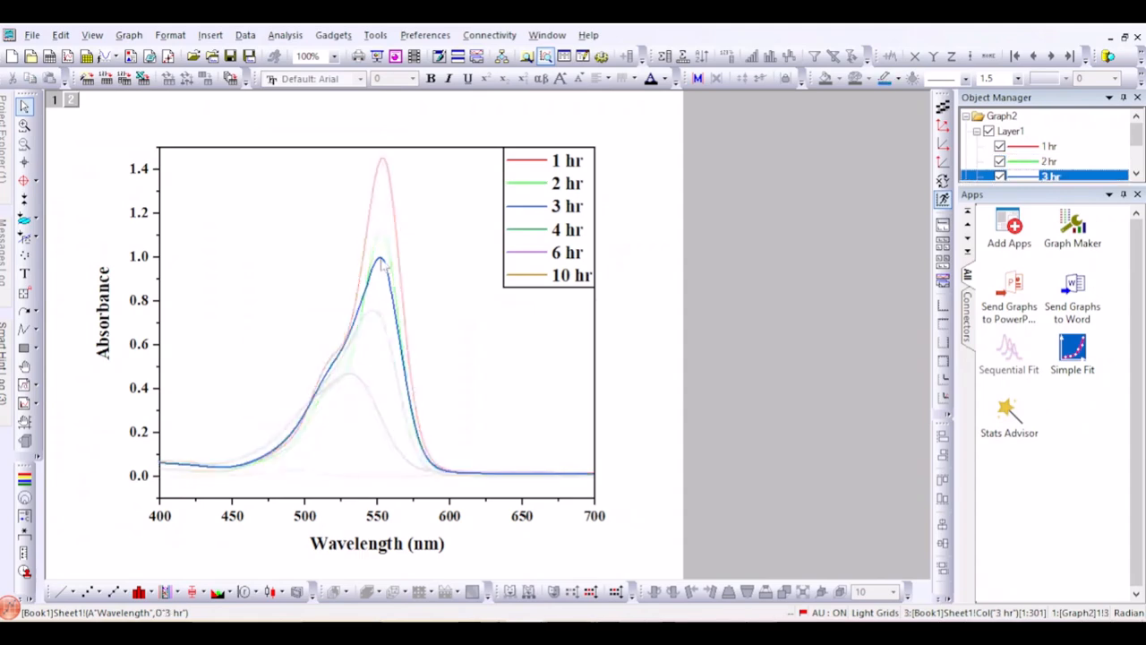
{"action": "left_click", "coordinate": [899, 80]}
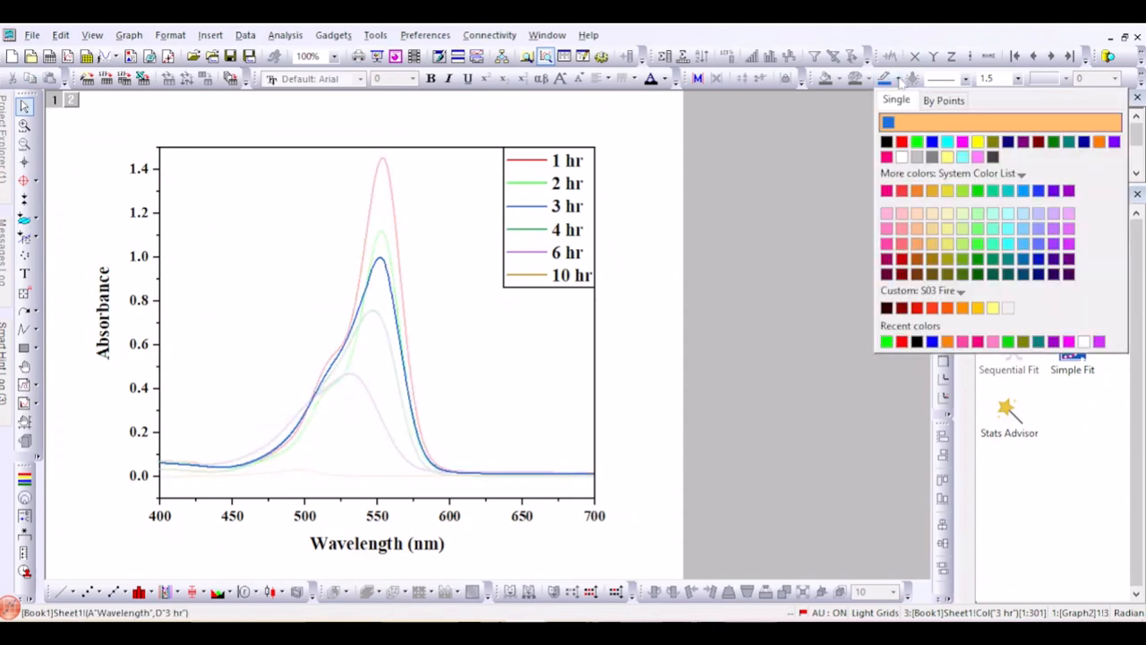
{"action": "left_click", "coordinate": [1099, 142]}
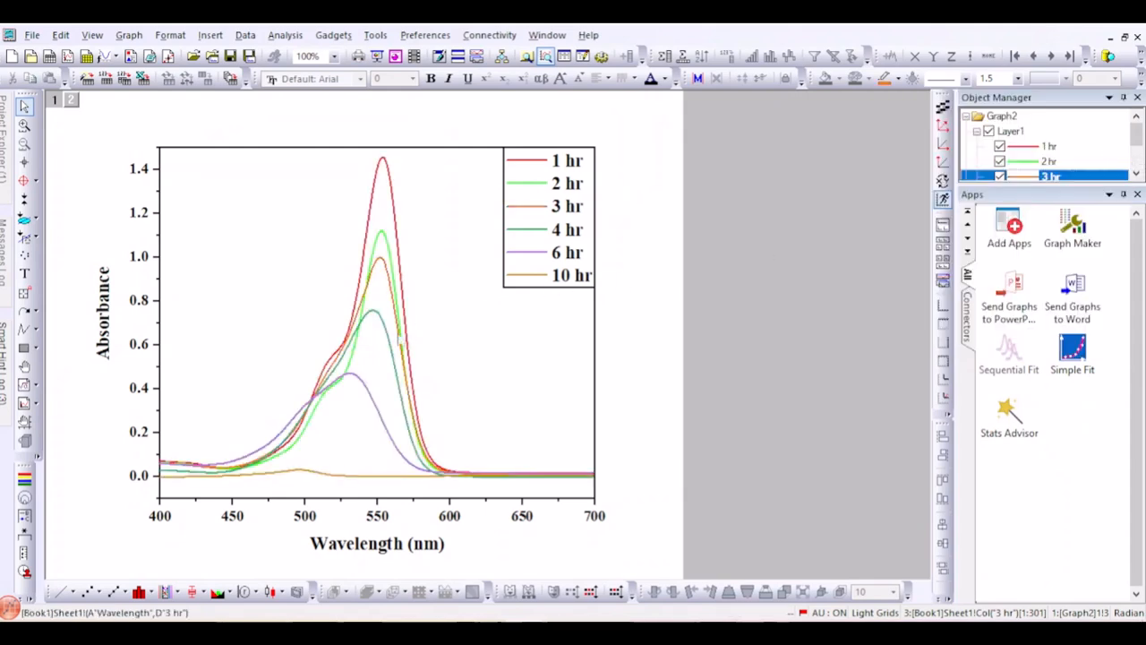
Try to recolor the 3 hr curve blue, and undo the color change
{"action": "left_click", "coordinate": [380, 266]}
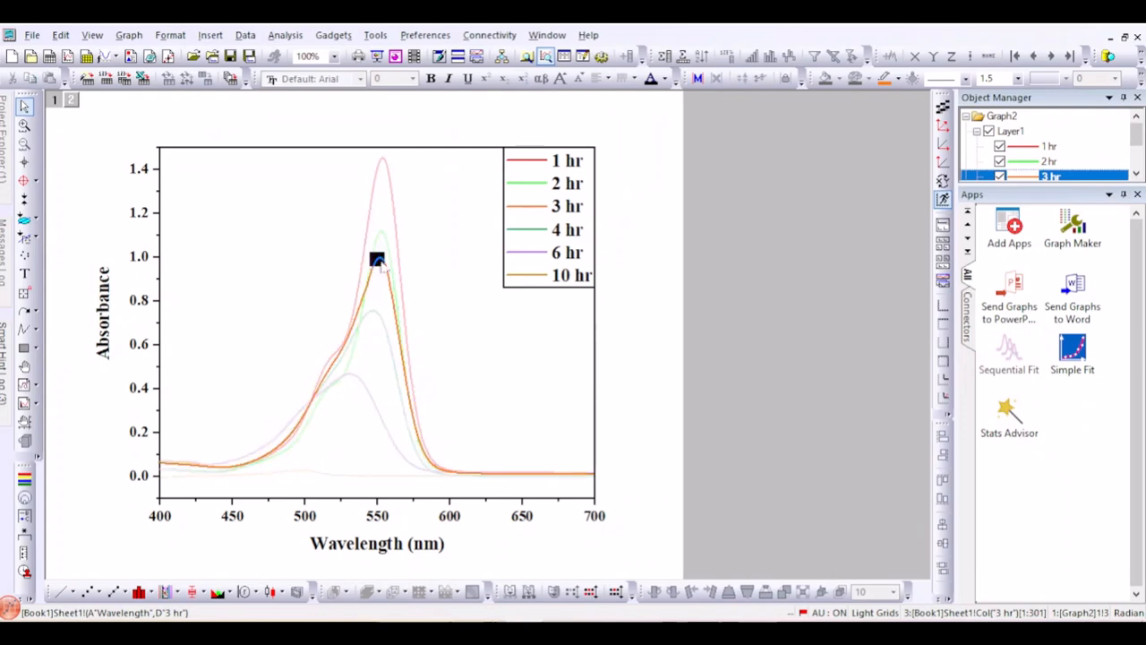
{"action": "left_click", "coordinate": [898, 79]}
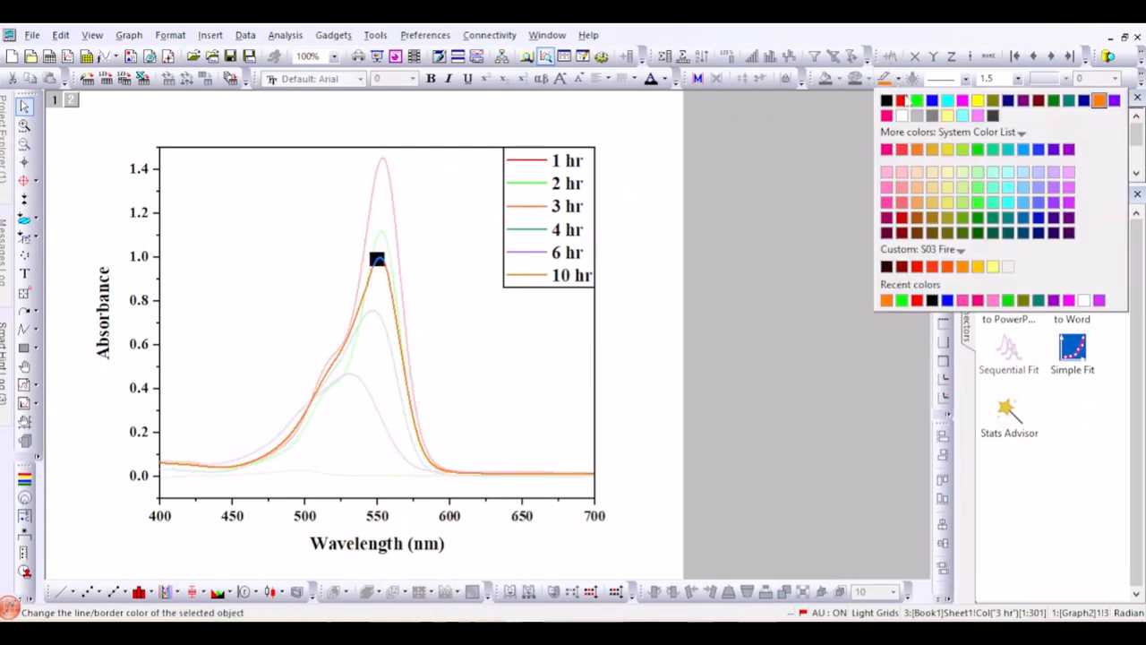
{"action": "left_click", "coordinate": [934, 102]}
{"action": "left_click", "coordinate": [445, 300]}
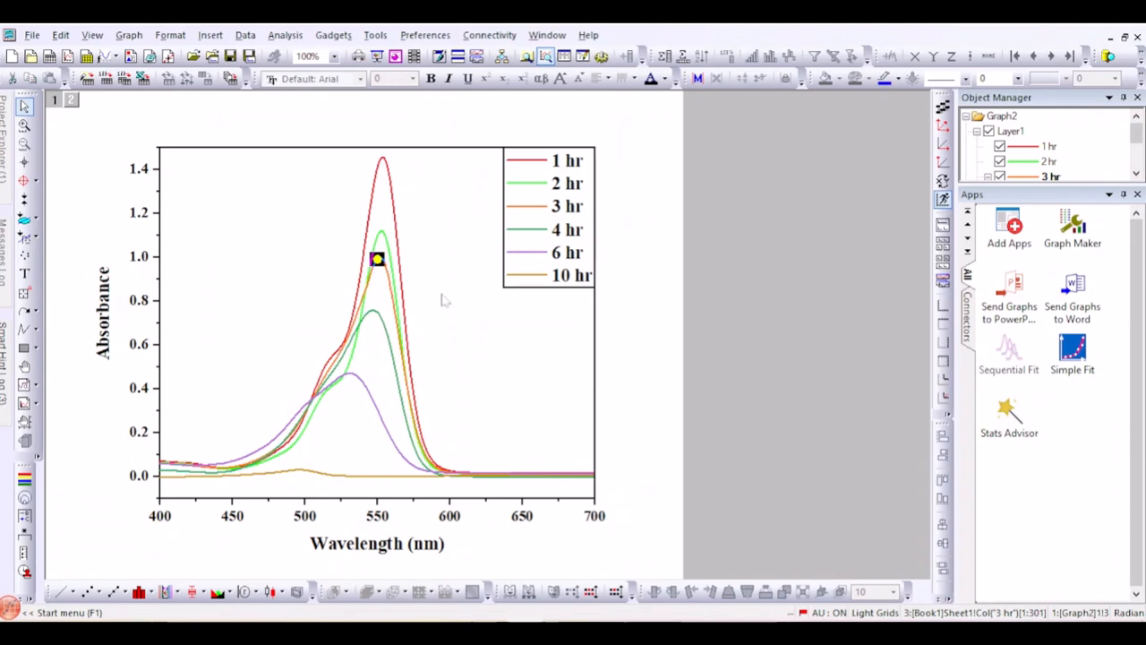
{"action": "key", "text": "ctrl+z"}
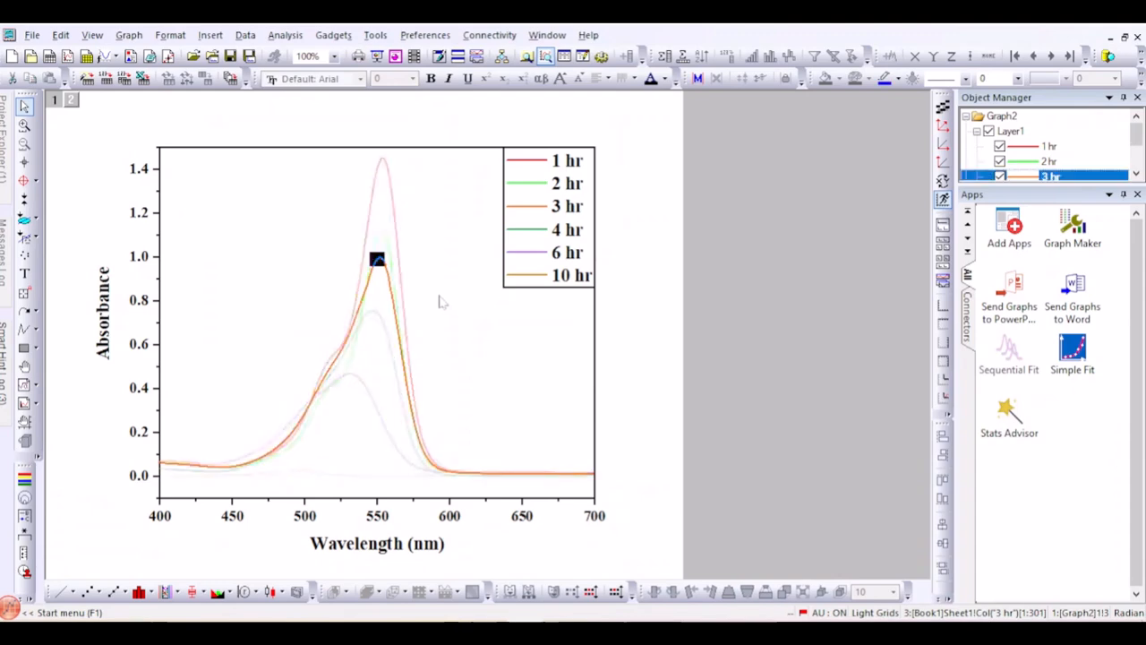
Set the line color of the 3 hr curve to blue
{"action": "left_click", "coordinate": [439, 302]}
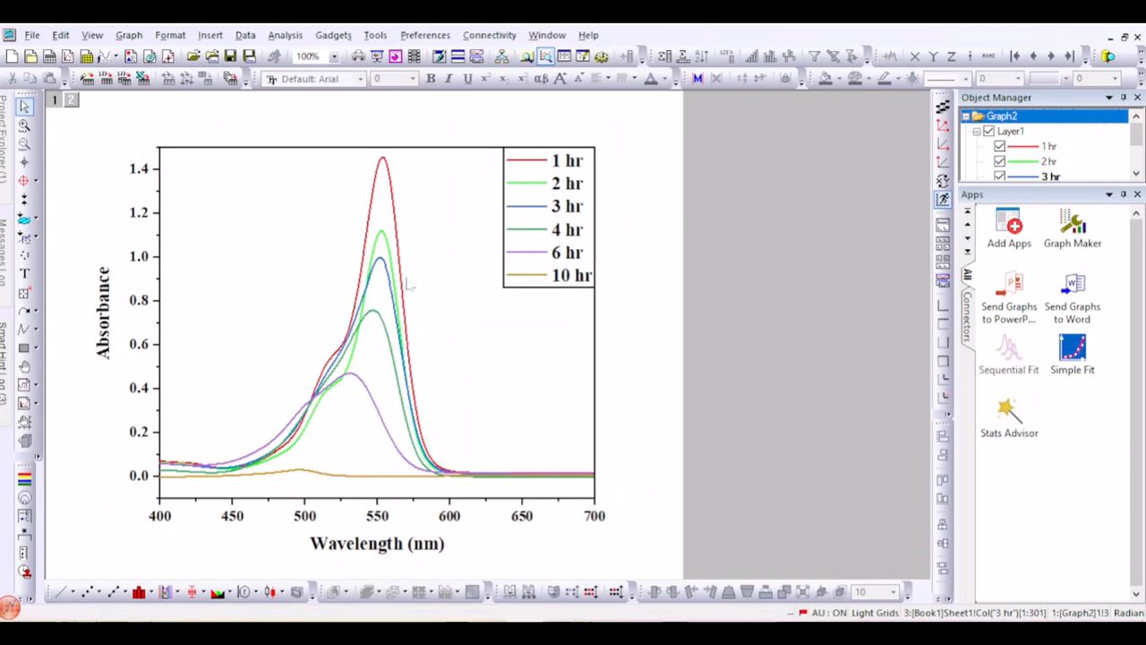
{"action": "left_click", "coordinate": [381, 271]}
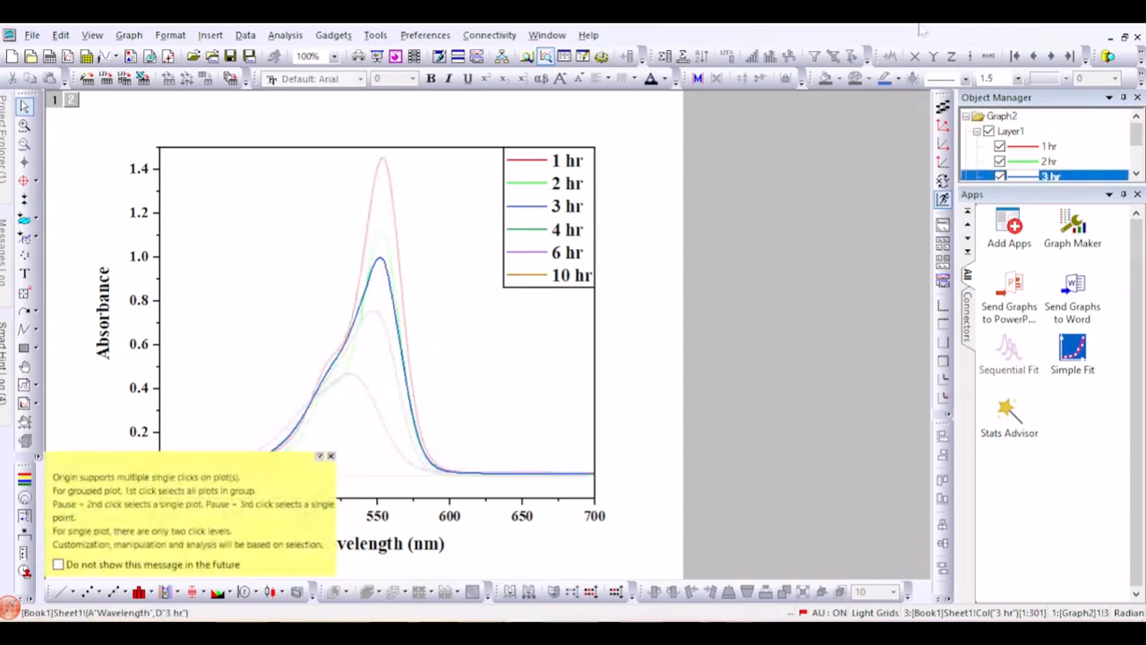
{"action": "left_click", "coordinate": [894, 80]}
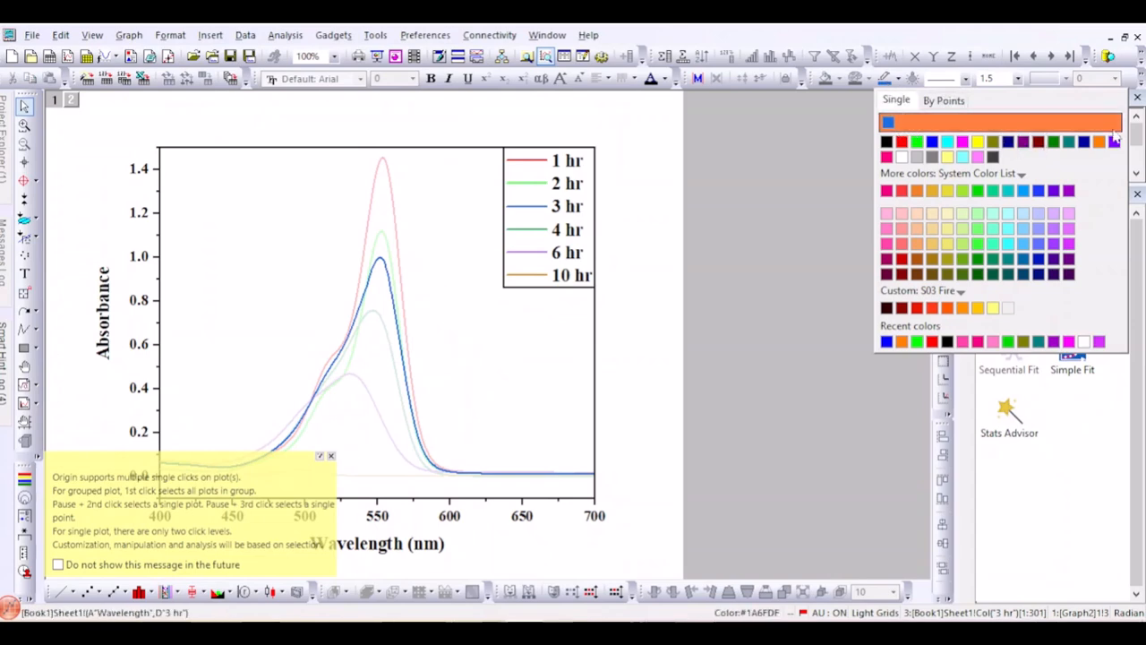
{"action": "left_click", "coordinate": [933, 144]}
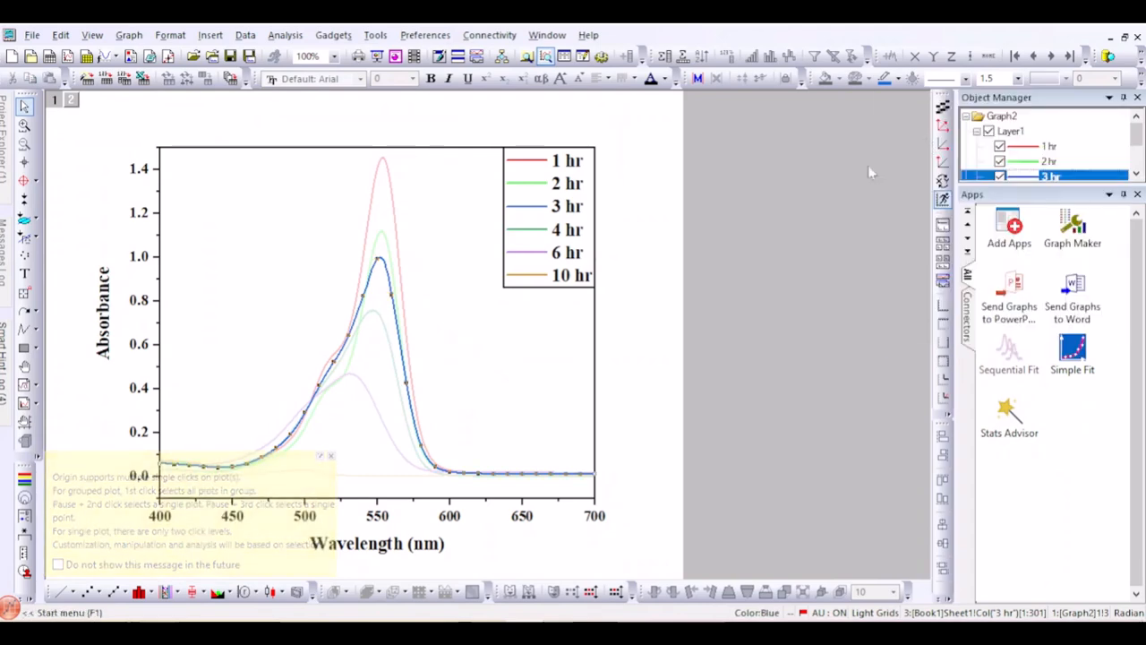
Set the line color of the 4 hr curve to orange
{"action": "left_click", "coordinate": [388, 332]}
{"action": "left_click", "coordinate": [886, 79]}
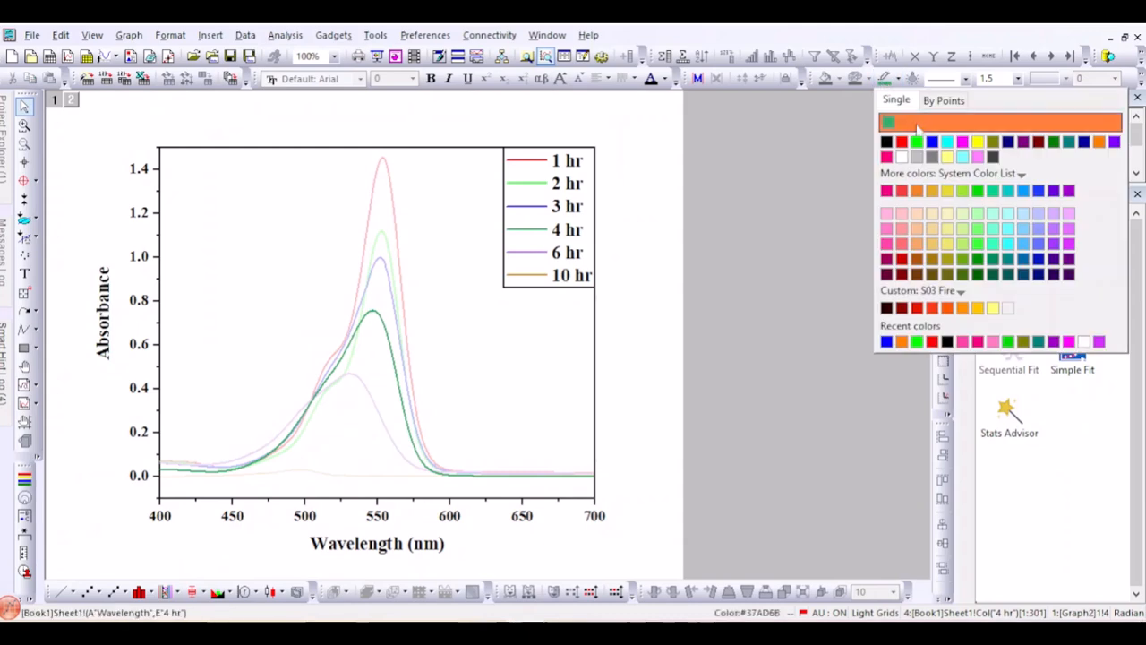
{"action": "left_click", "coordinate": [1099, 141]}
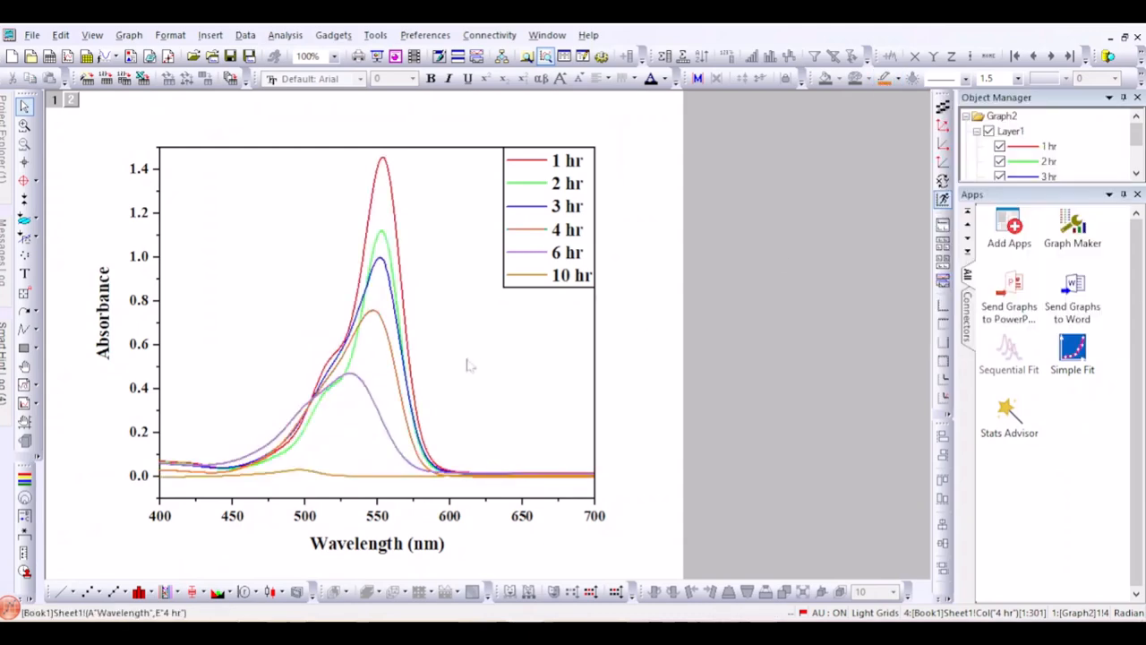
Set the line color of the 6 hr curve to cyan
{"action": "left_click", "coordinate": [367, 386]}
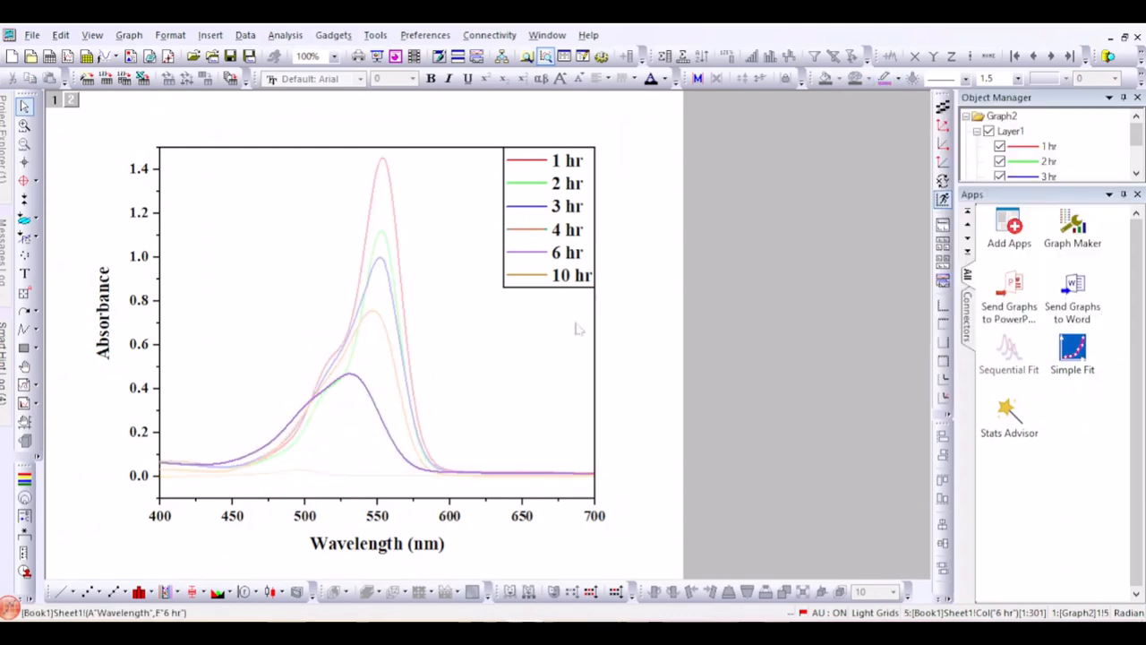
{"action": "left_click", "coordinate": [885, 78]}
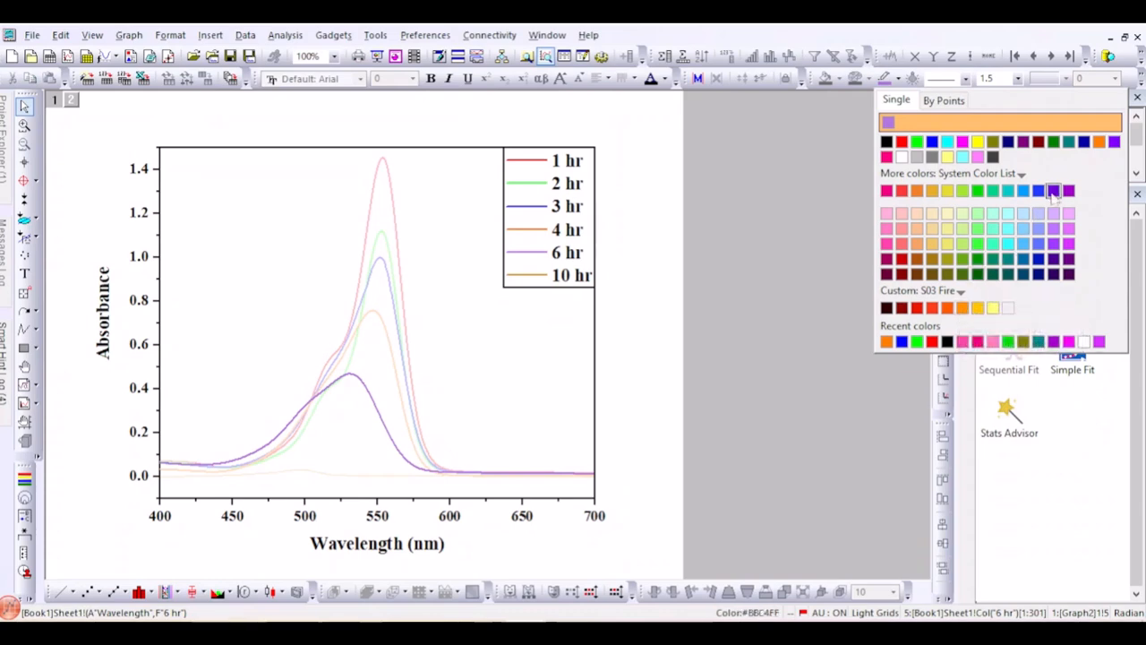
{"action": "left_click", "coordinate": [947, 141]}
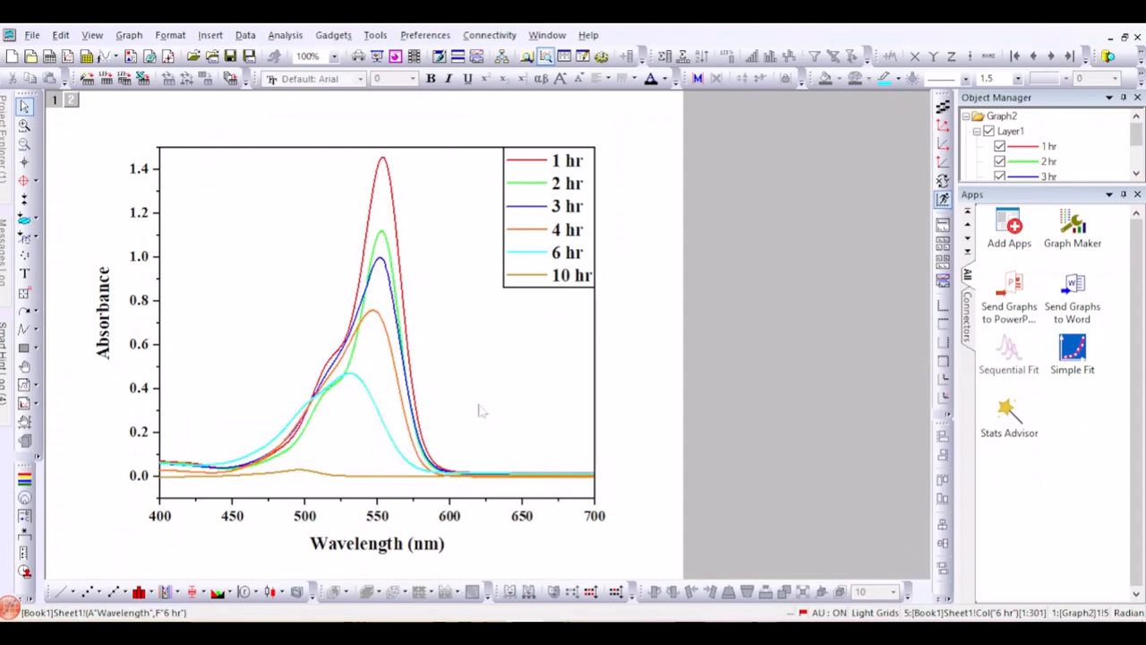
Set the line color of the 6 hr curve to magenta
{"action": "left_click", "coordinate": [379, 416]}
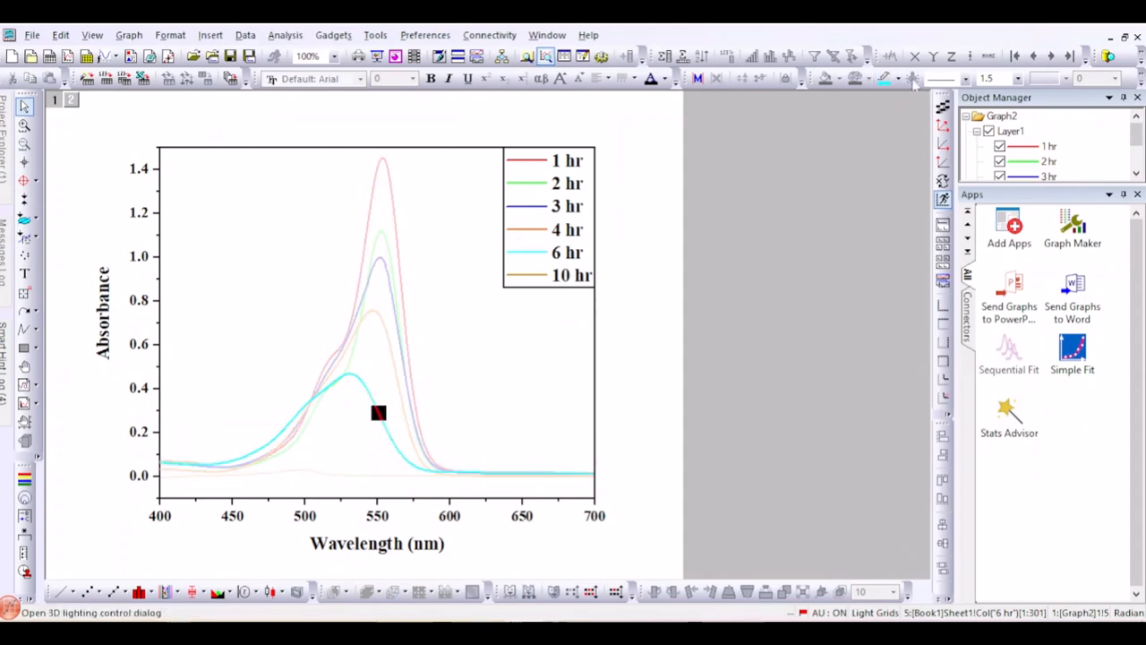
{"action": "left_click", "coordinate": [481, 429]}
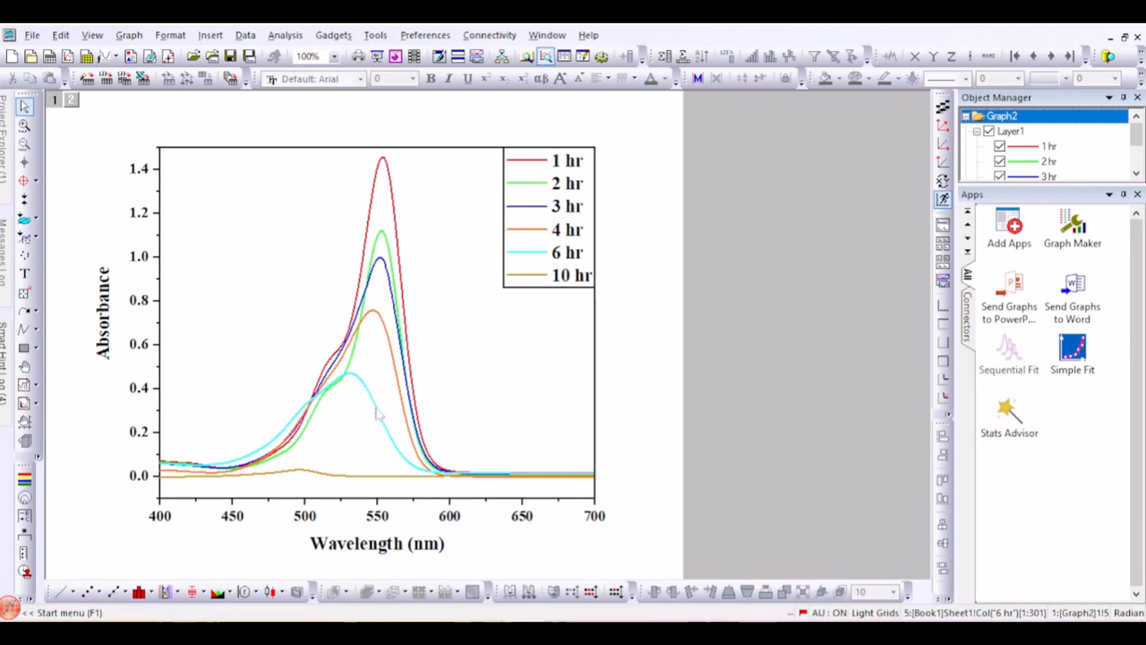
{"action": "left_click", "coordinate": [376, 414]}
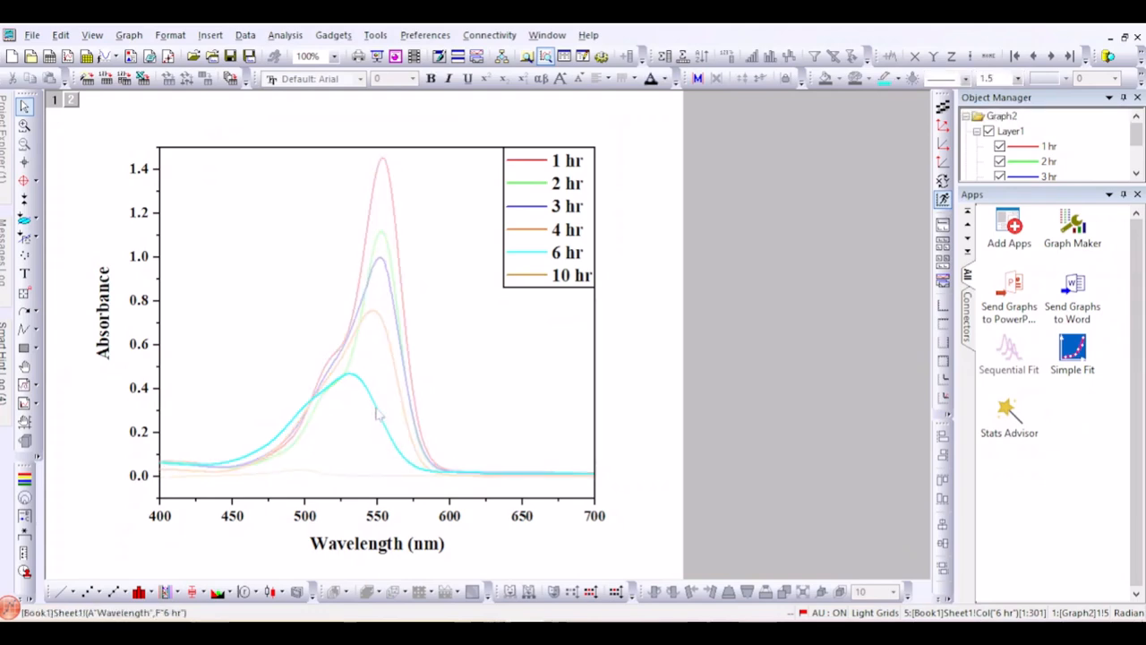
{"action": "left_click", "coordinate": [883, 79]}
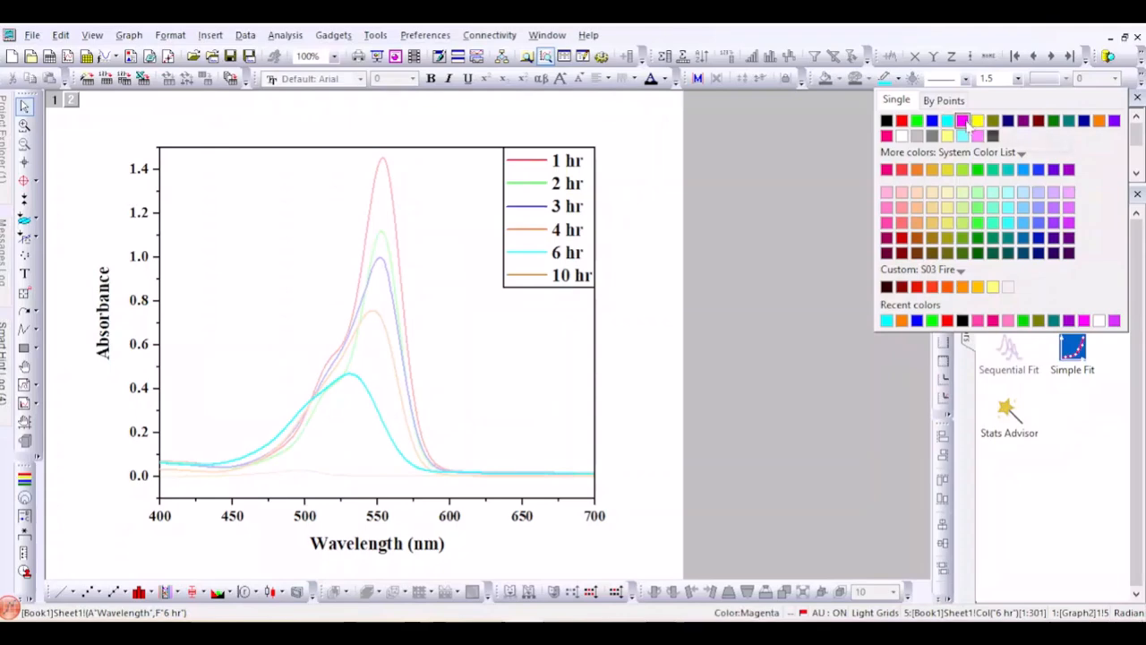
{"action": "left_click", "coordinate": [963, 121]}
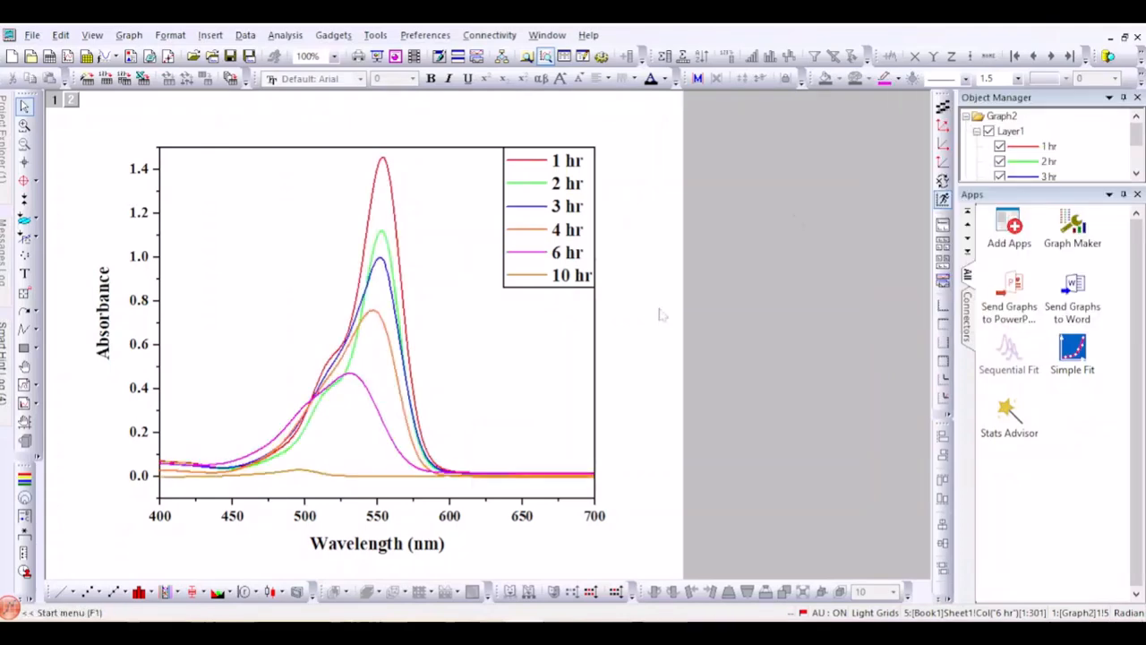
Set the line color of the 10 hr curve to violet
{"action": "left_click", "coordinate": [330, 476]}
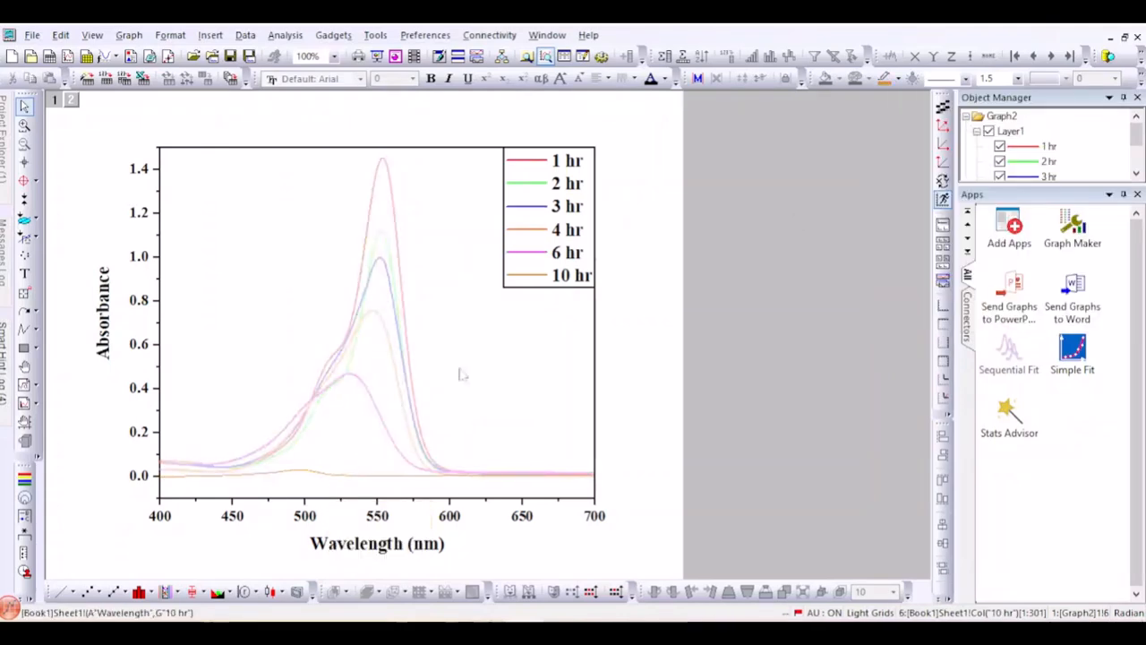
{"action": "left_click", "coordinate": [884, 79]}
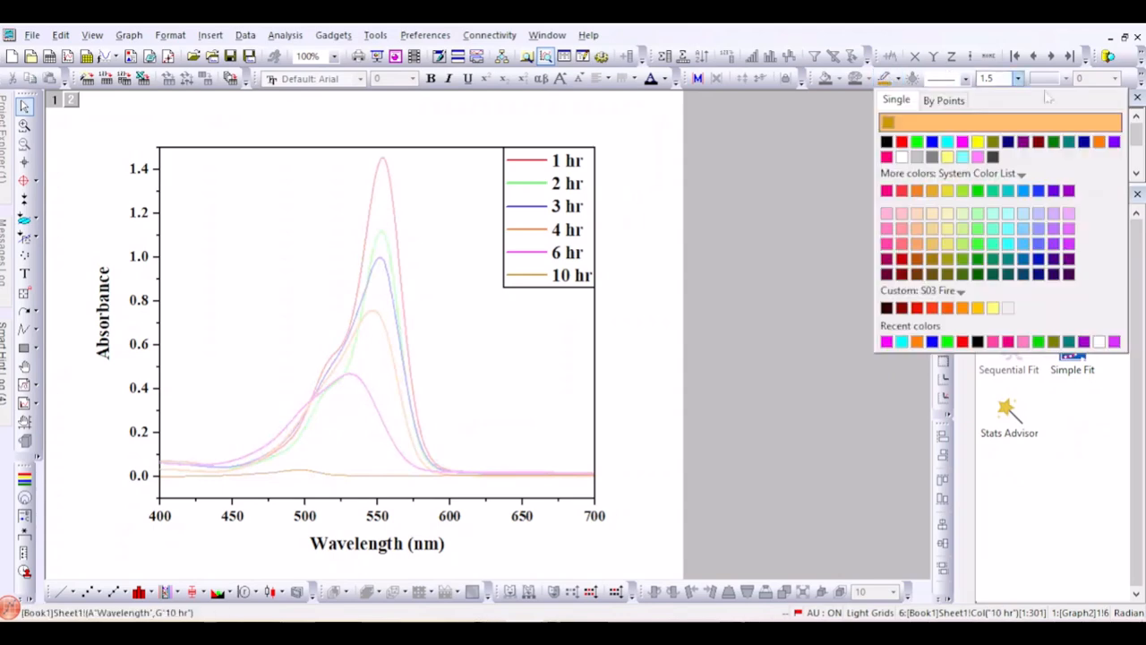
{"action": "left_click", "coordinate": [1114, 142]}
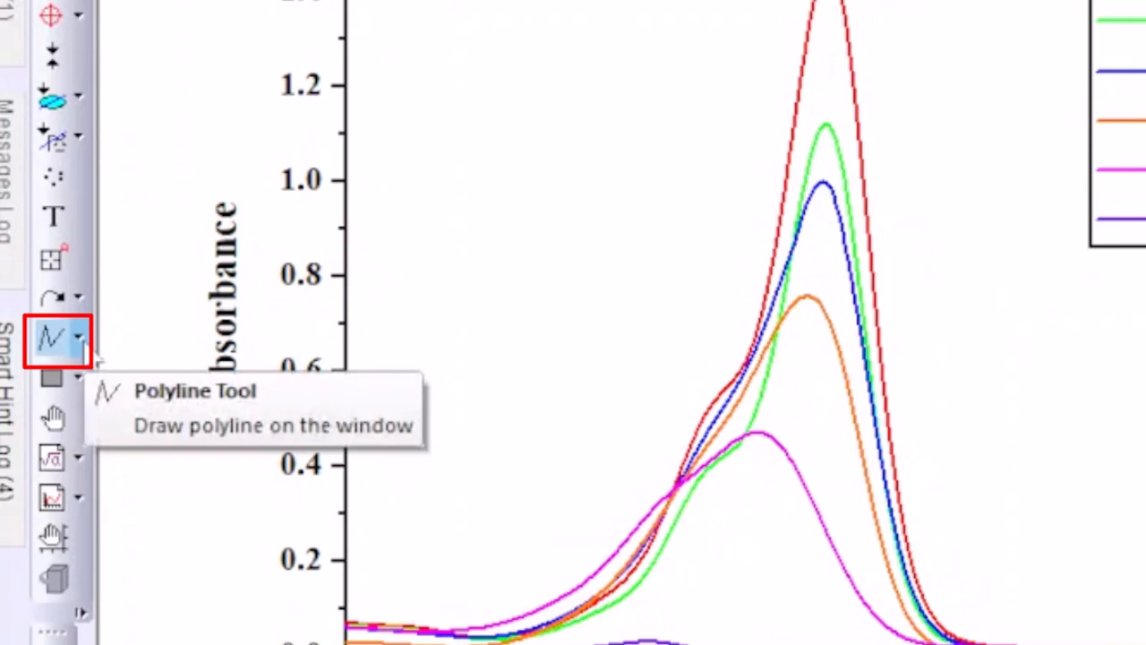
Draw a polyline through the peaks of all the curves, from the 10 hr peak up to the 1 hr peak
{"action": "left_click", "coordinate": [83, 340]}
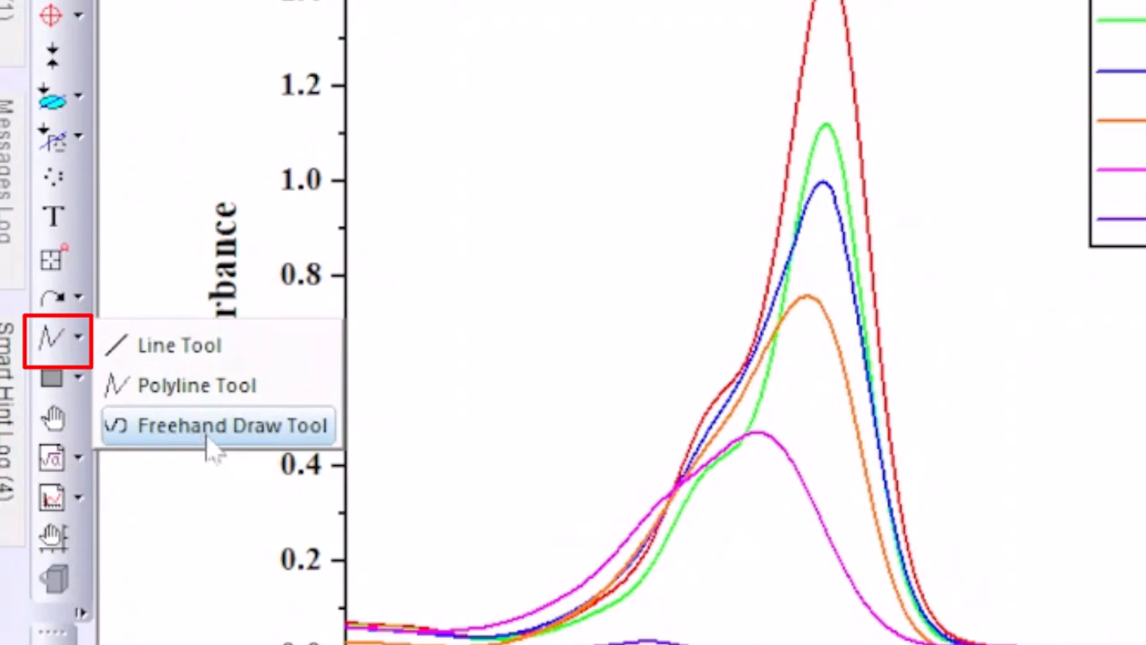
{"action": "left_click", "coordinate": [193, 386]}
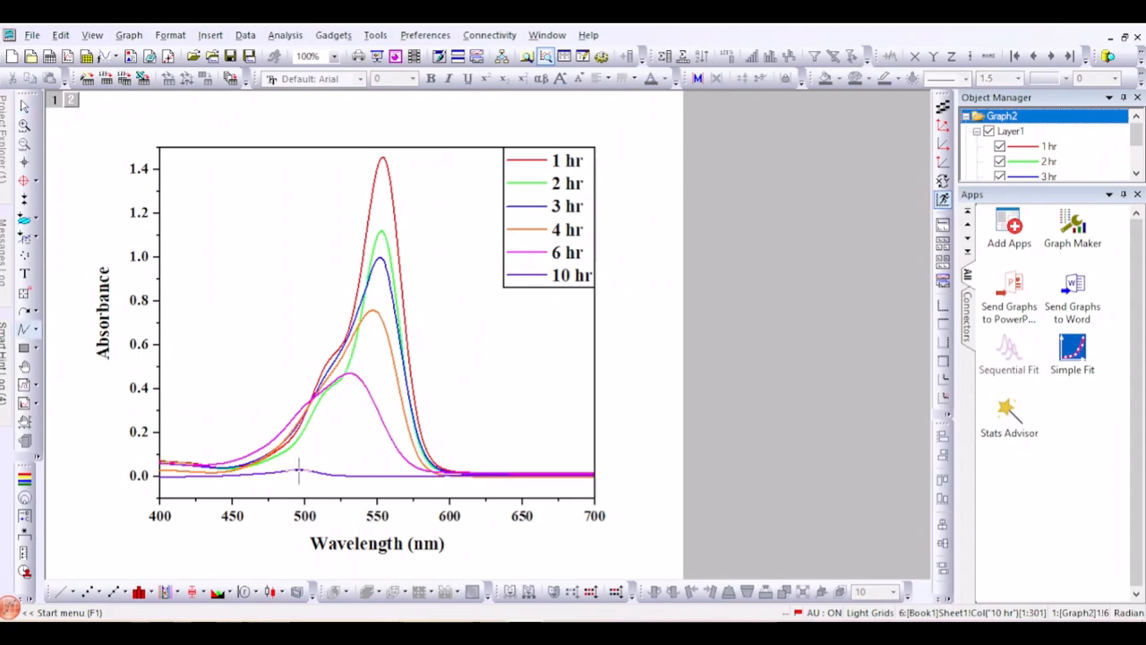
{"action": "left_click", "coordinate": [299, 470]}
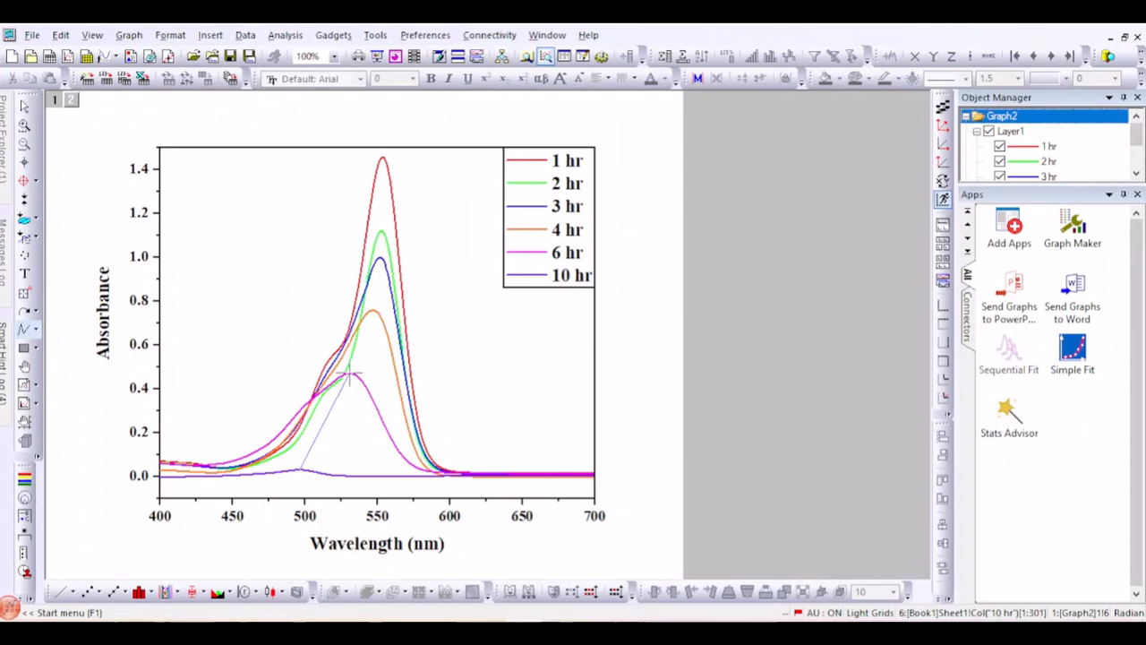
{"action": "left_click", "coordinate": [372, 311]}
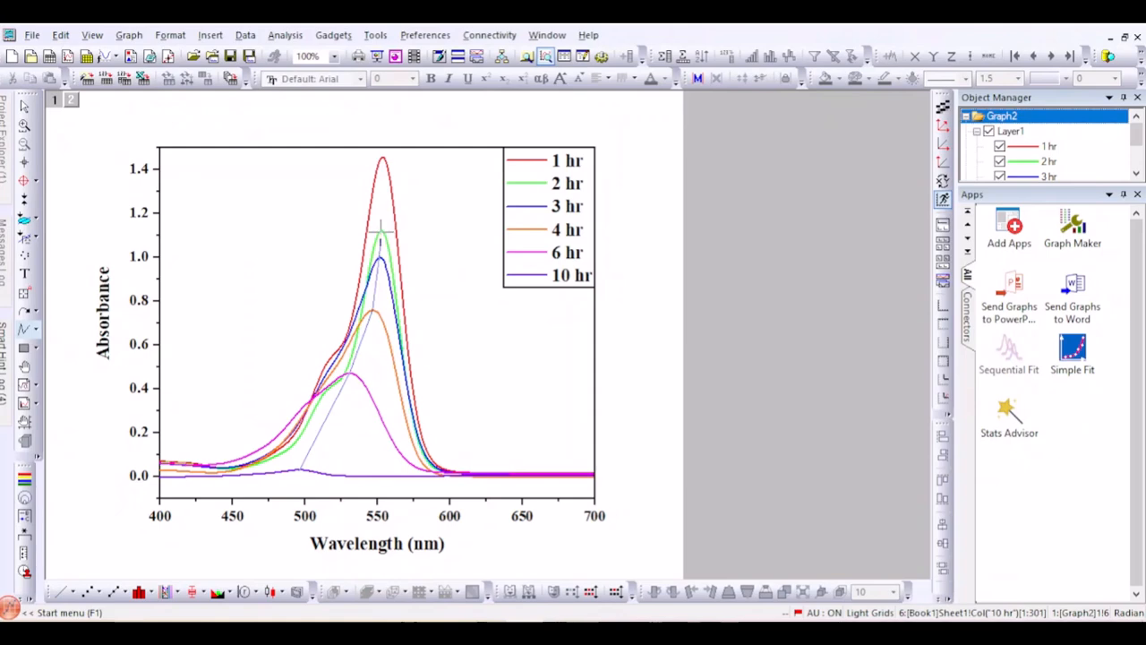
{"action": "double_click", "coordinate": [382, 157]}
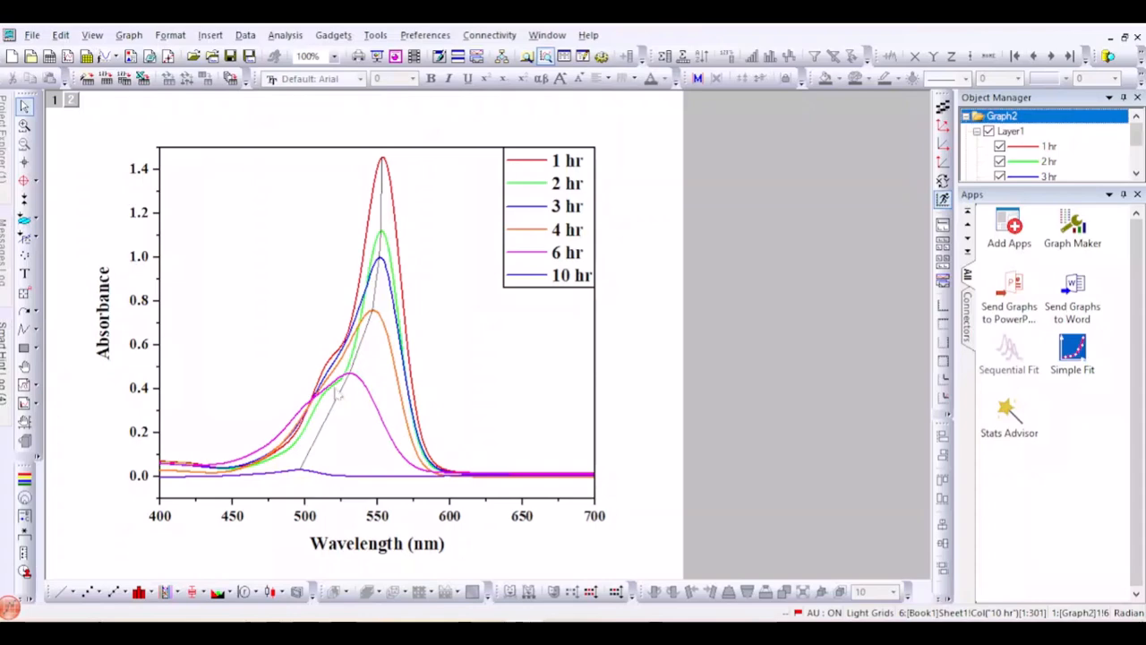
Set the width of the polyline through the peaks to 1.5 and its color to black
{"action": "left_click", "coordinate": [320, 437]}
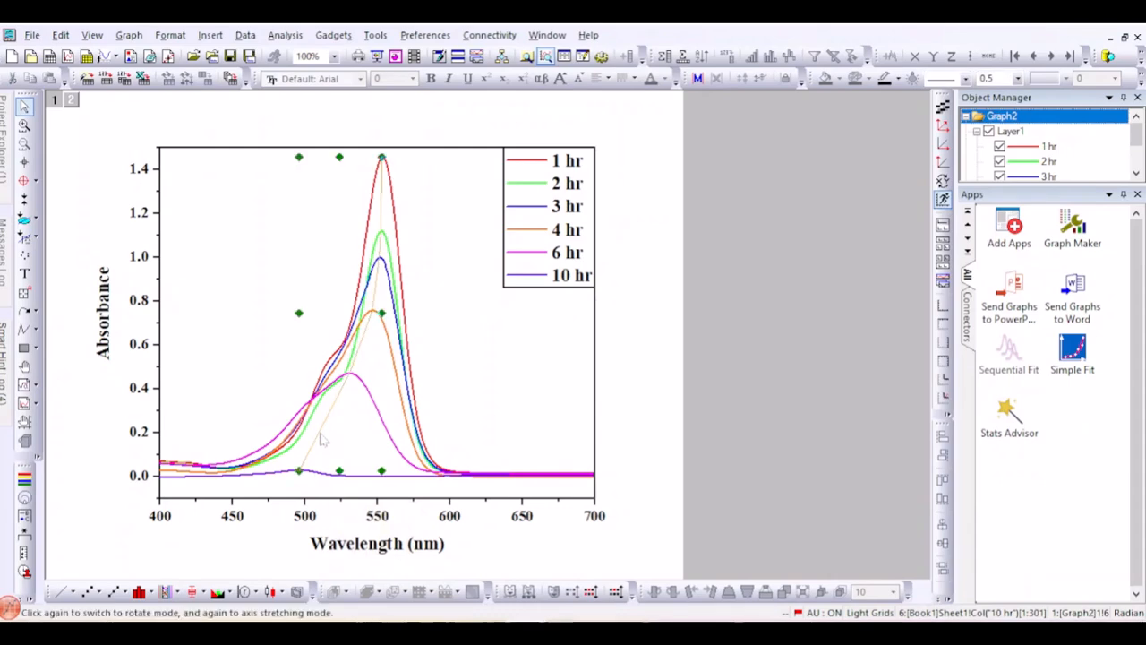
{"action": "left_click", "coordinate": [1019, 79]}
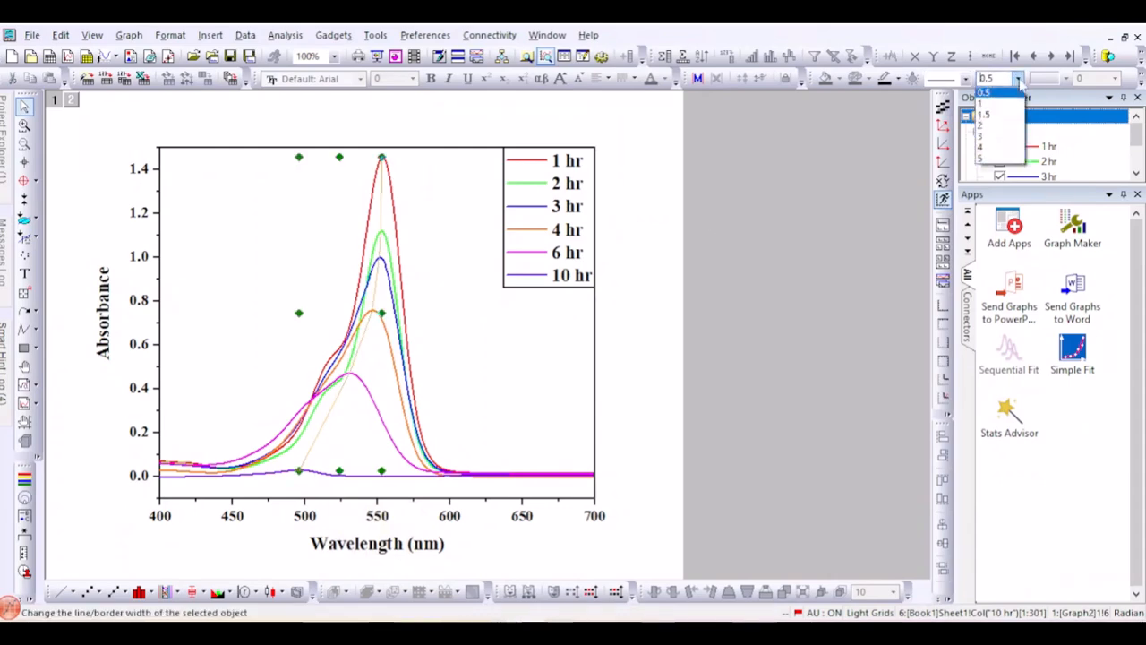
{"action": "left_click", "coordinate": [1000, 130]}
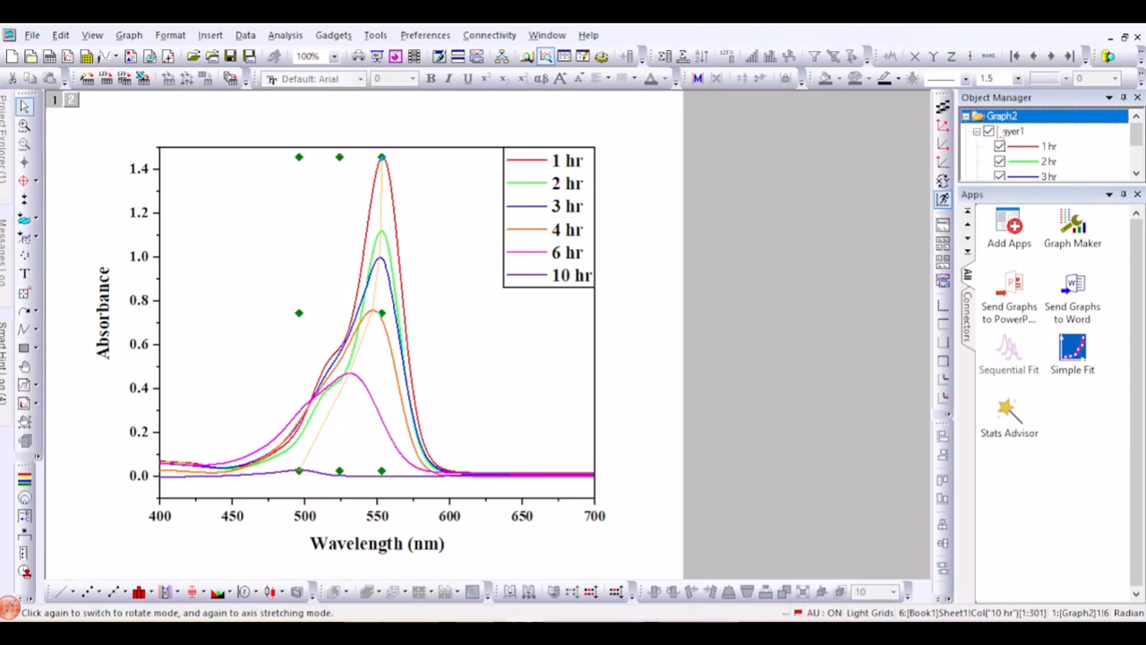
{"action": "left_click", "coordinate": [899, 80]}
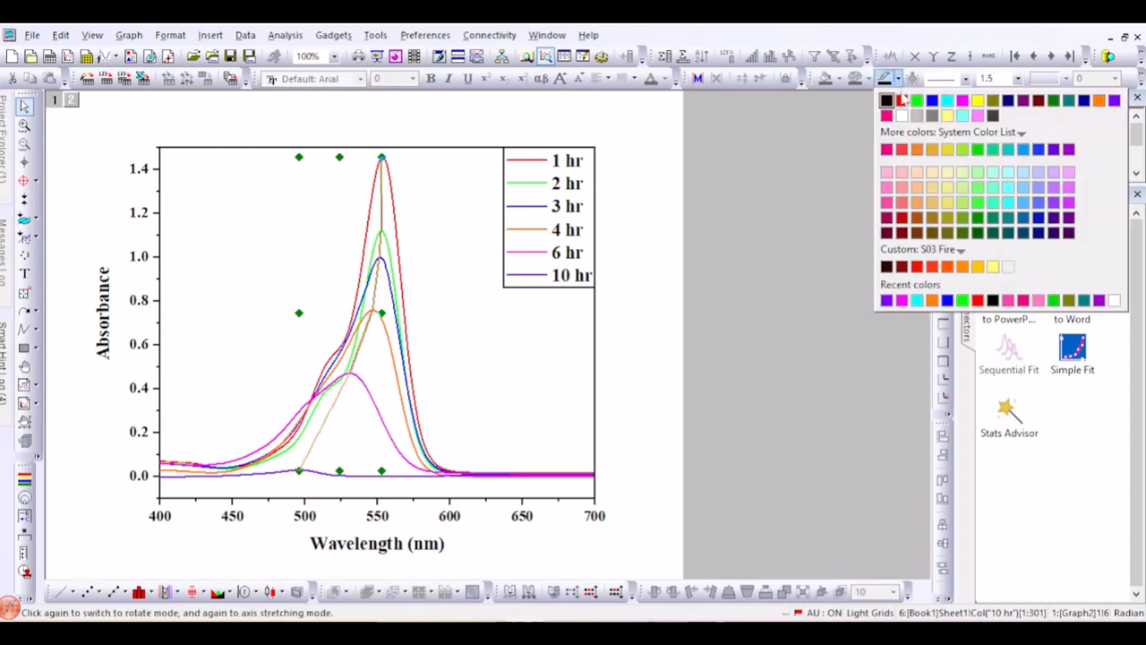
{"action": "left_click", "coordinate": [887, 103]}
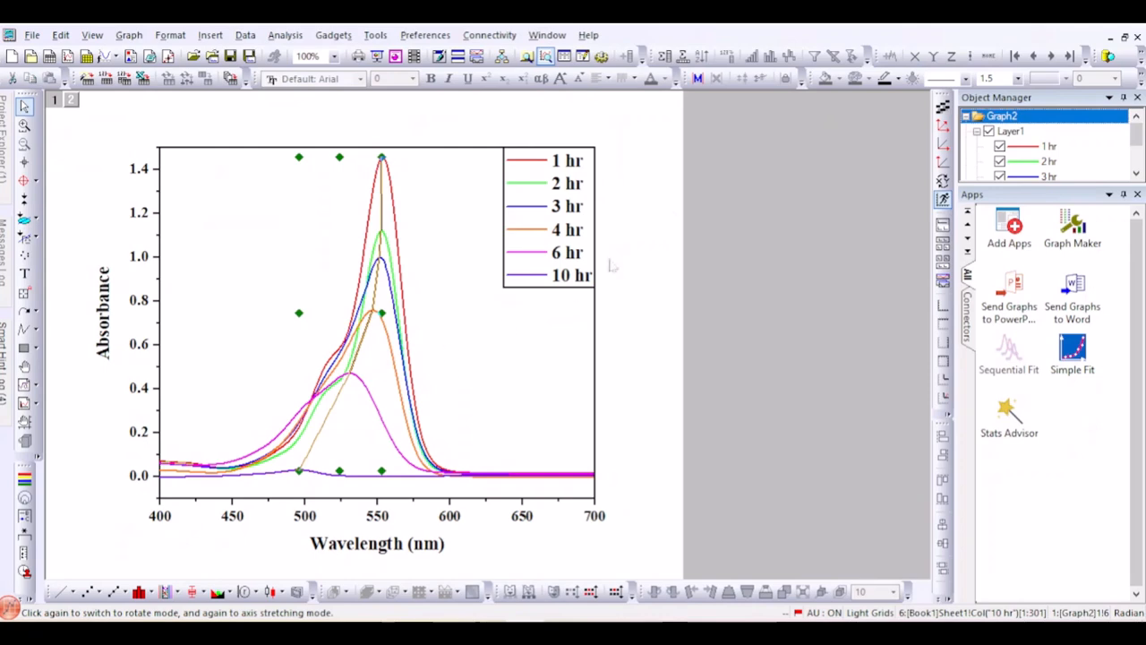
Change the line style of the polyline through the peaks to Short Dash
{"action": "left_click", "coordinate": [969, 82]}
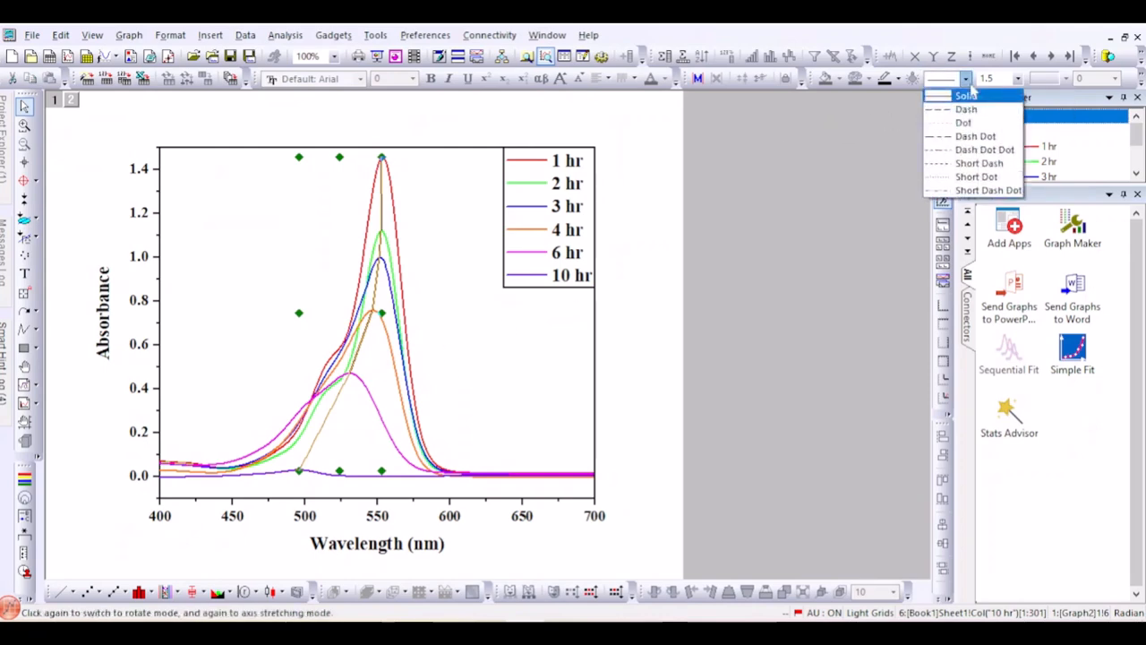
{"action": "left_click", "coordinate": [979, 164]}
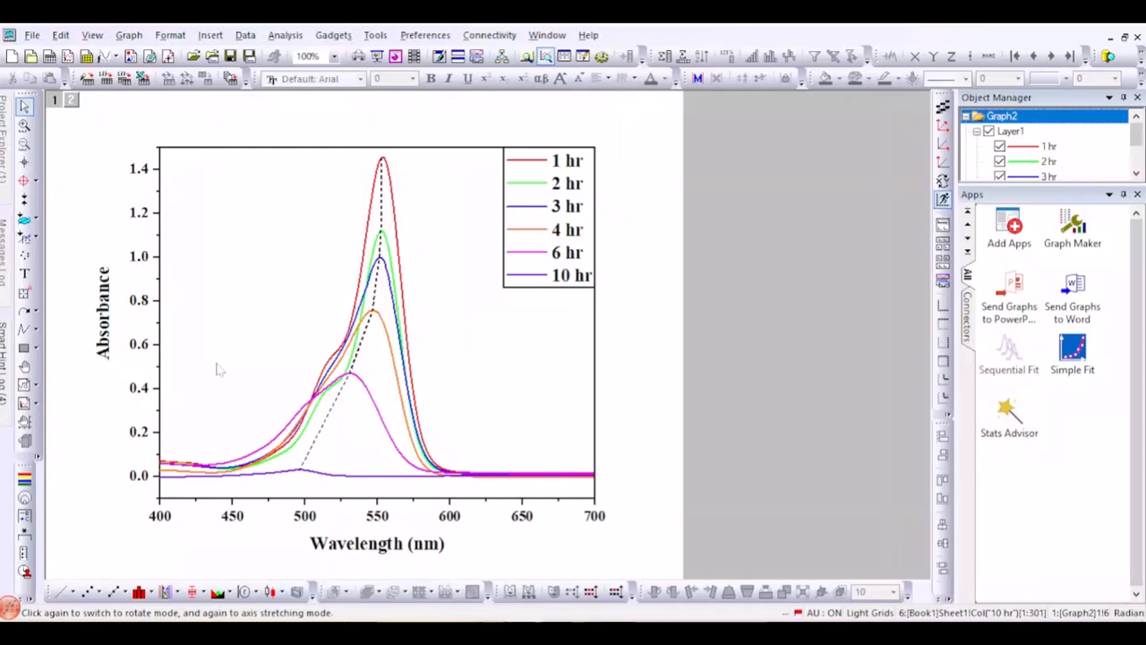
{"action": "mouse_move", "coordinate": [376, 406]}
{"action": "mouse_move", "coordinate": [404, 346]}
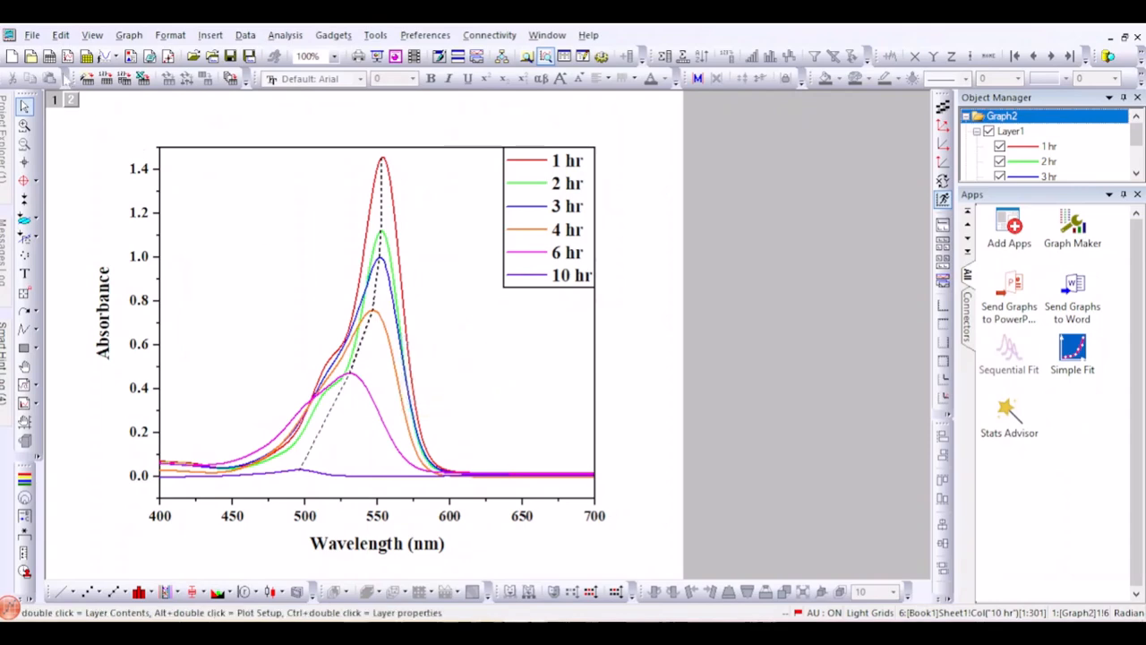
Open the graph export settings and set the image type to Portable Network Graphics (*.png)
{"action": "left_click", "coordinate": [32, 36]}
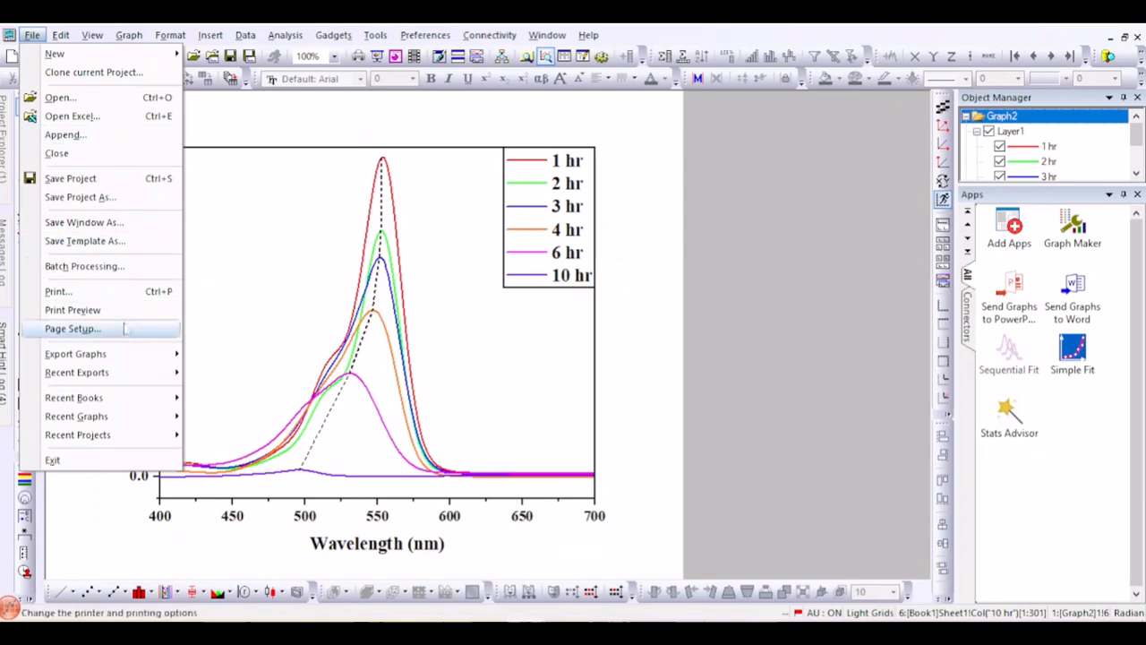
{"action": "mouse_move", "coordinate": [126, 359]}
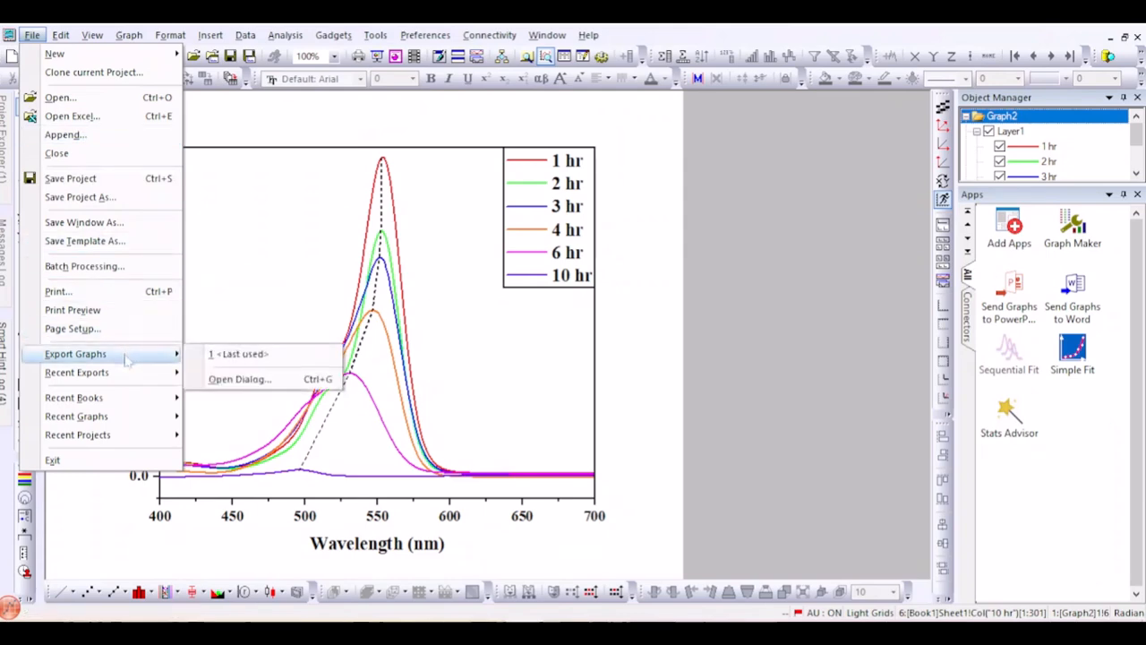
{"action": "left_click", "coordinate": [240, 379]}
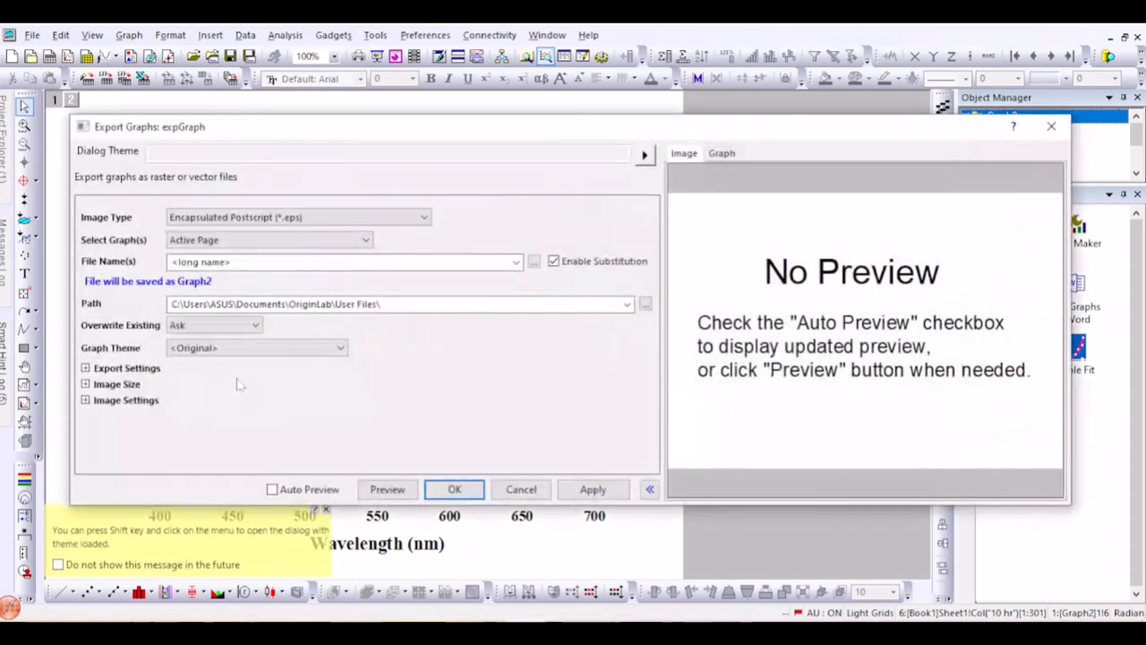
{"action": "left_click", "coordinate": [315, 220]}
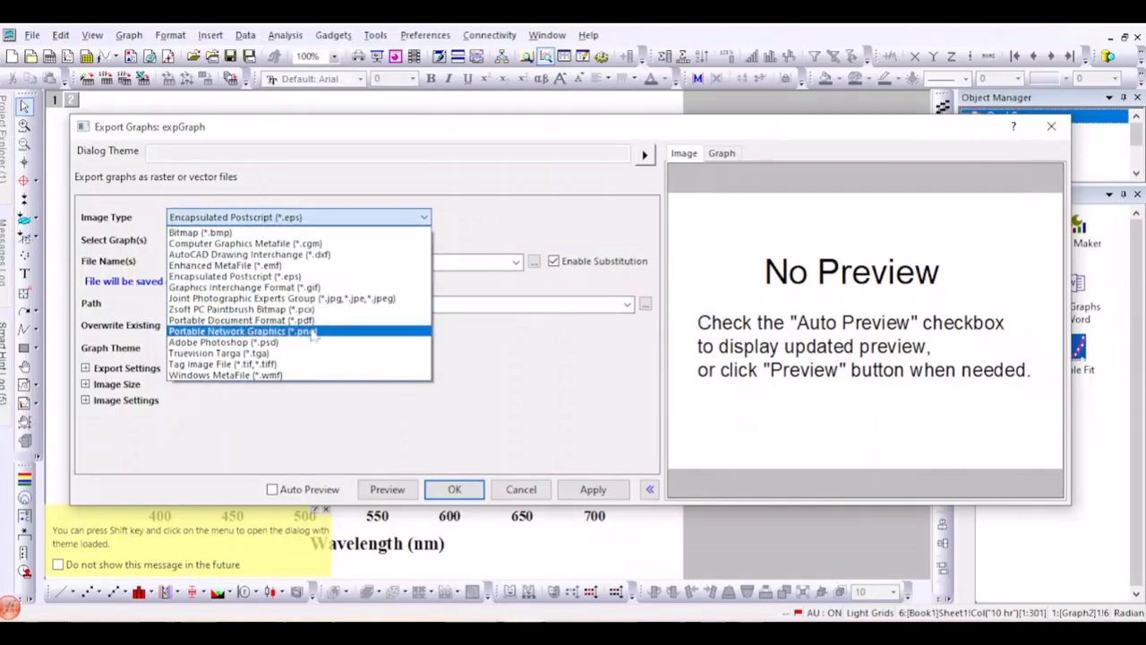
{"action": "left_click", "coordinate": [313, 333]}
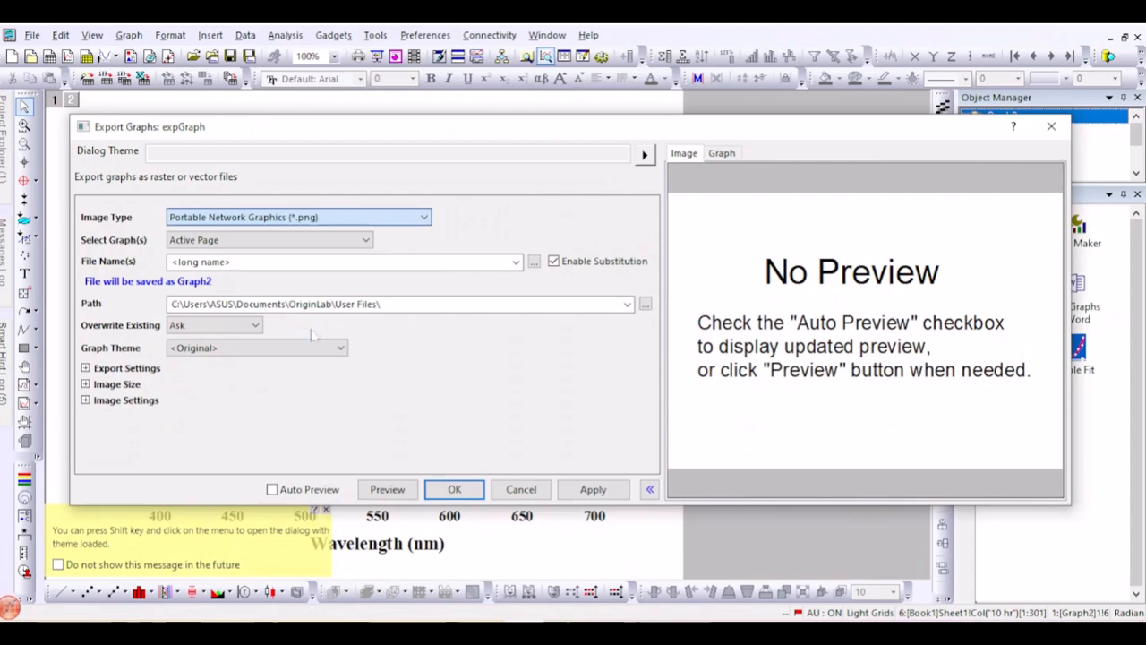
Name the export file abs and choose the Downloads folder as its save location
{"action": "left_click", "coordinate": [260, 262]}
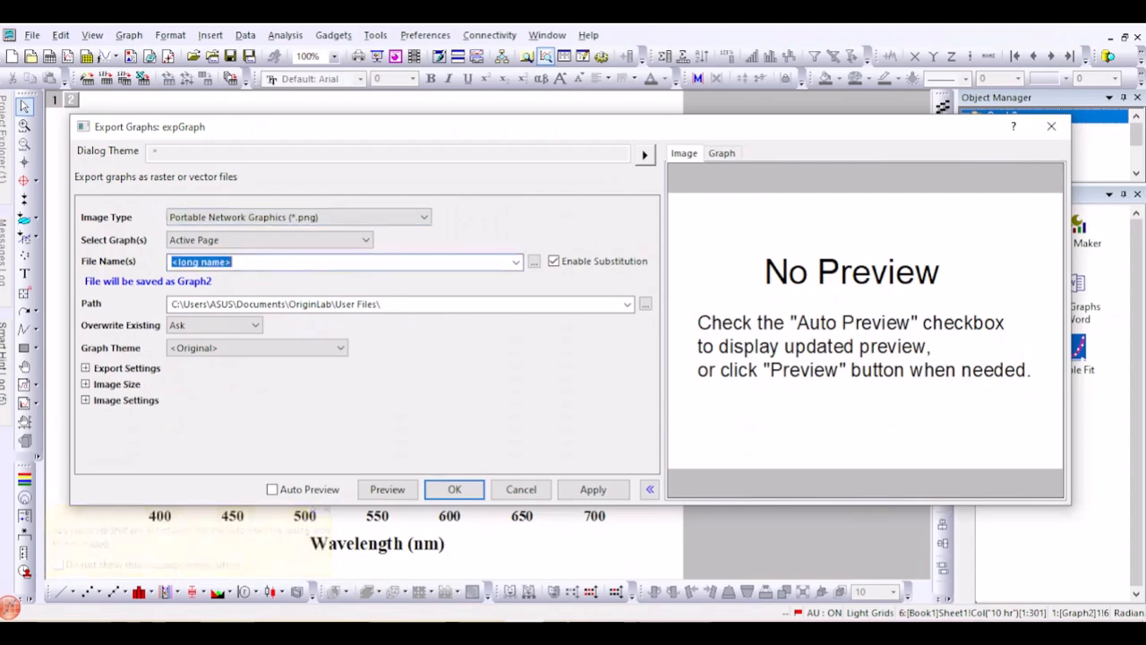
{"action": "type", "text": "abs"}
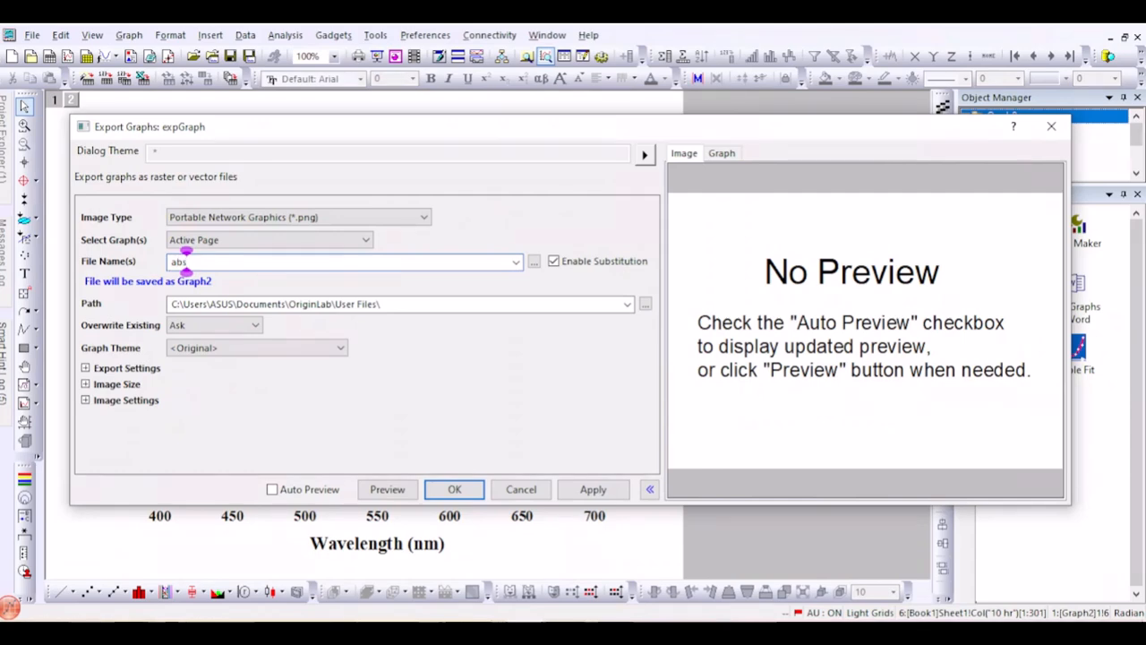
{"action": "left_click", "coordinate": [646, 304]}
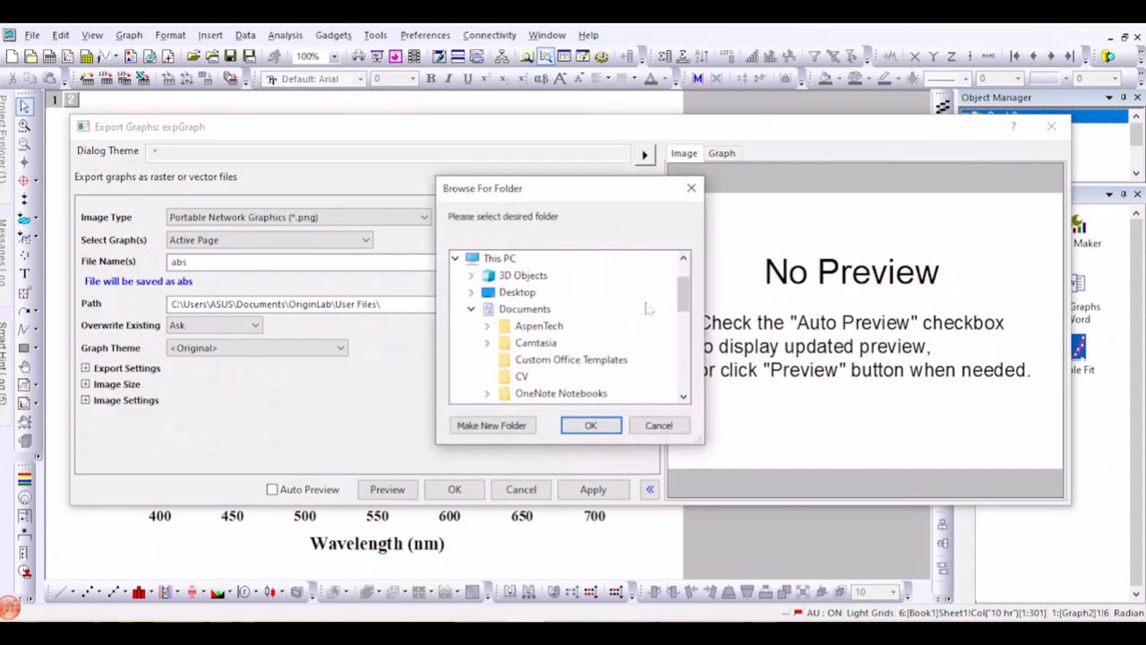
{"action": "left_click", "coordinate": [471, 309]}
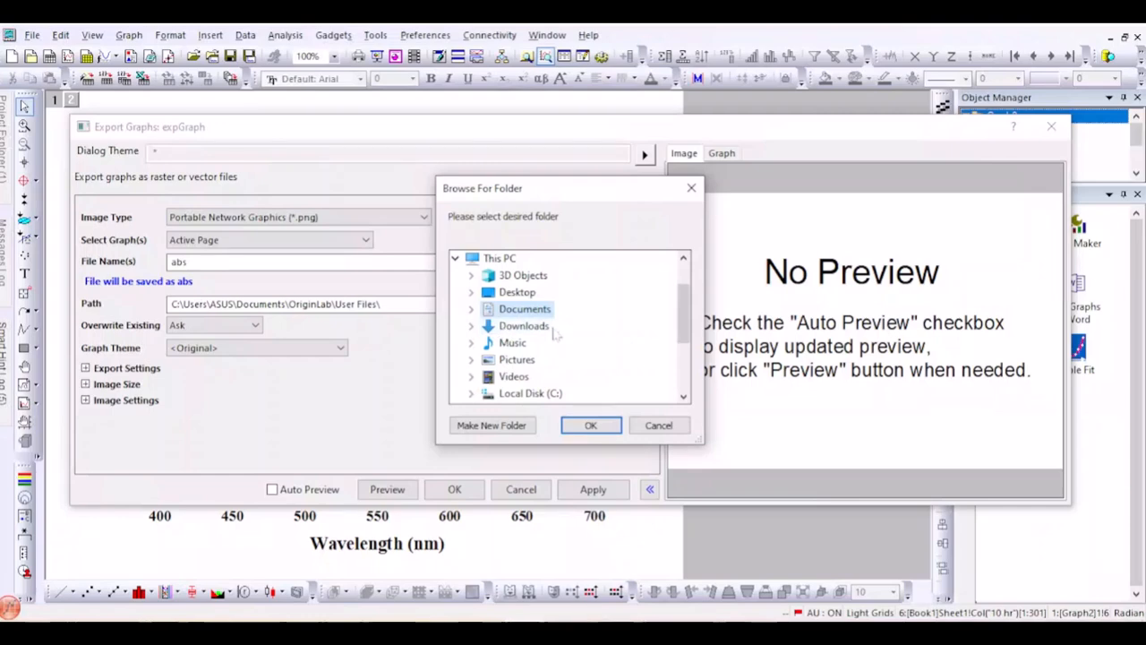
{"action": "scroll", "coordinate": [555, 333], "scroll_direction": "down", "scroll_amount": 1}
{"action": "left_click_drag", "start_coordinate": [690, 341], "coordinate": [683, 310]}
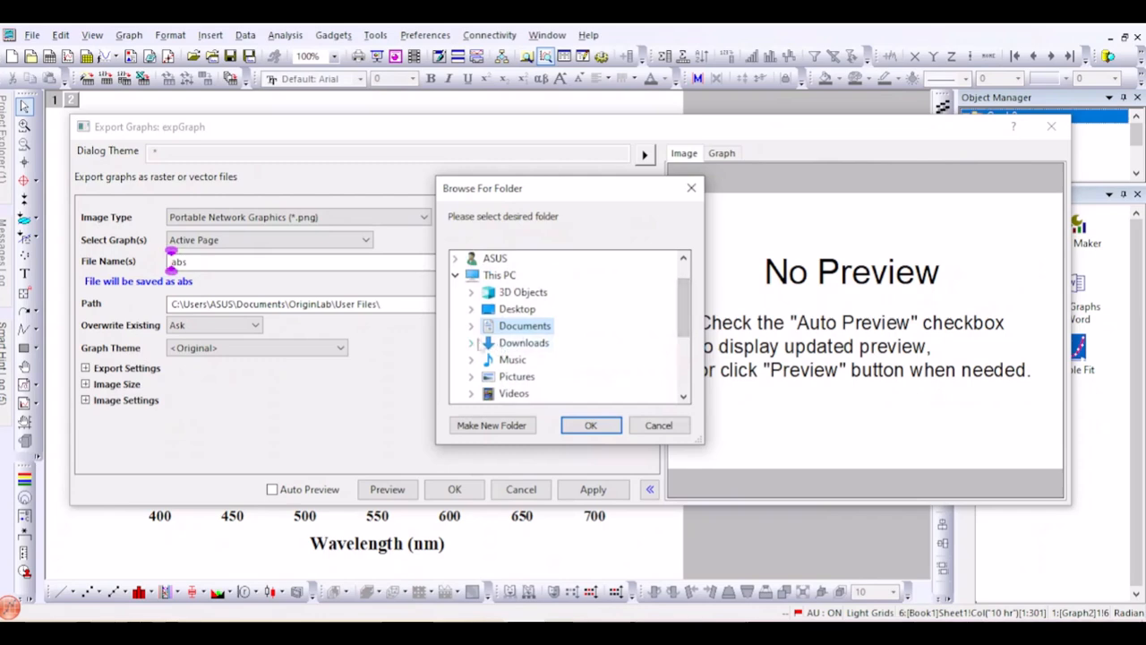
{"action": "left_click", "coordinate": [491, 344]}
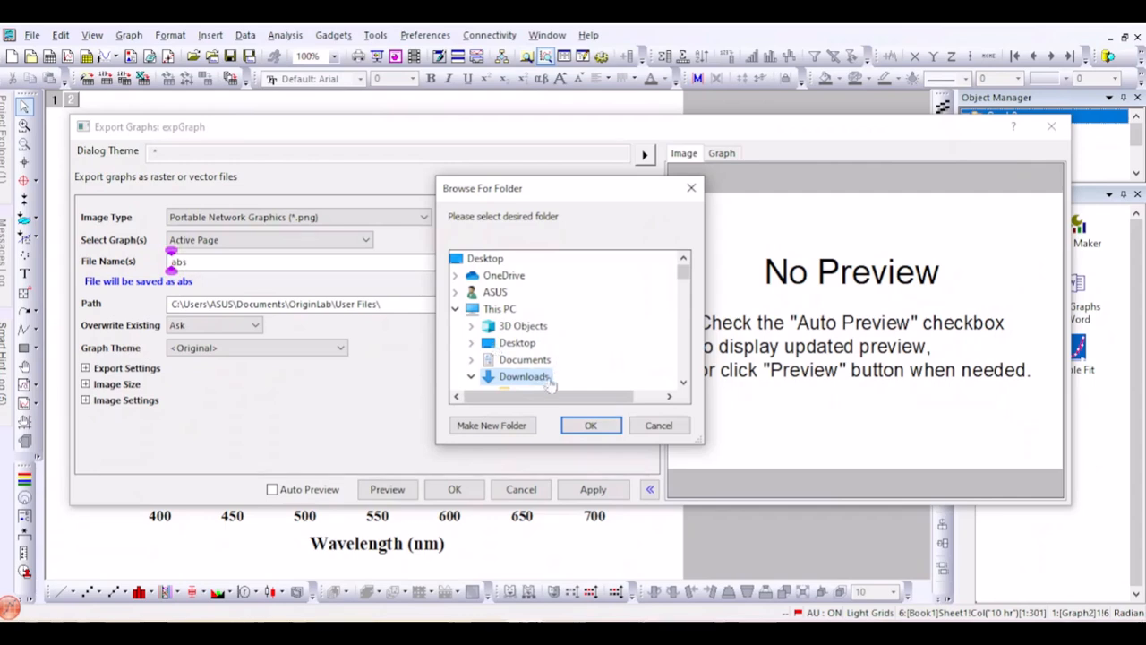
{"action": "left_click", "coordinate": [591, 425]}
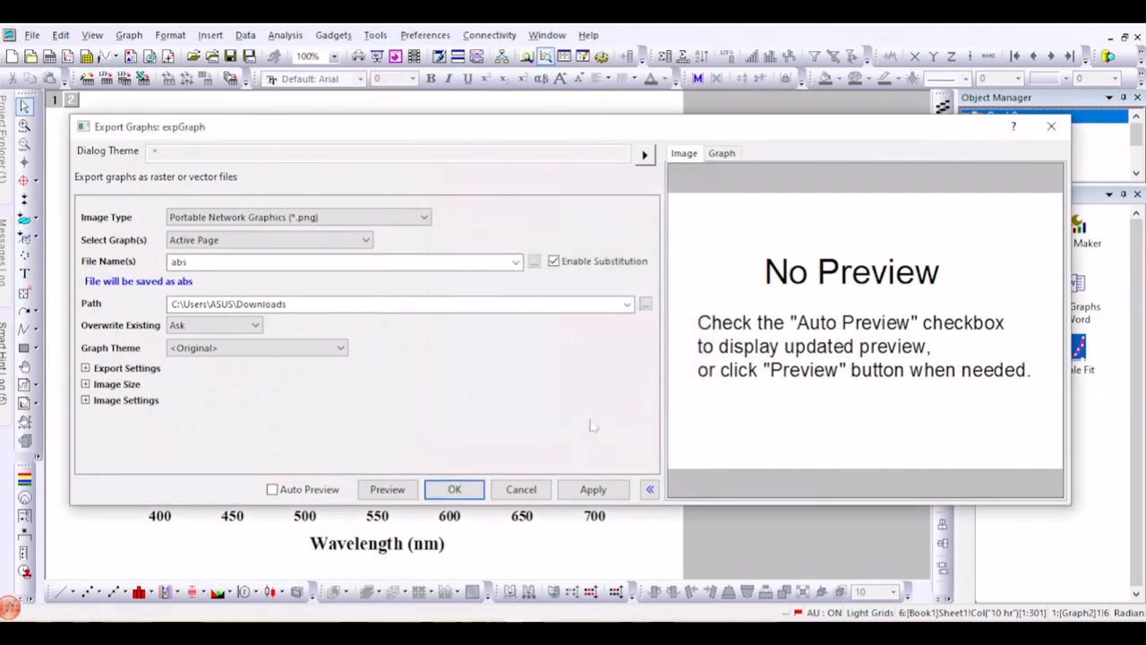
Specify the exported image size in pixels
{"action": "left_click", "coordinate": [85, 383]}
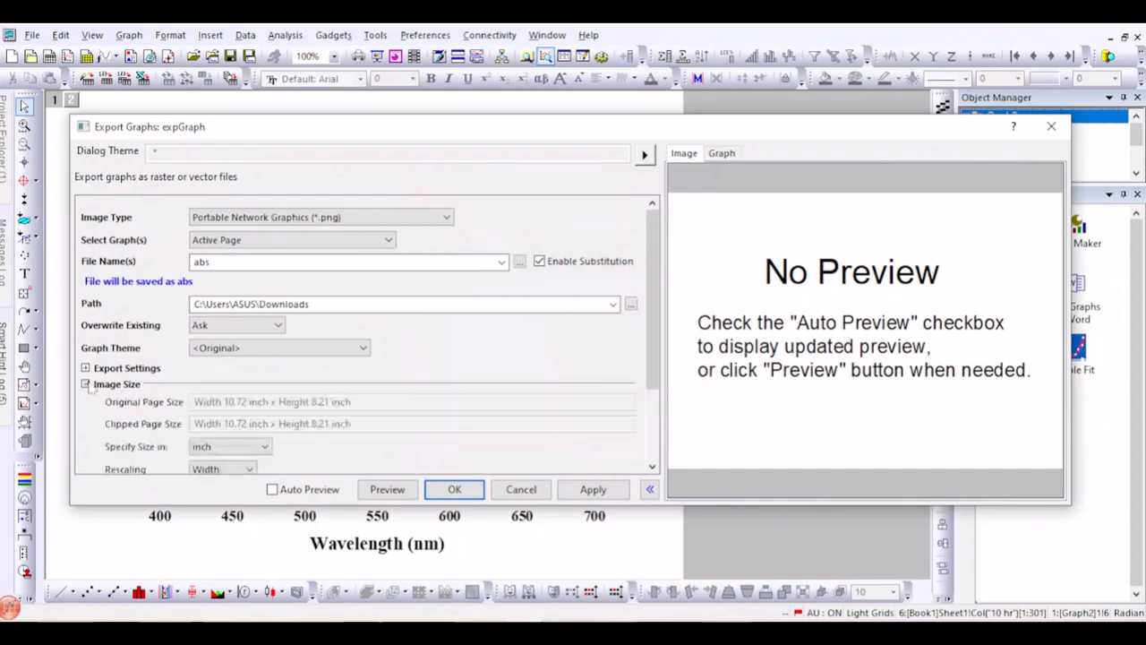
{"action": "scroll", "coordinate": [306, 364], "scroll_direction": "down", "scroll_amount": 3}
{"action": "left_click", "coordinate": [229, 369]}
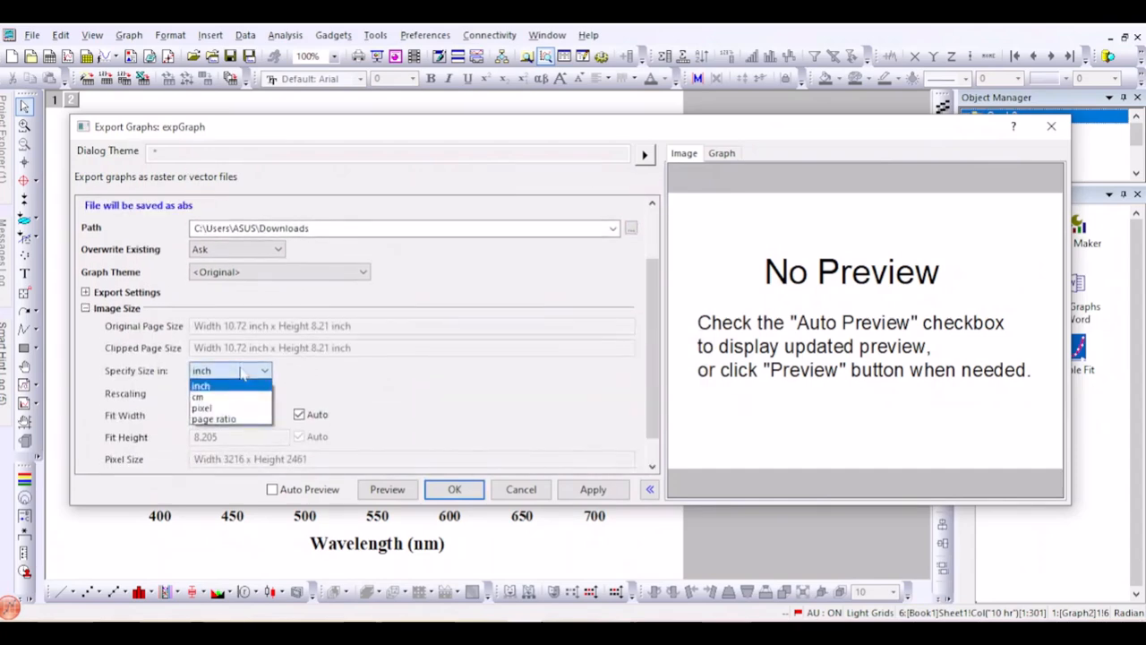
{"action": "left_click", "coordinate": [231, 409]}
{"action": "scroll", "coordinate": [343, 347], "scroll_direction": "down", "scroll_amount": 1}
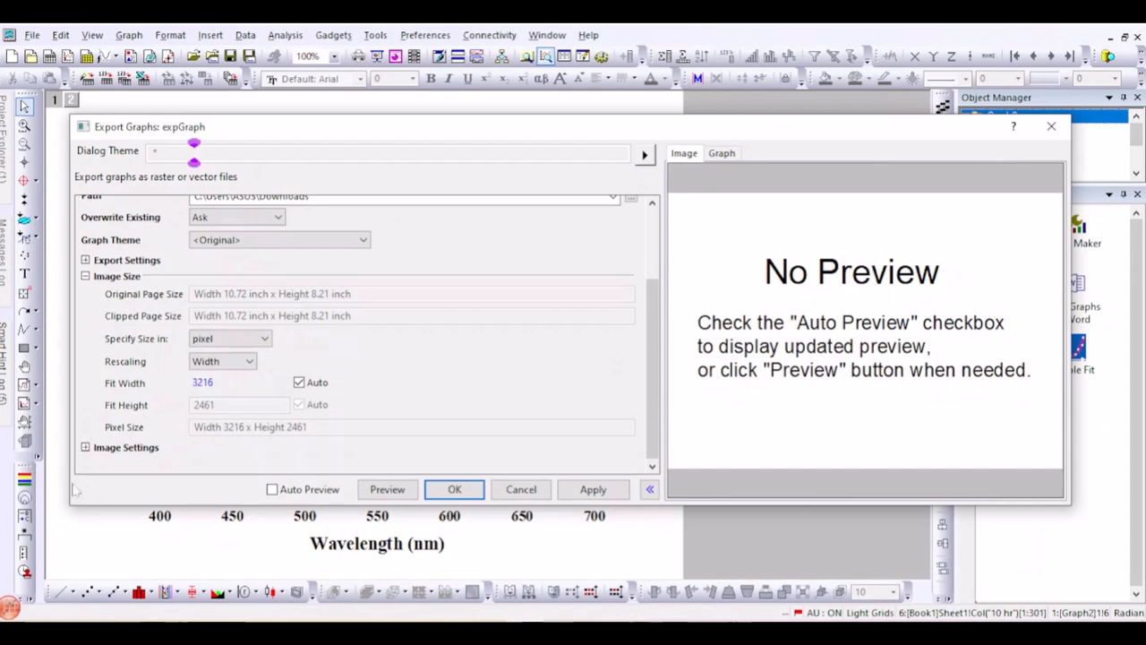
Set the PNG resolution to 600 DPI and export the graph
{"action": "left_click", "coordinate": [86, 447]}
{"action": "scroll", "coordinate": [385, 274], "scroll_direction": "down", "scroll_amount": 2}
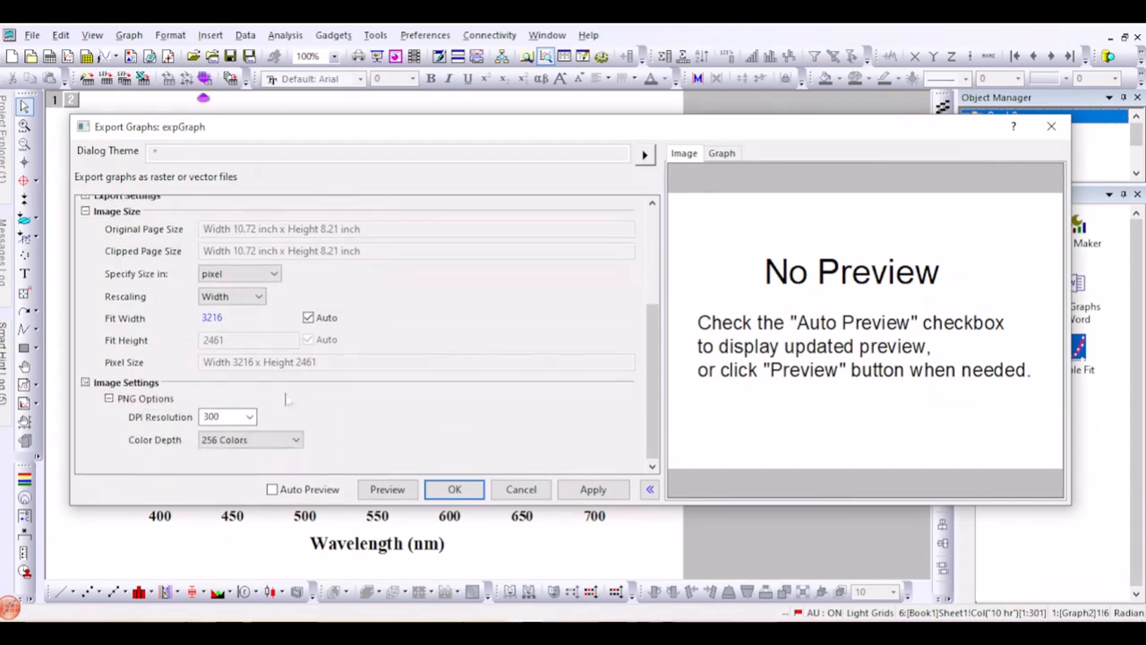
{"action": "left_click", "coordinate": [250, 418]}
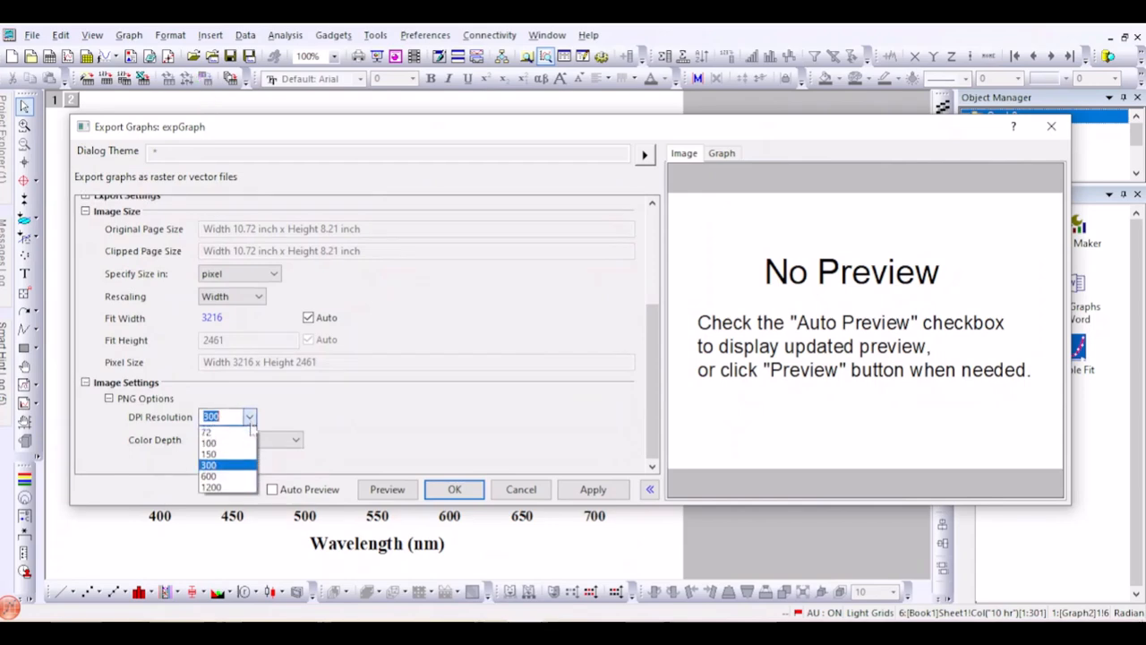
{"action": "left_click", "coordinate": [225, 473]}
{"action": "type", "text": "600"}
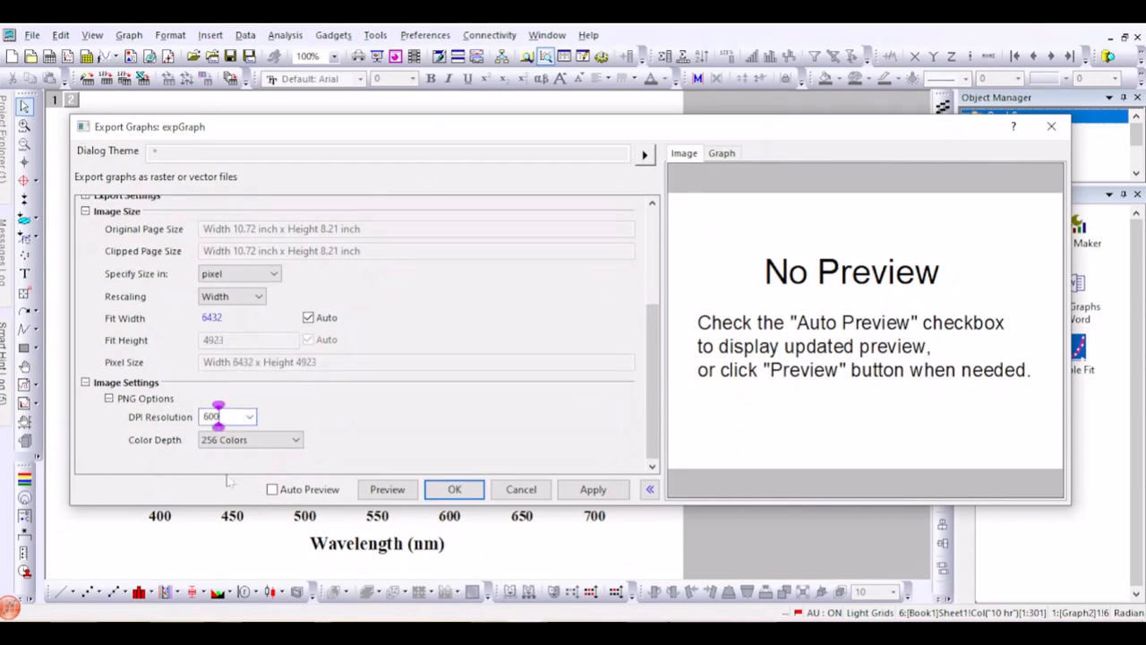
{"action": "left_click", "coordinate": [455, 490]}
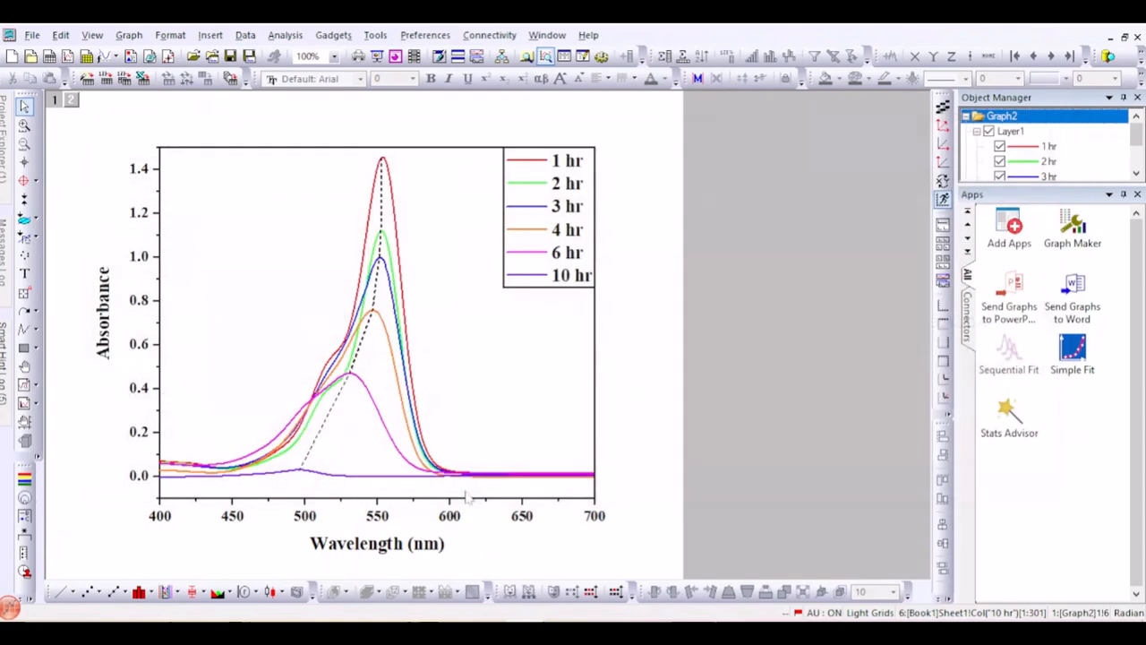